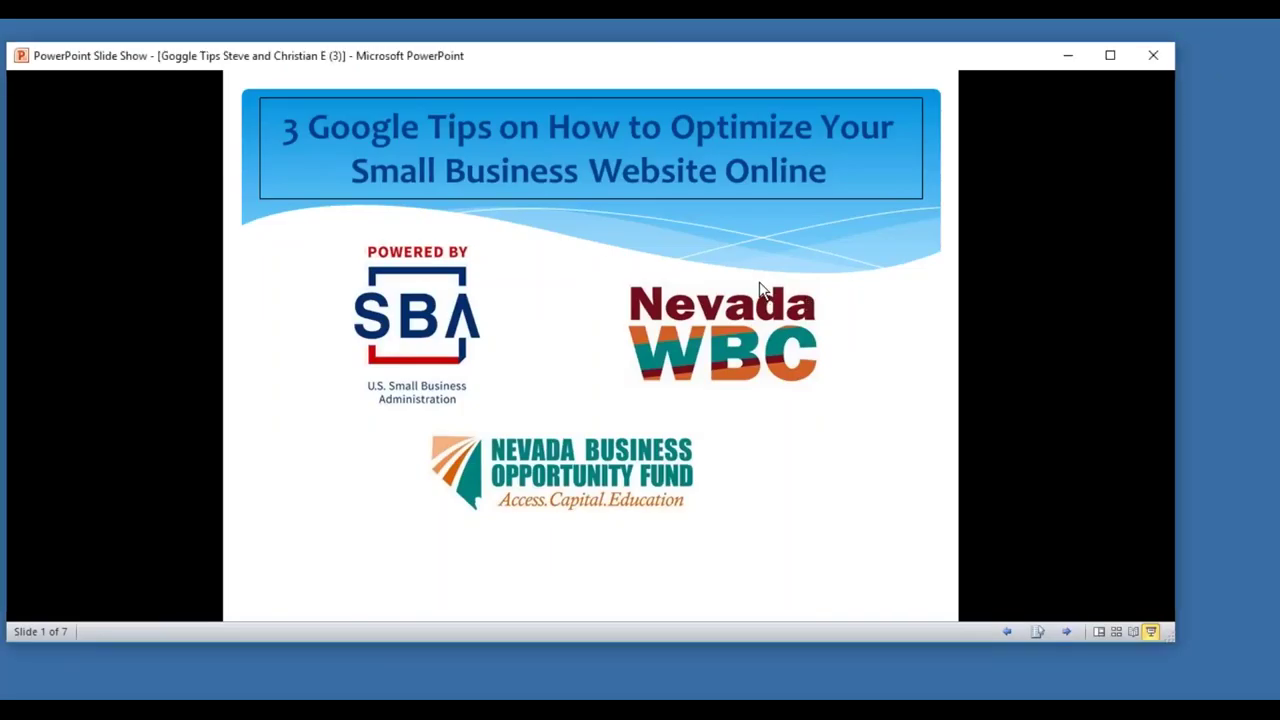
- Advance the slide show from the title slide to slide 2, Webinar Outline
key("Right")
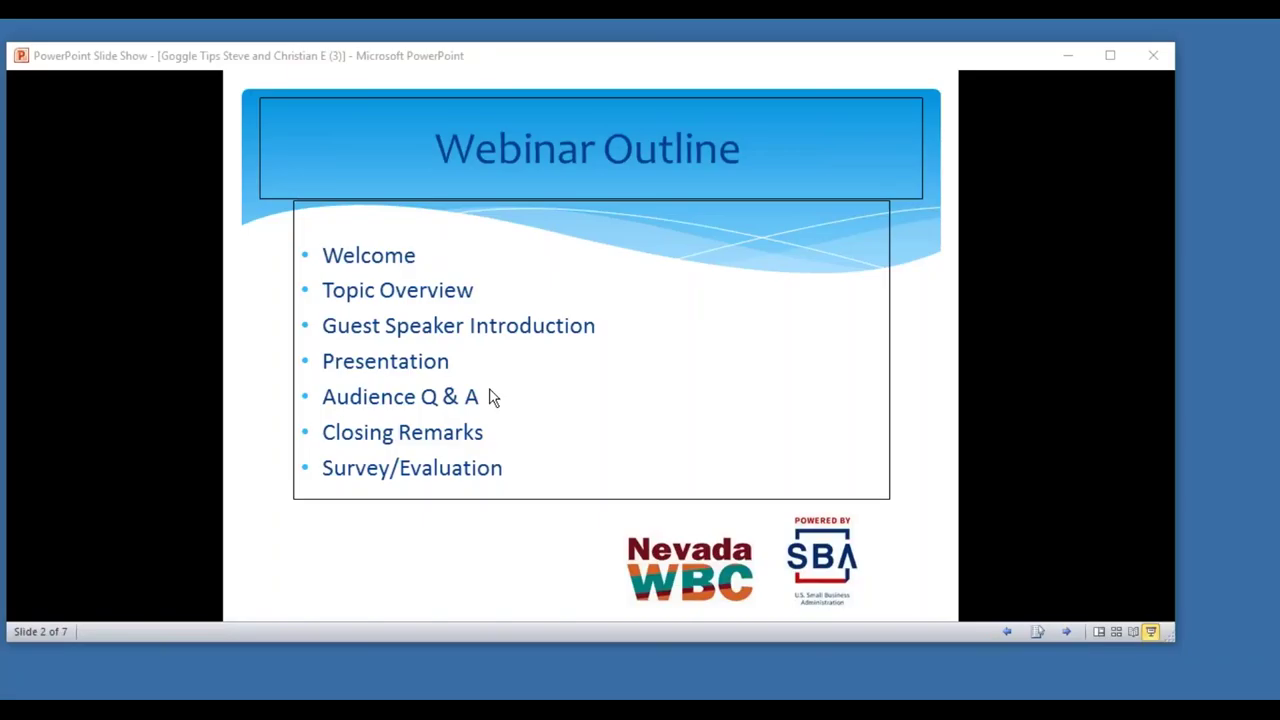
- Advance to the Guest Speaker Introduction slide and dismiss the presenter change confirmation
left_click(696, 273)
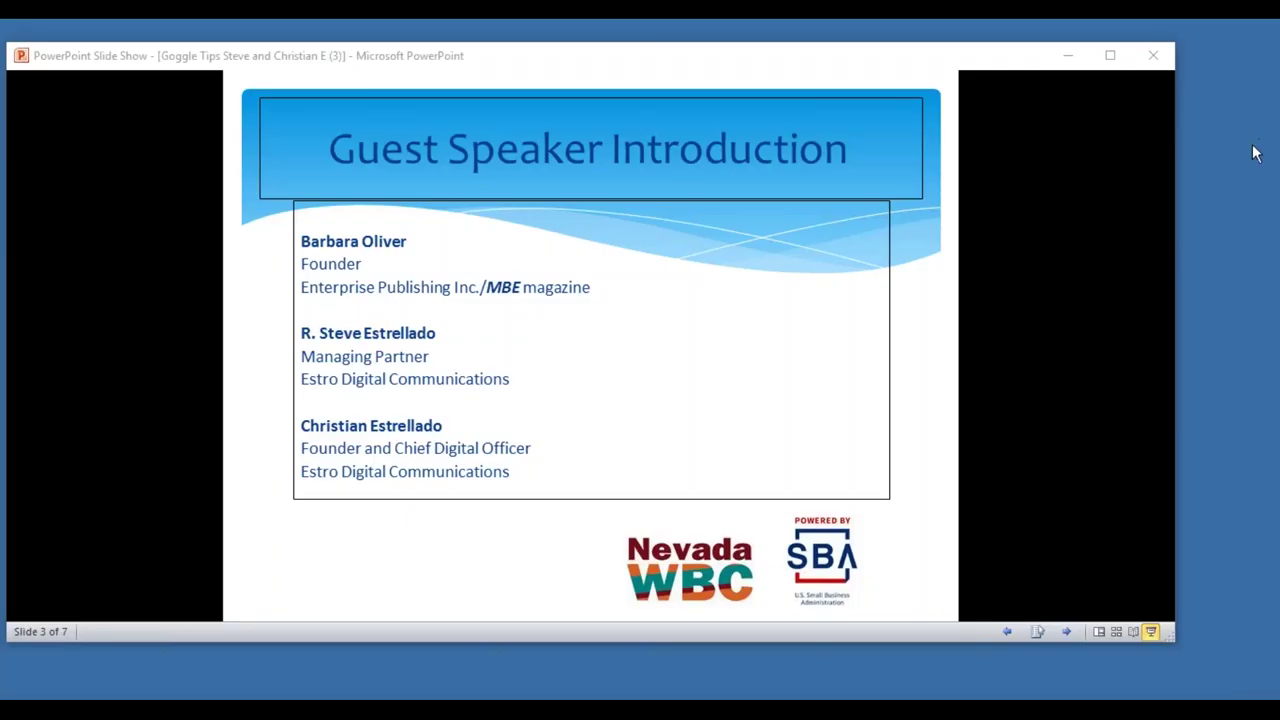
key("Return")
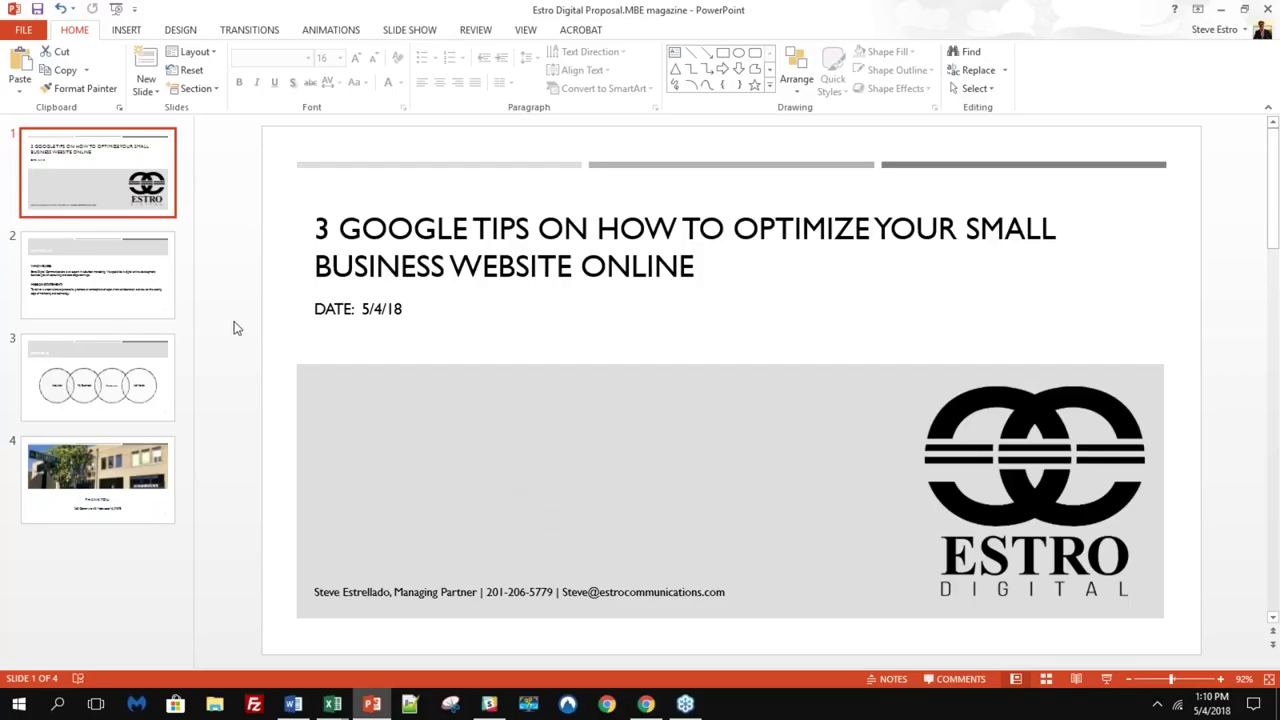
- Show slide 2, About Us, with its Who We Are and Mission Statement text
left_click(130, 280)
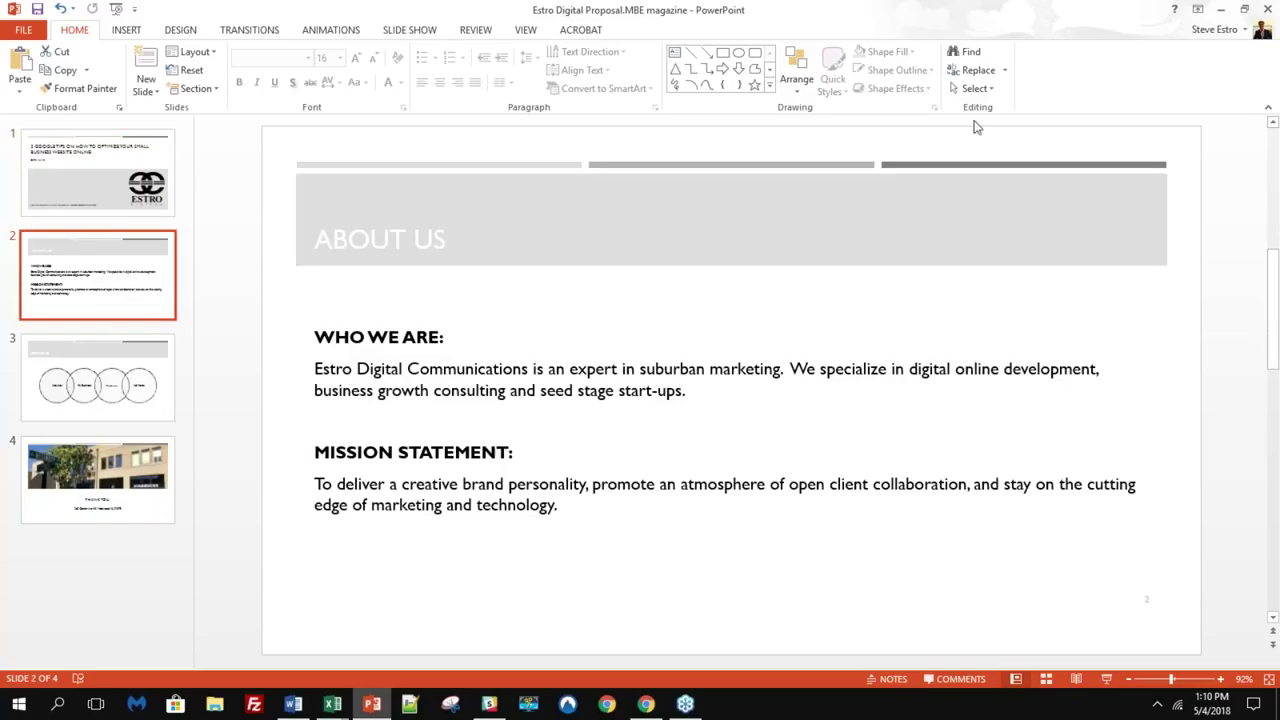
left_click(1047, 34)
- Display slide 3, Google, with its Analytics, My Business, Webmaster and AdWords circles
left_click(169, 412)
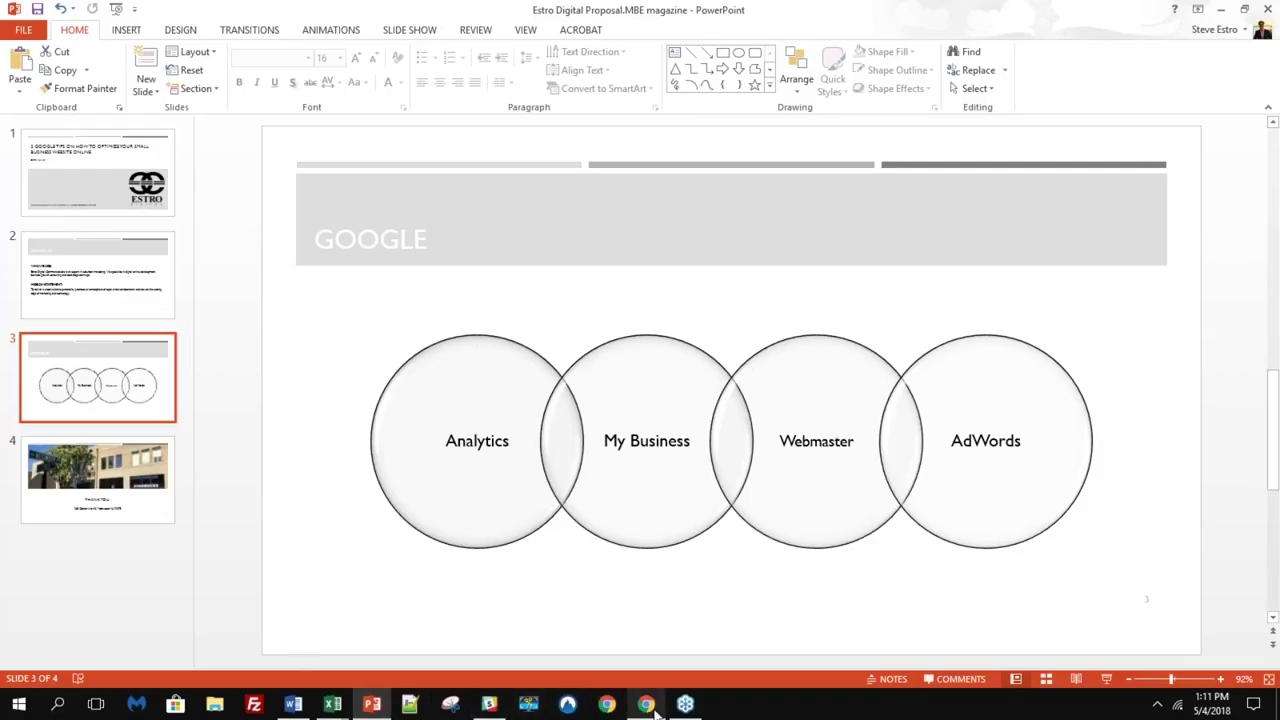
- Lower the system volume and switch to the estrocommunications.com Chrome window
mouse_move(655, 709)
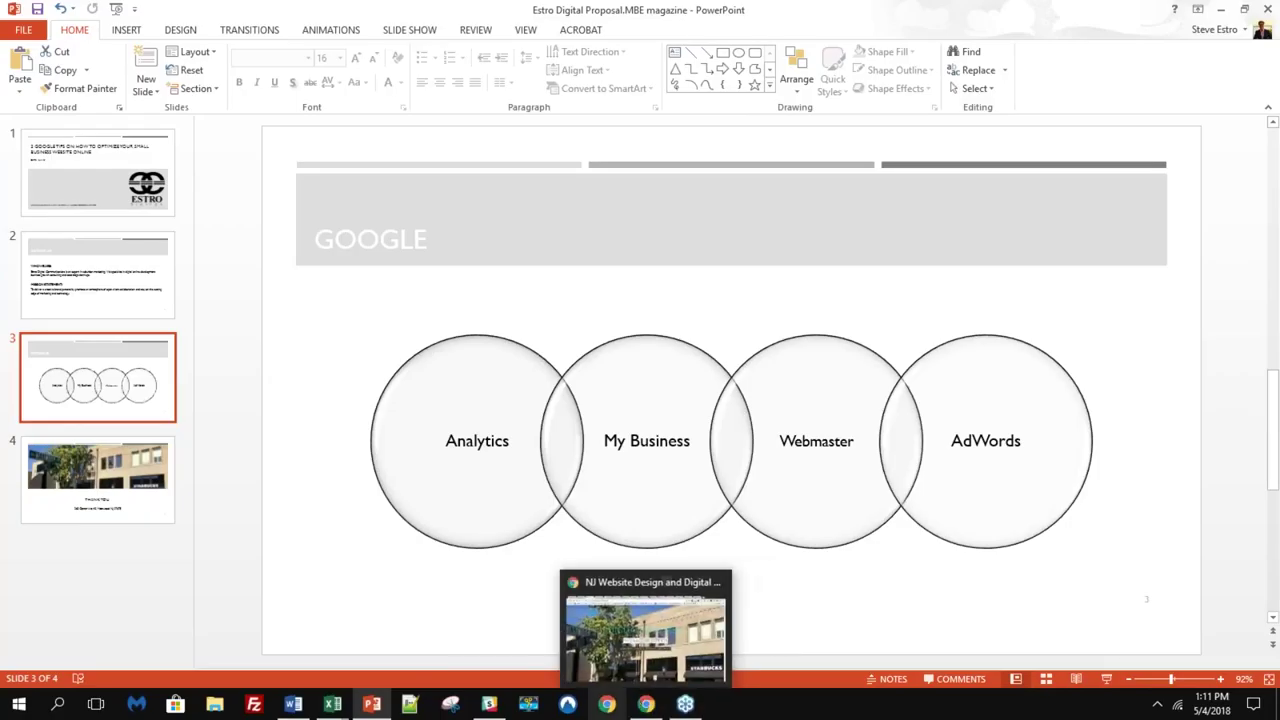
key("XF86AudioLowerVolume")
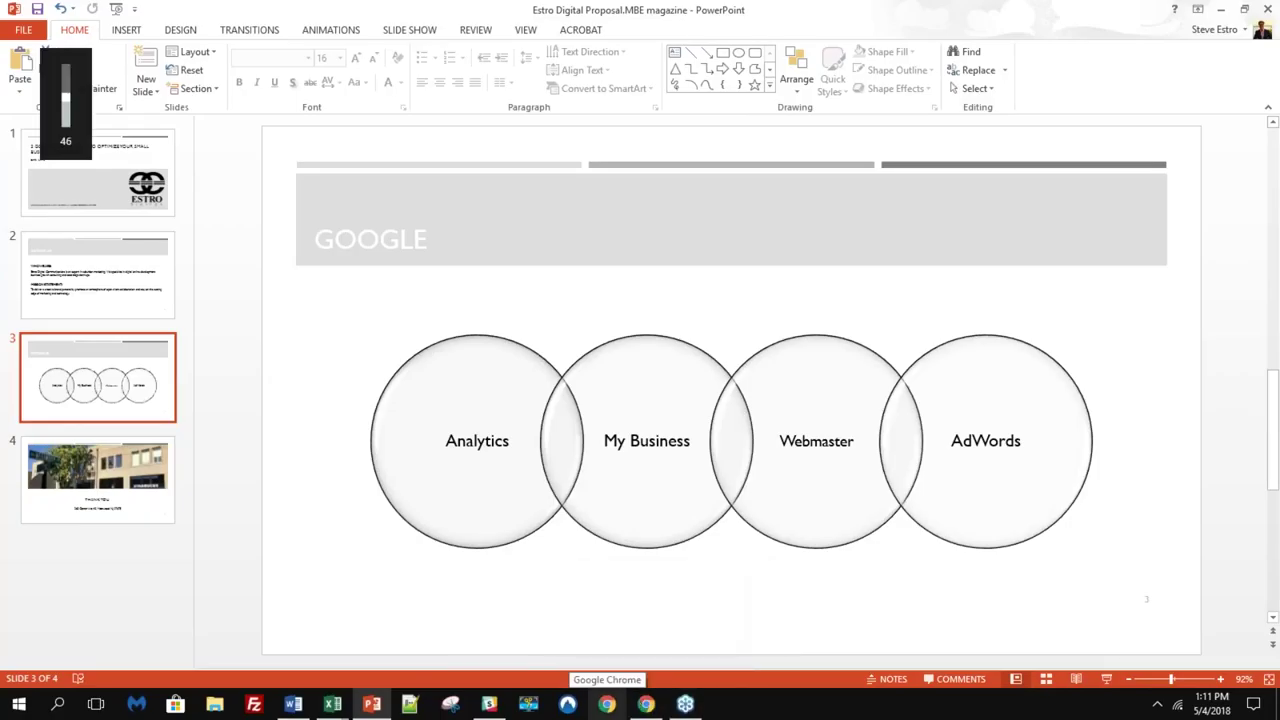
left_click(684, 705)
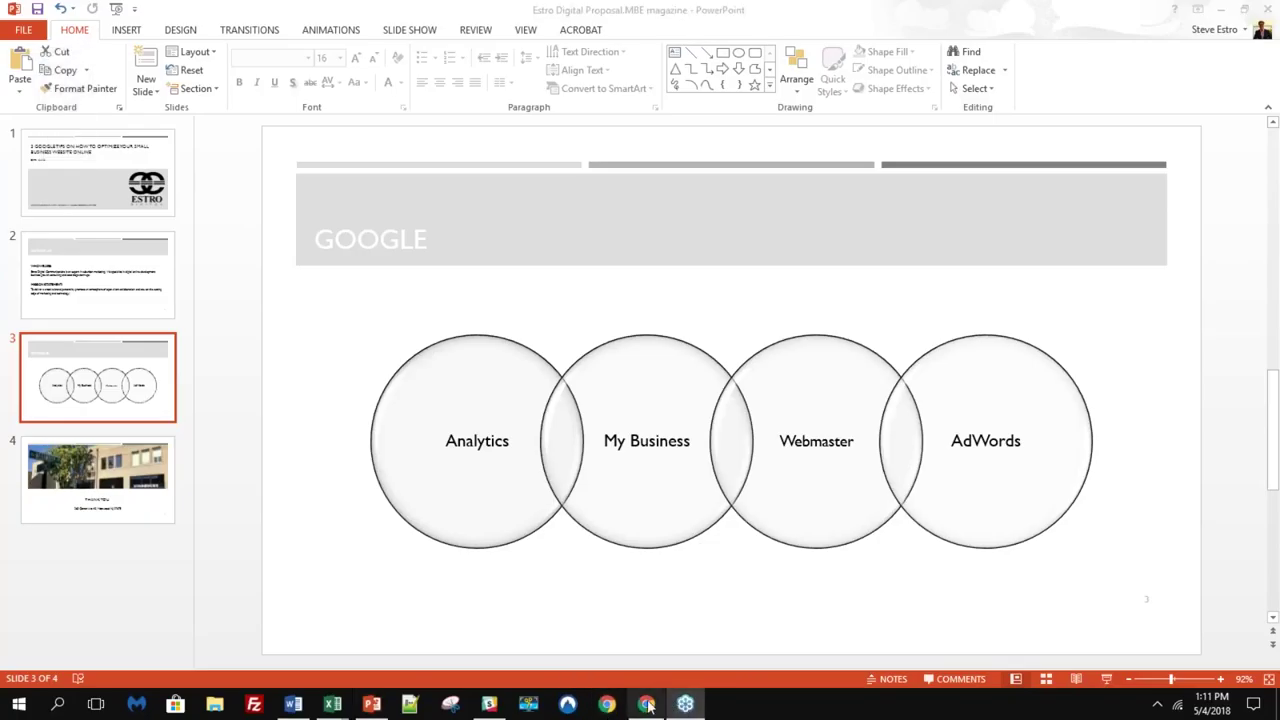
left_click(644, 706)
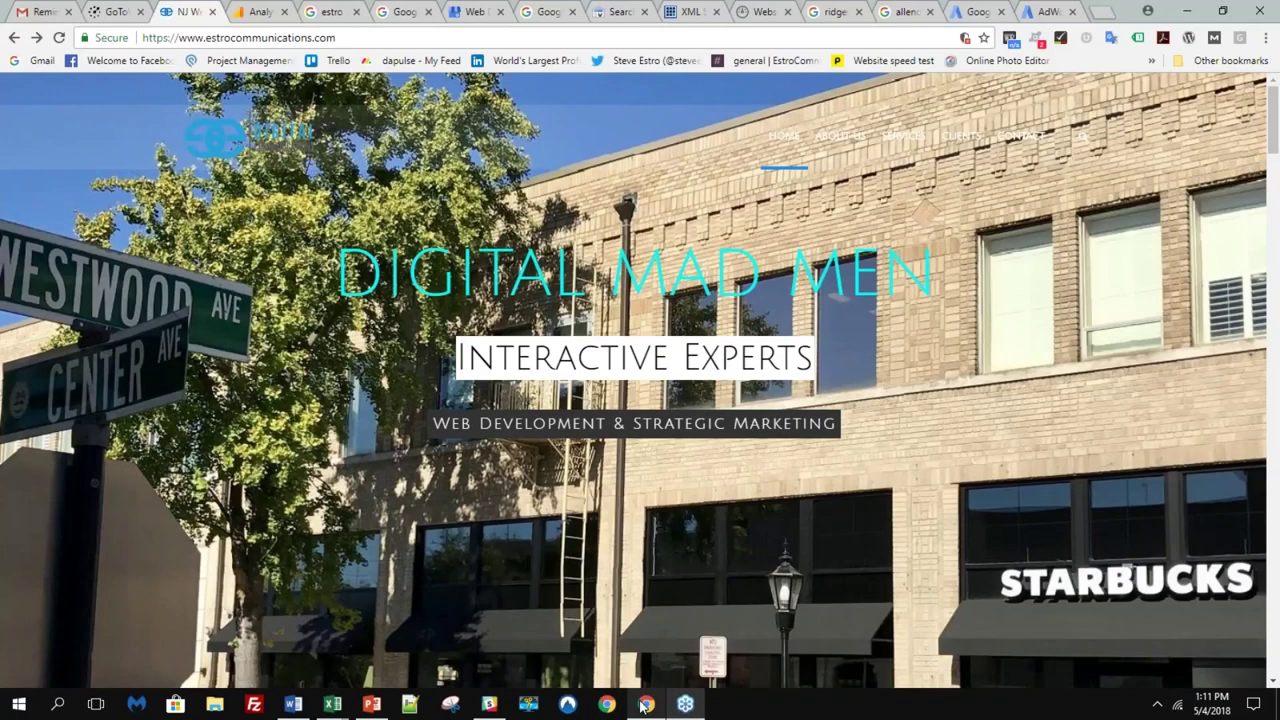
mouse_move(685, 704)
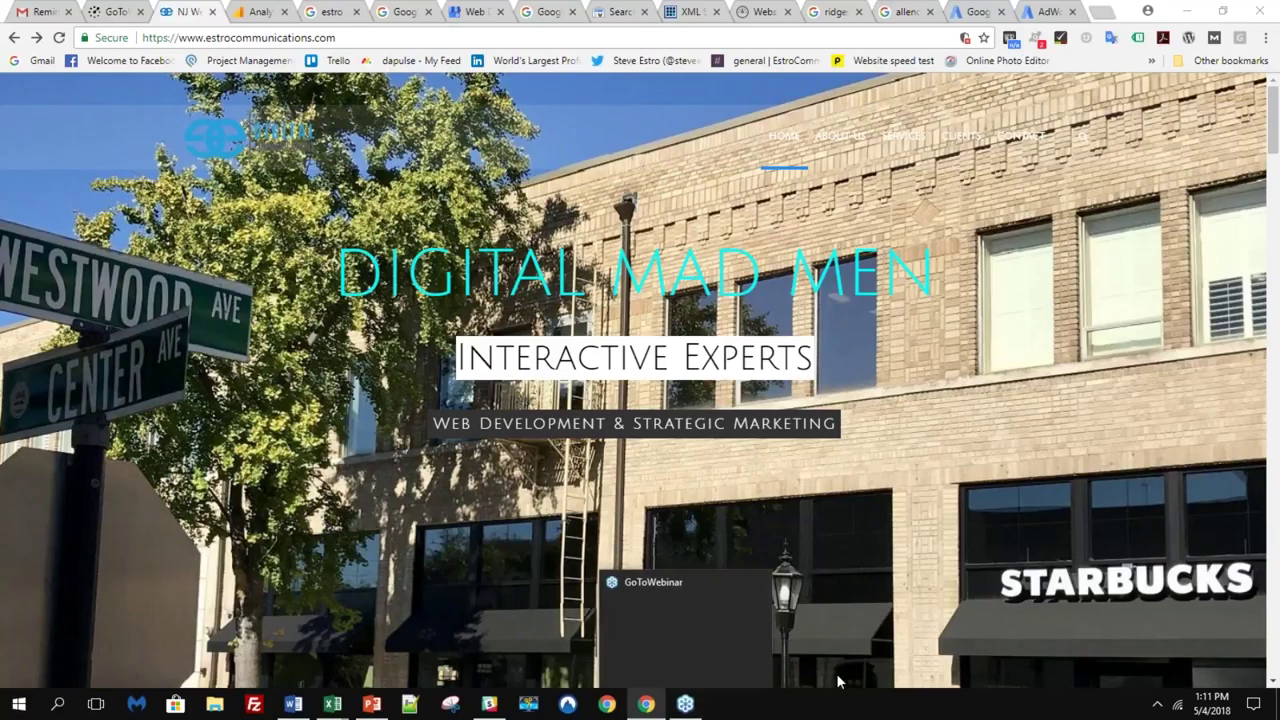
left_click(694, 706)
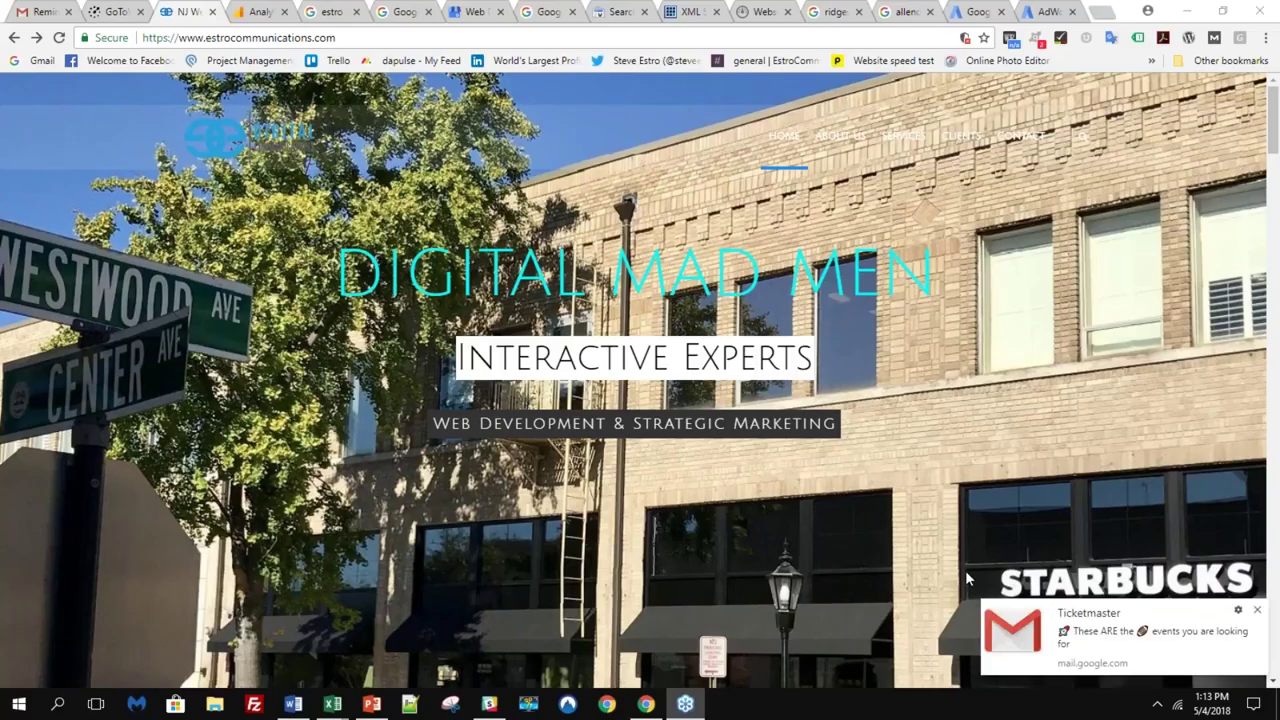
left_click(1257, 611)
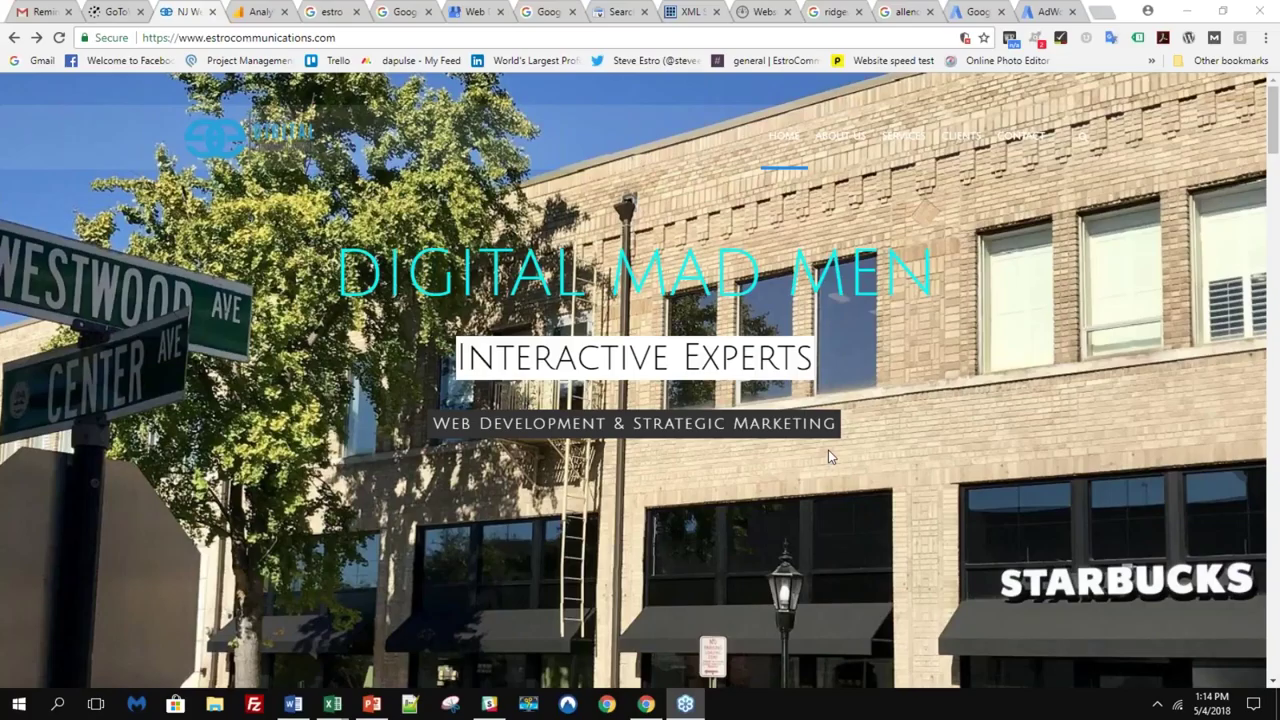
- Open the Services page and scroll down to the DIGITAL STRATEGIES blog link
left_click(903, 146)
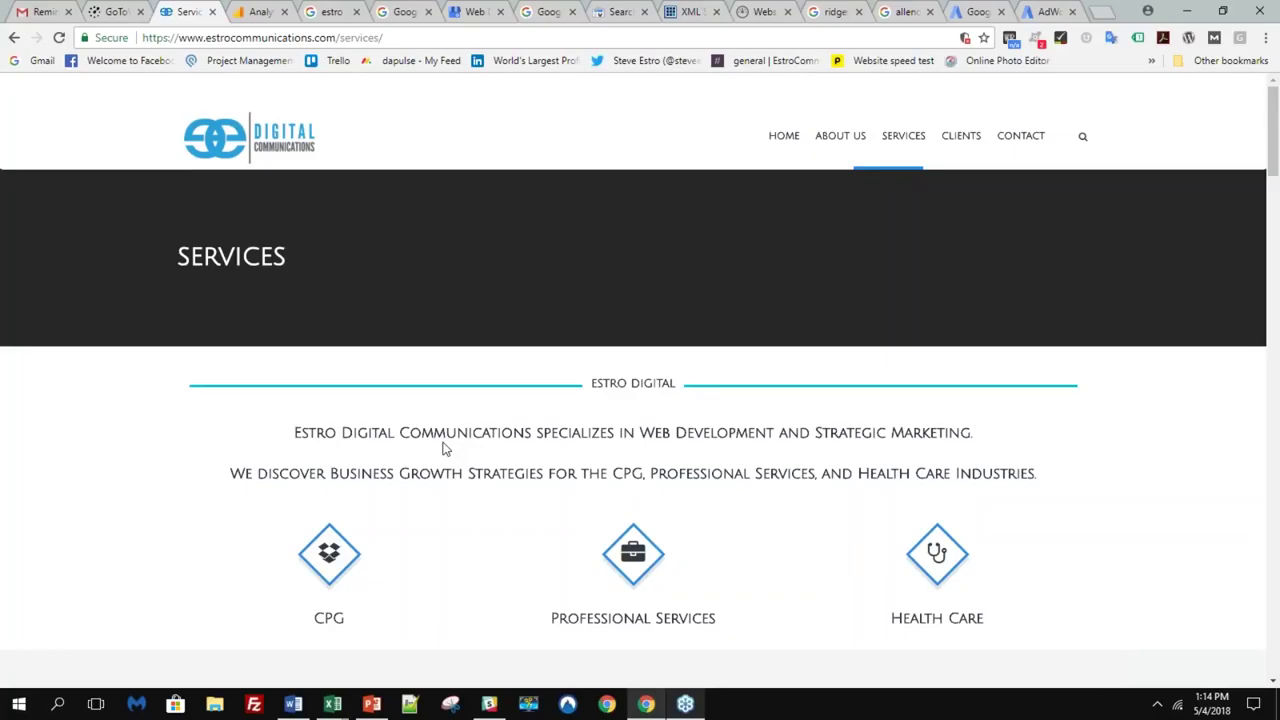
scroll(445, 449, "down", 5)
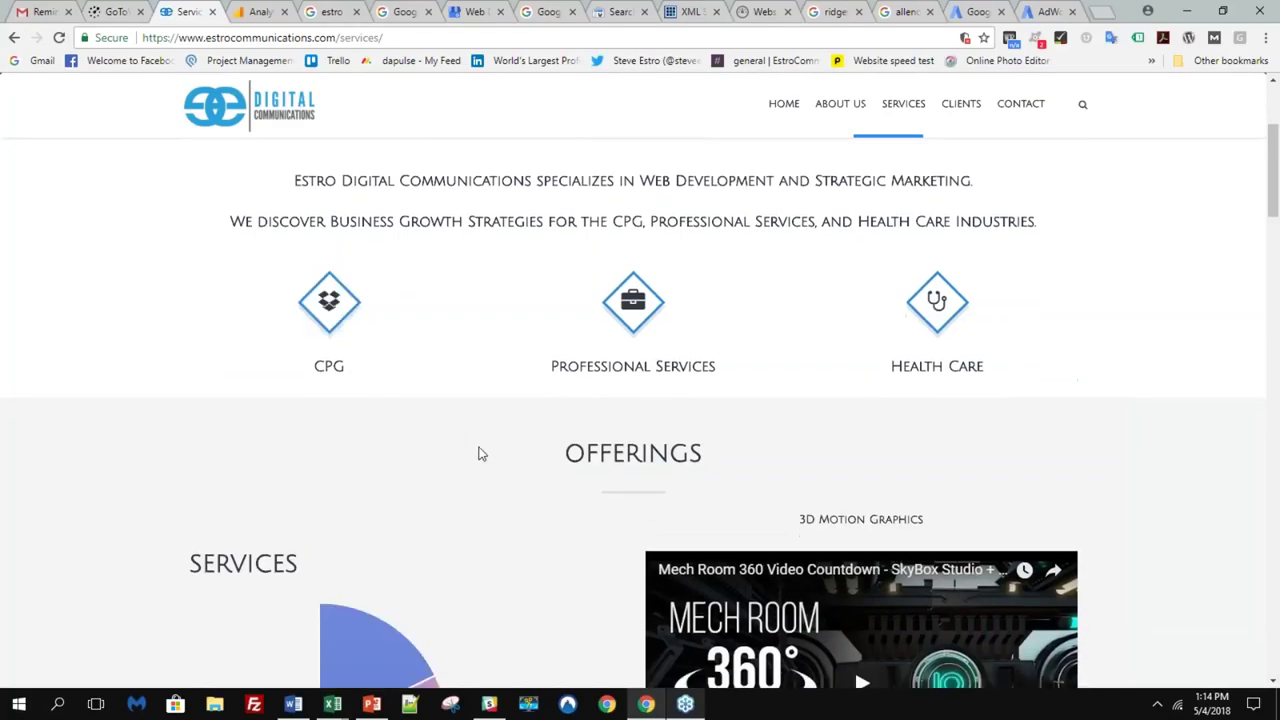
scroll(478, 453, "down", 6)
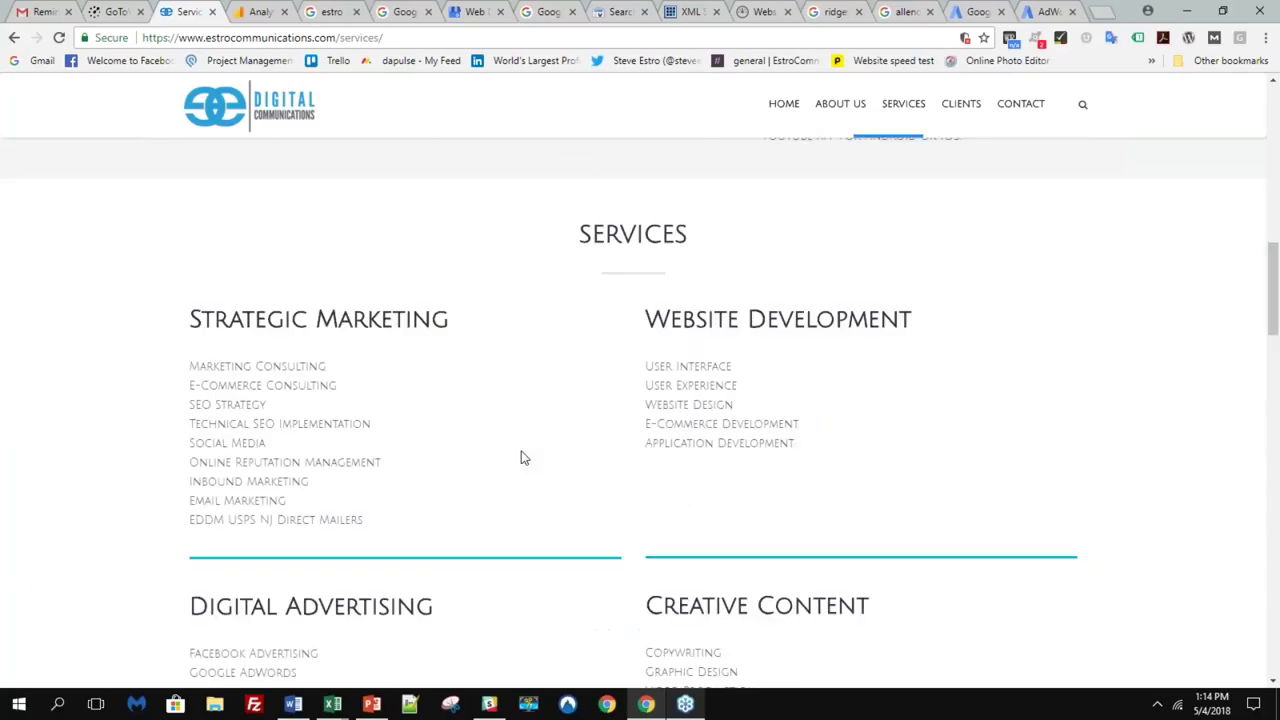
scroll(520, 458, "down", 6)
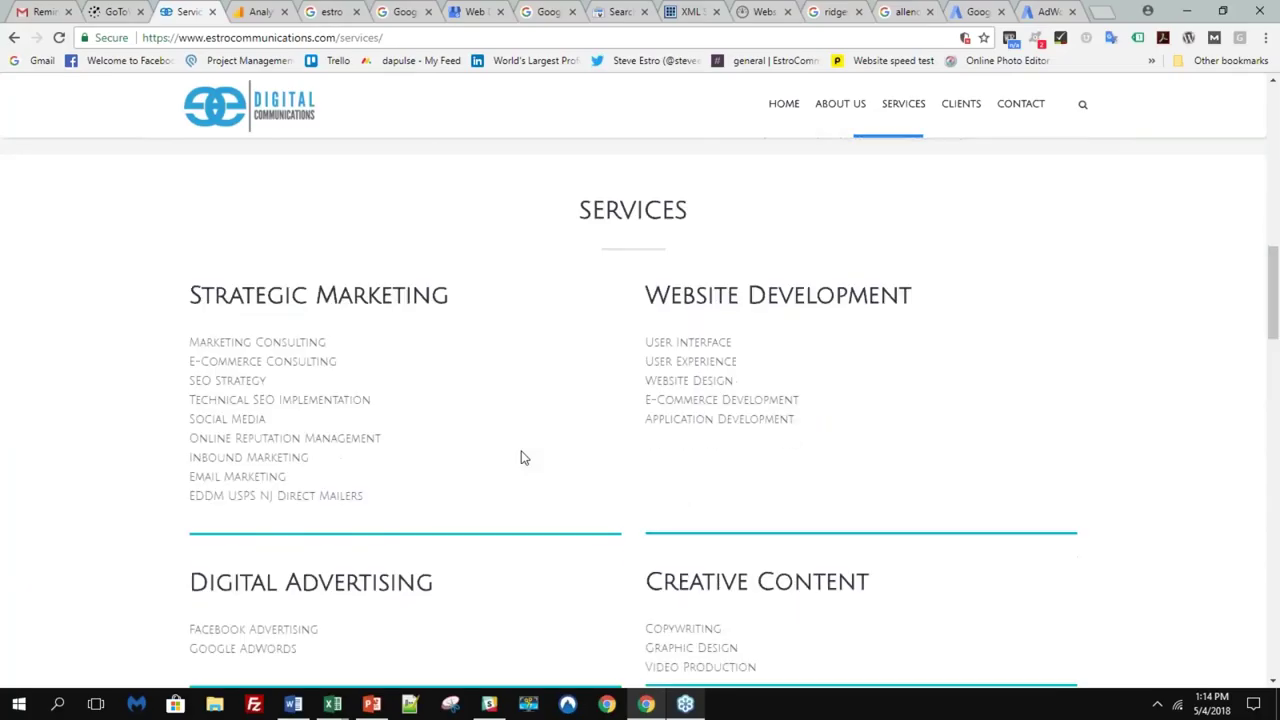
scroll(545, 450, "down", 5)
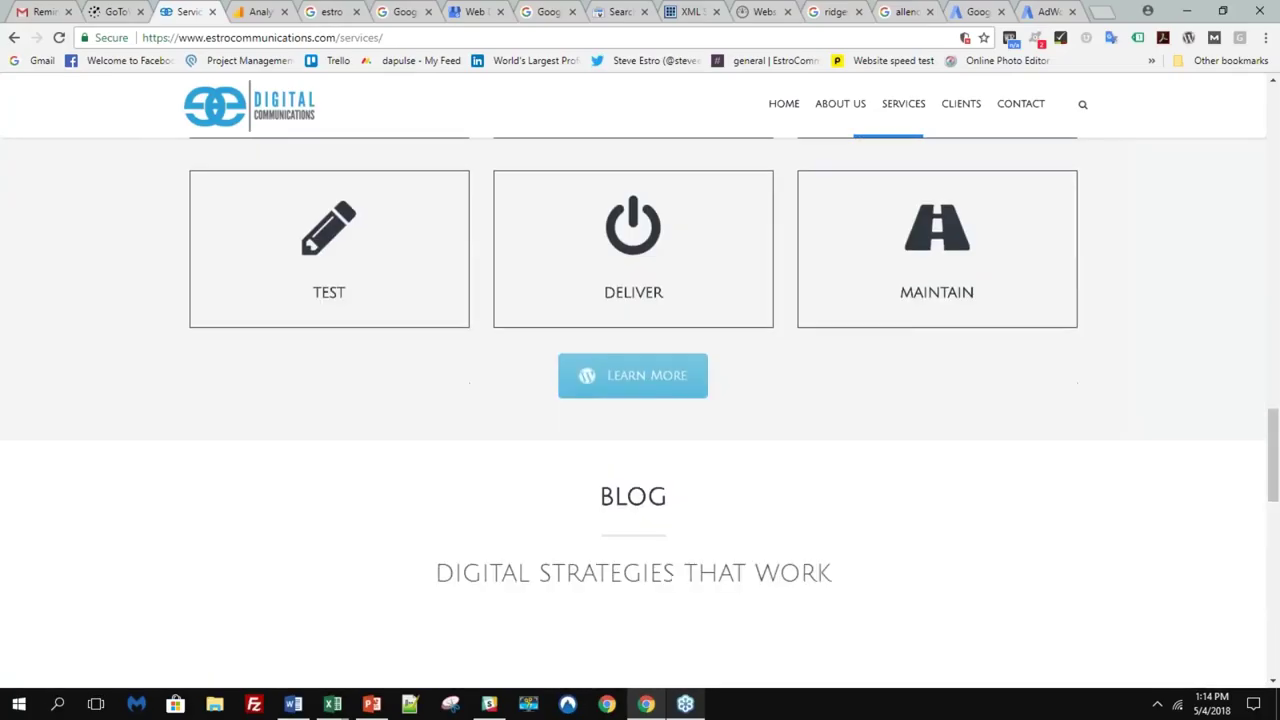
scroll(545, 450, "up", 3)
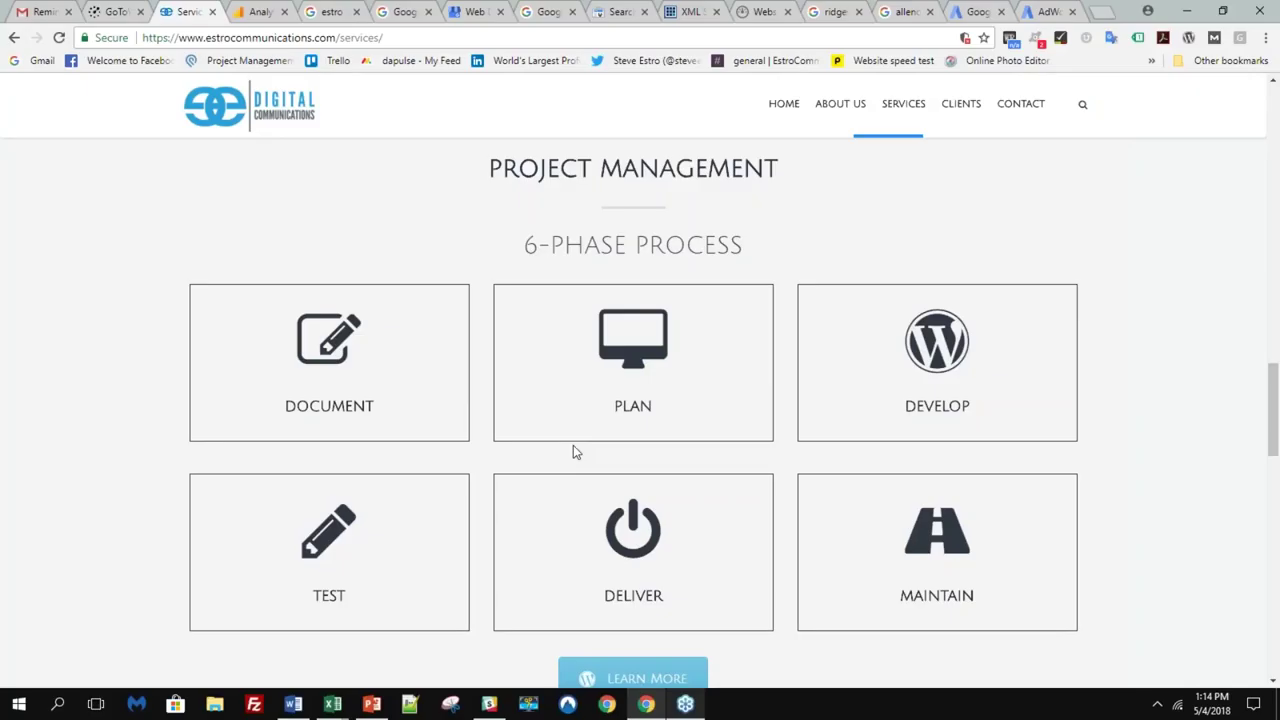
scroll(573, 452, "down", 1)
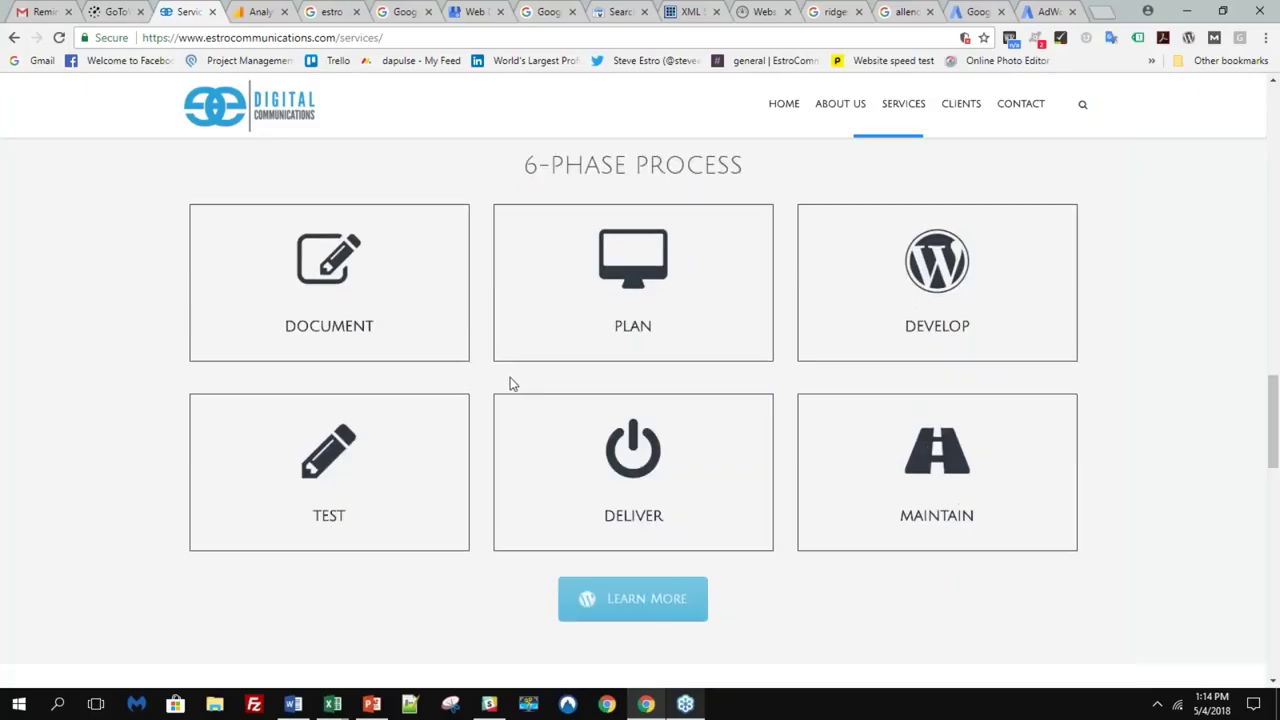
scroll(511, 390, "down", 4)
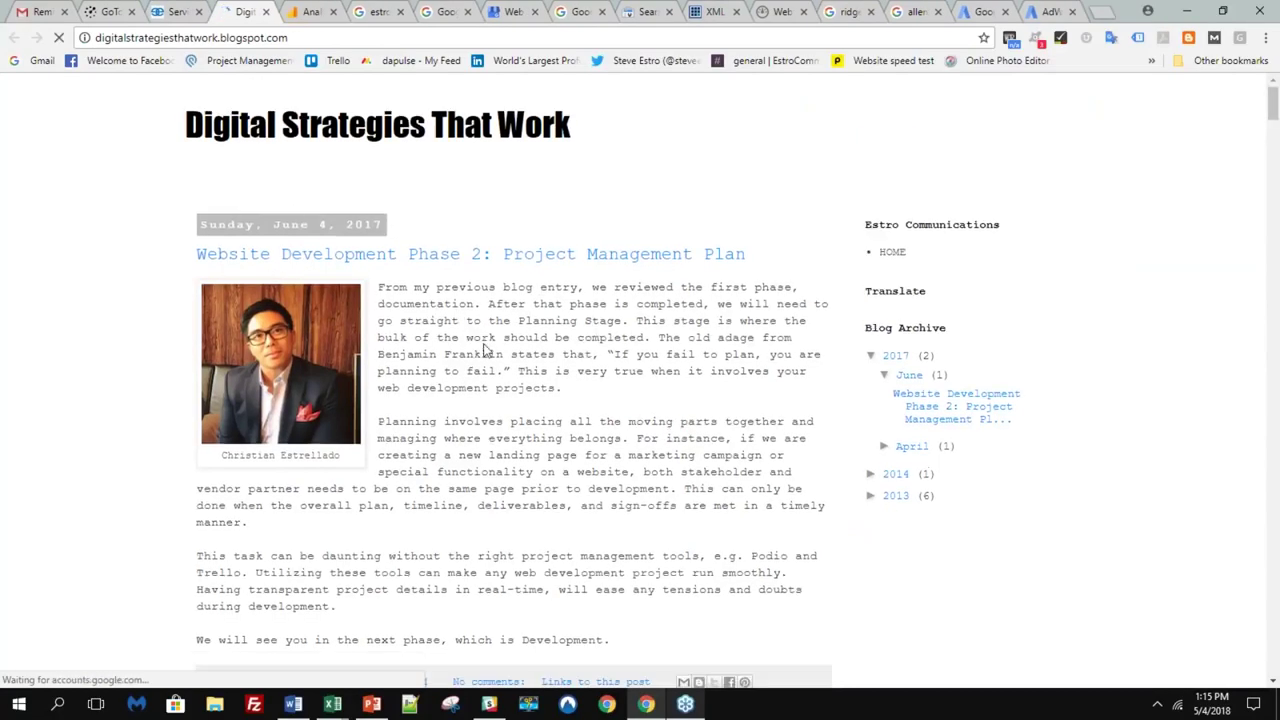
scroll(500, 355, "down", 1)
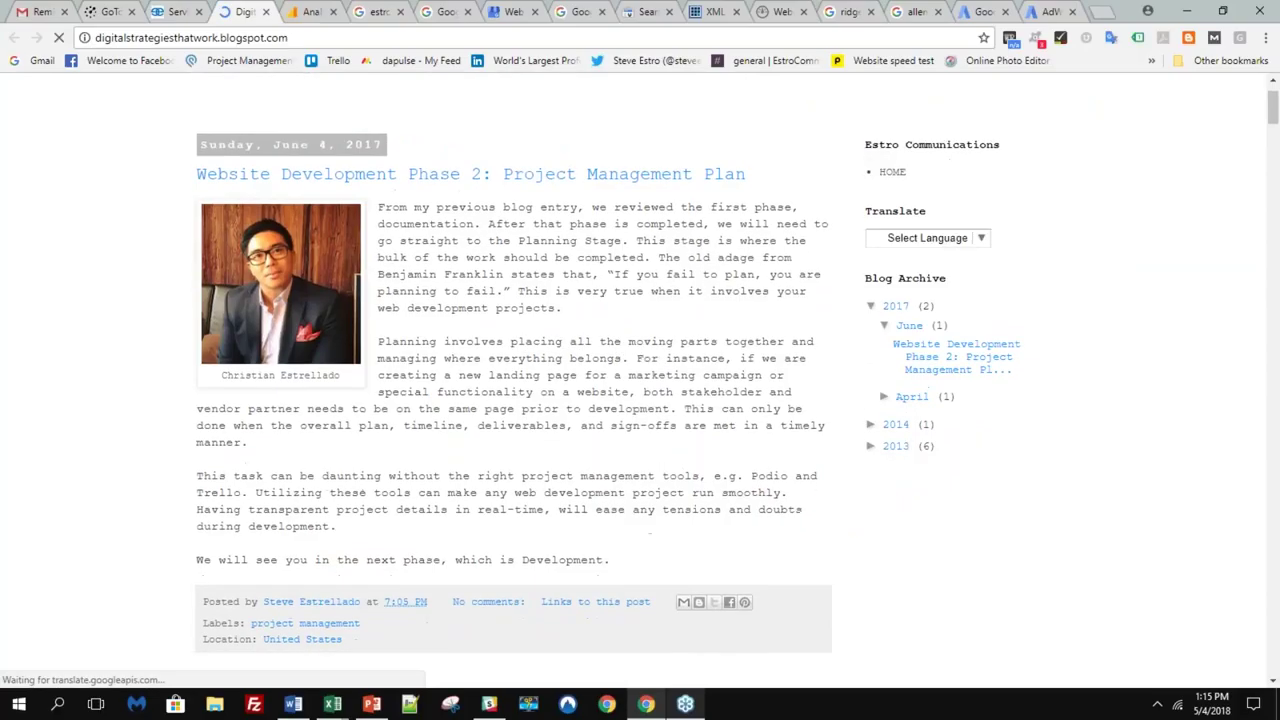
scroll(513, 372, "down", 1)
scroll(513, 372, "down", 1)
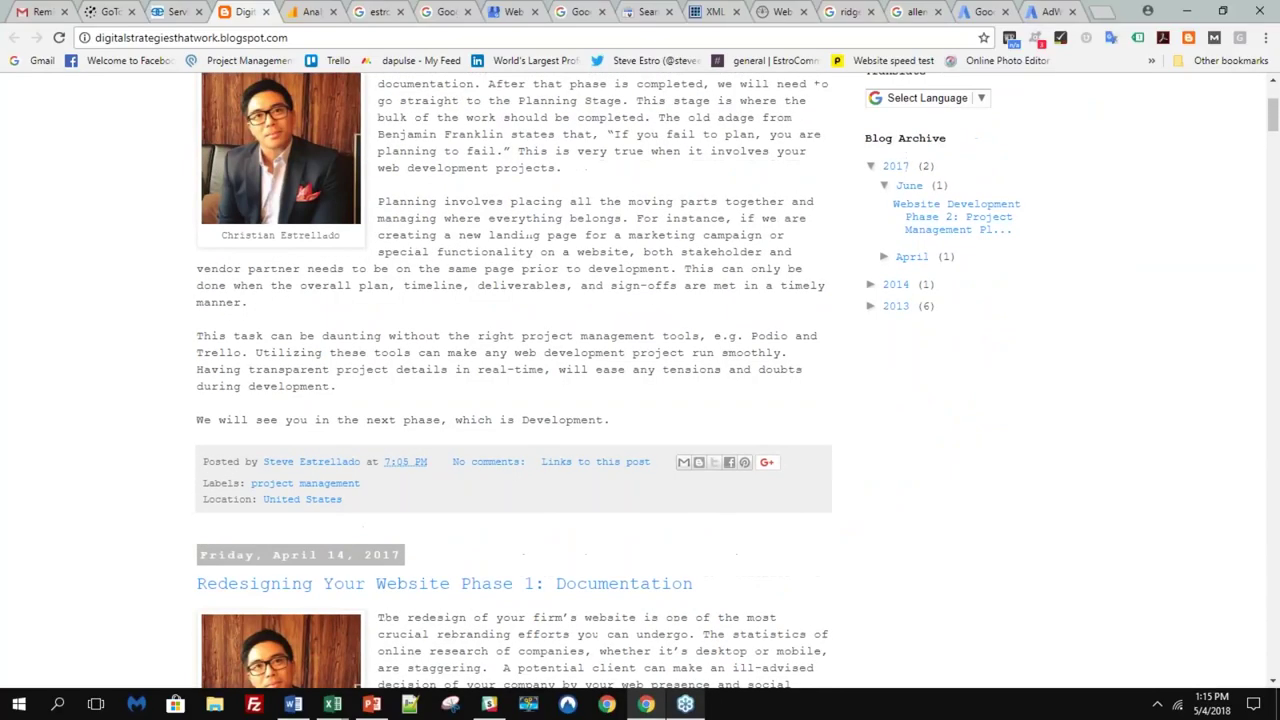
scroll(513, 372, "up", 2)
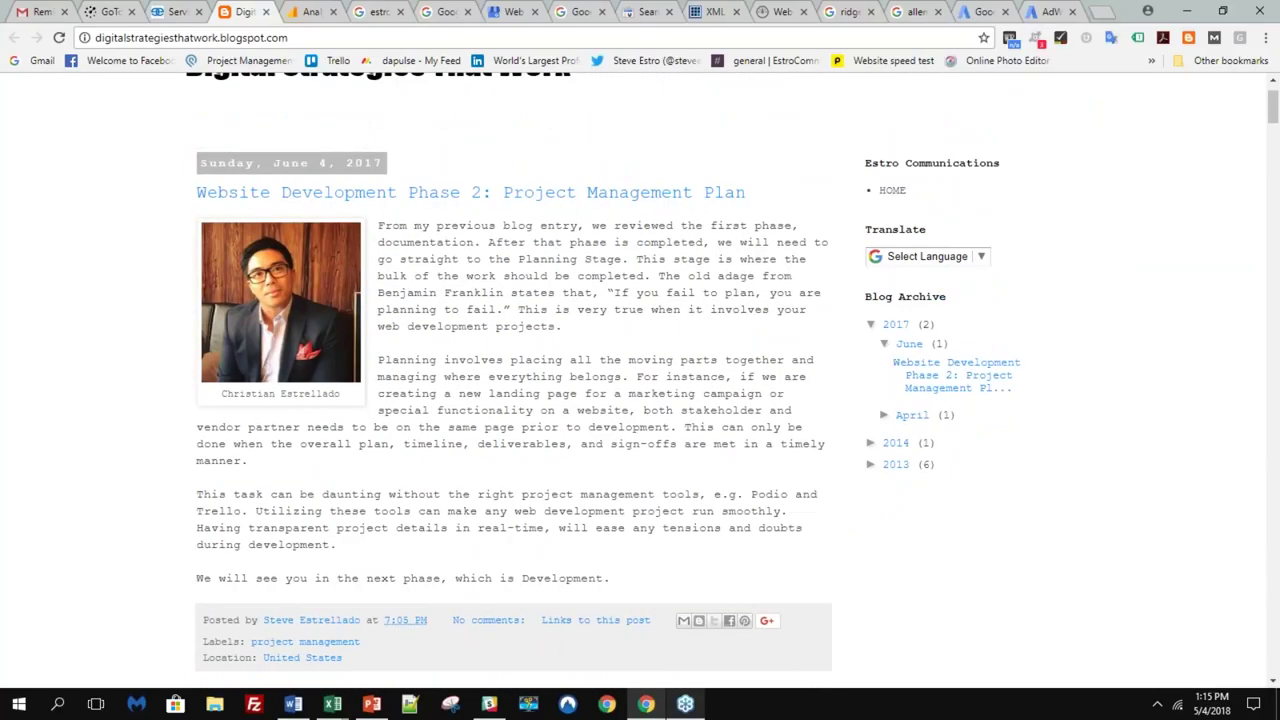
scroll(513, 372, "up", 1)
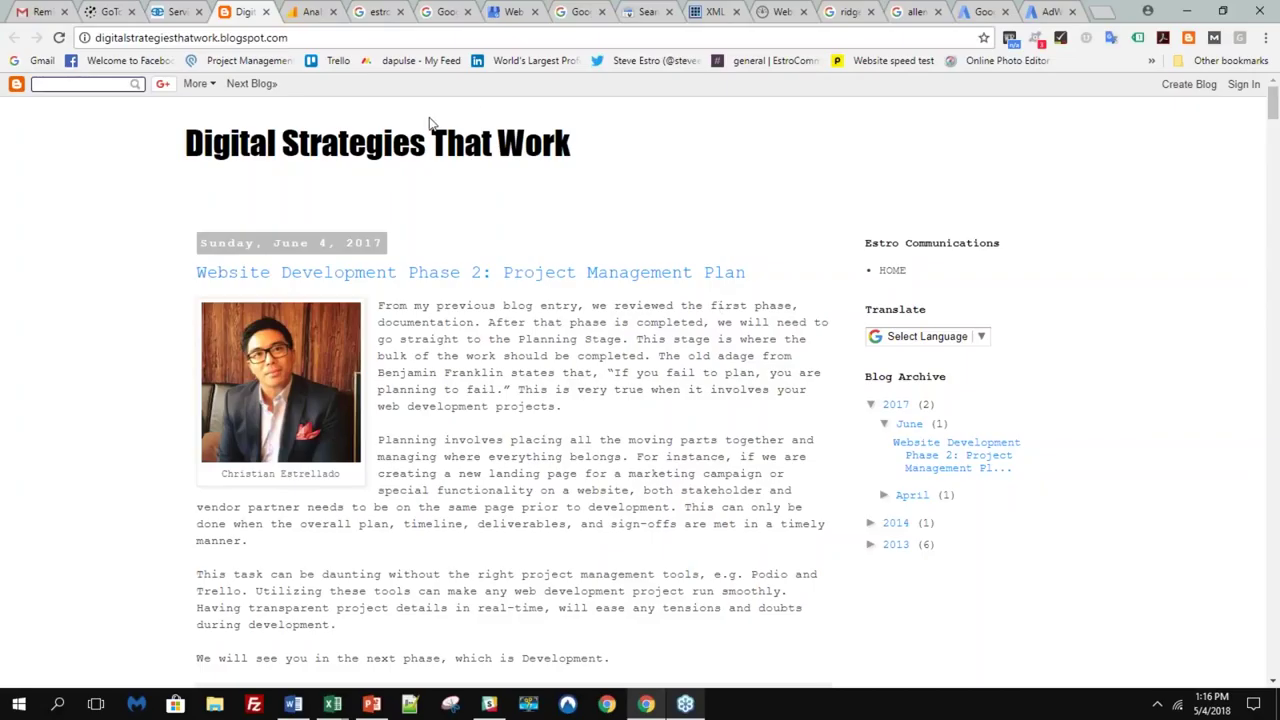
left_click(321, 10)
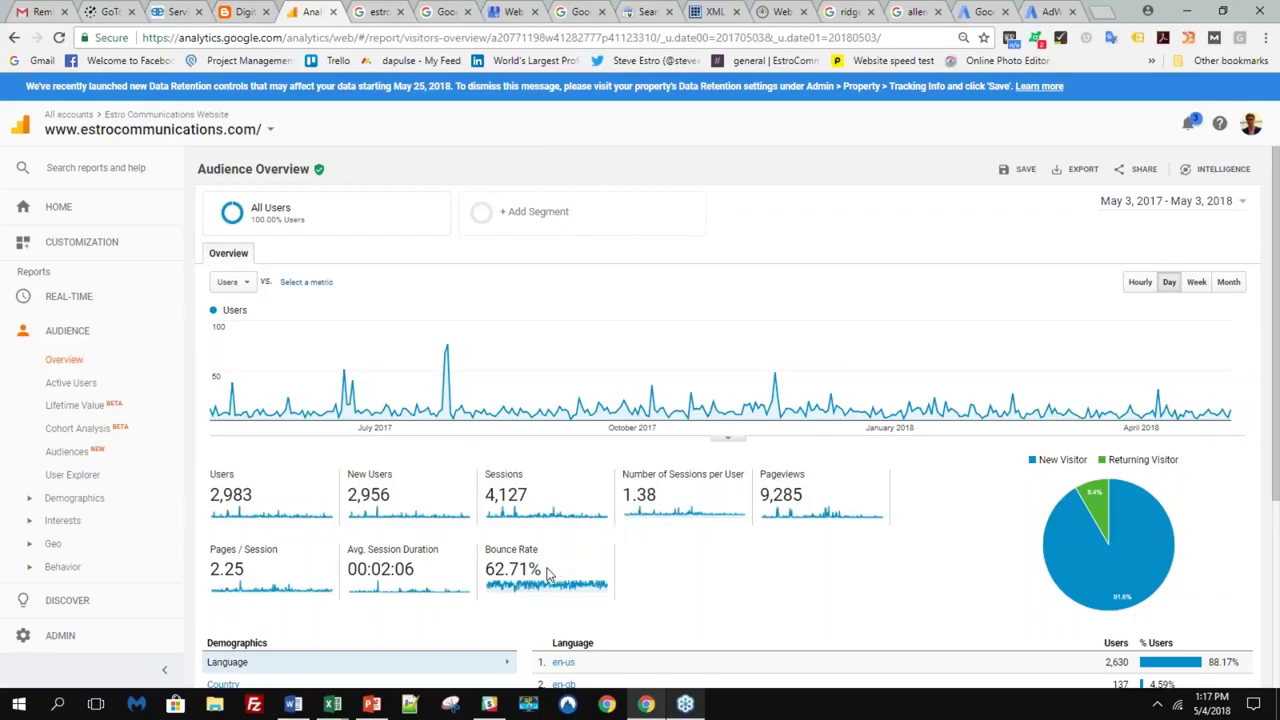
- Highlight the 62.71% bounce rate on the Audience Overview report
left_click_drag(546, 572, 494, 572)
left_click(494, 572)
- Switch to the Analytics window and review the Audience Overview's 91.6% new, 8.4% returning split
left_click(688, 705)
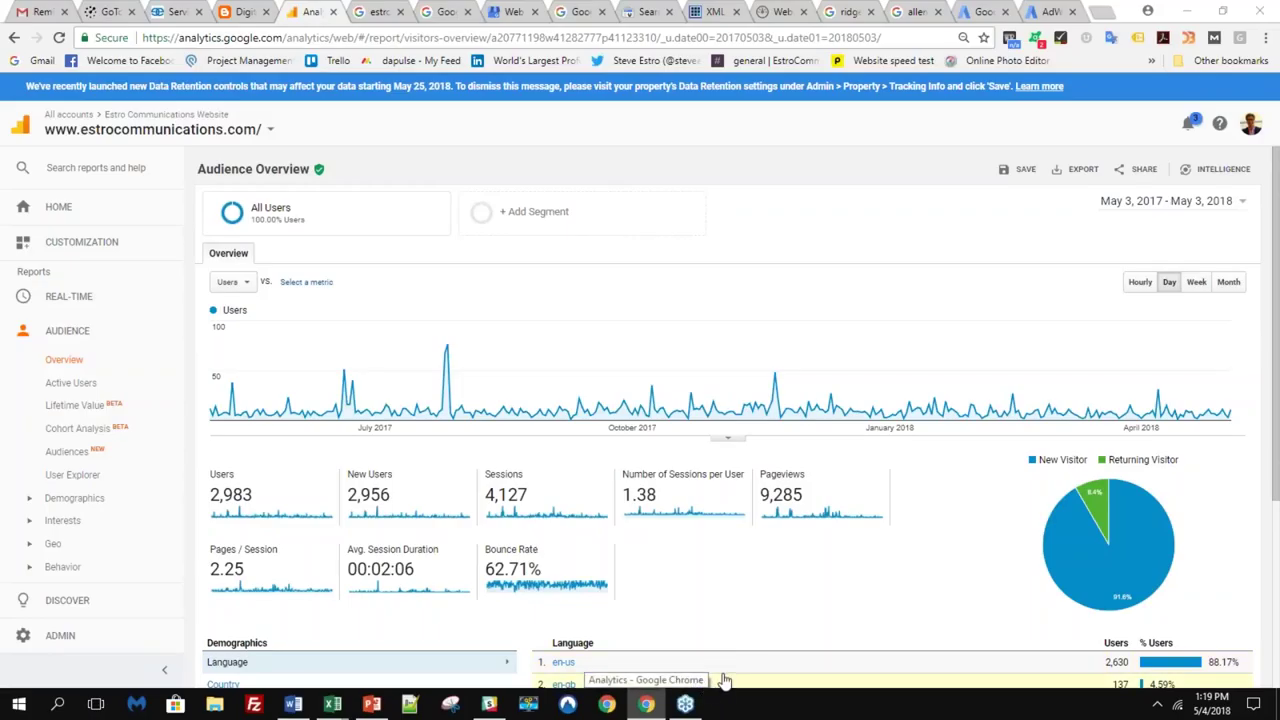
scroll(720, 684, "down", 2)
scroll(724, 680, "up", 2)
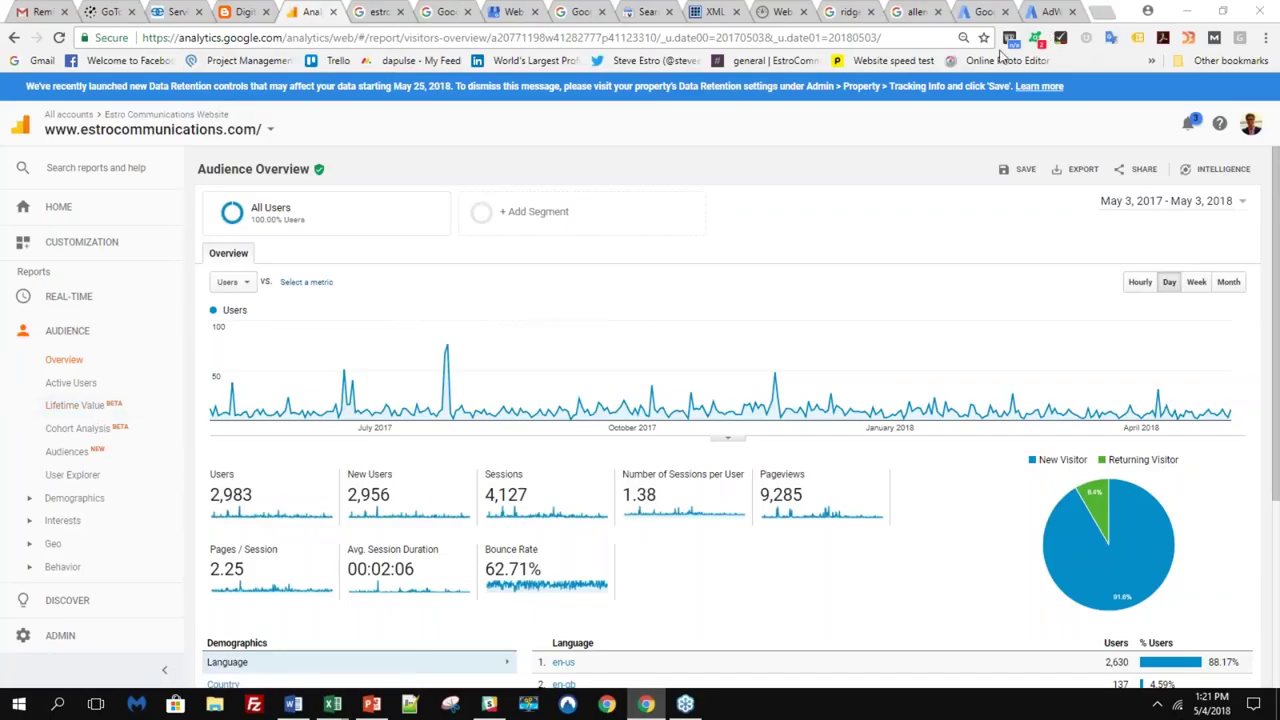
scroll(78, 350, "down", 2)
- Open Demographics Overview showing age groups and the 53.2% male, 46.8% female split
left_click(78, 340)
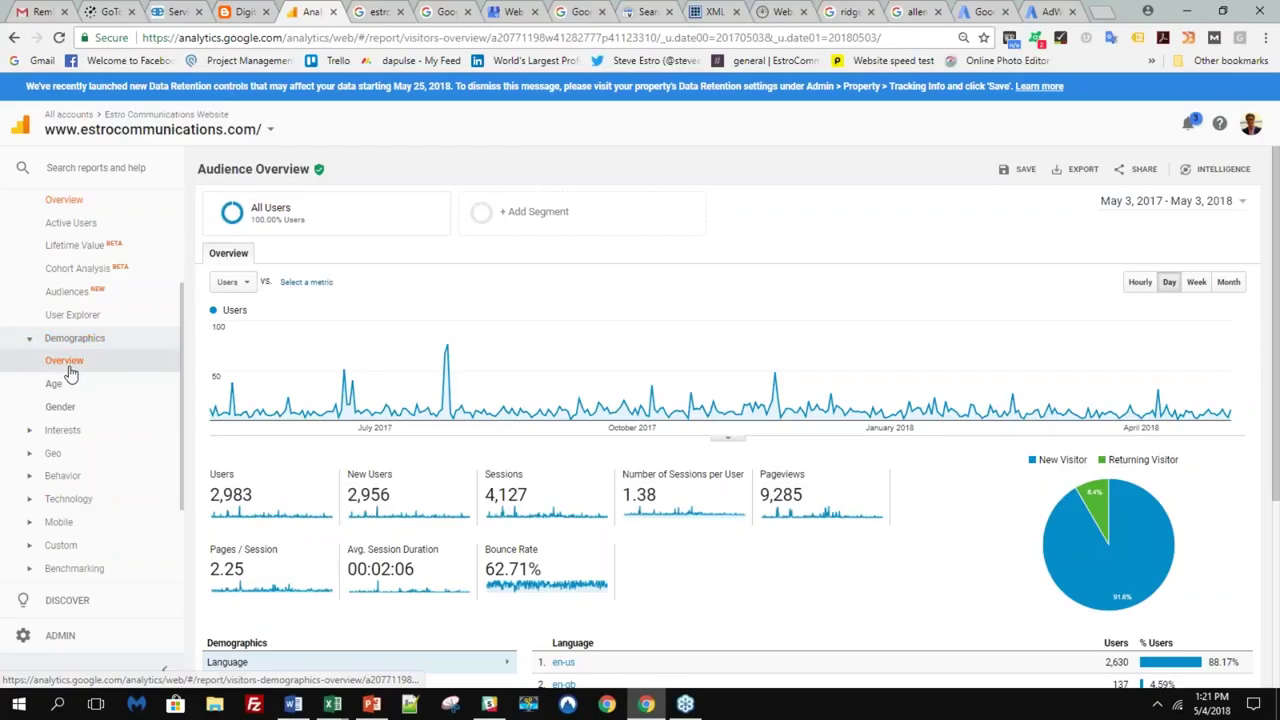
left_click(70, 366)
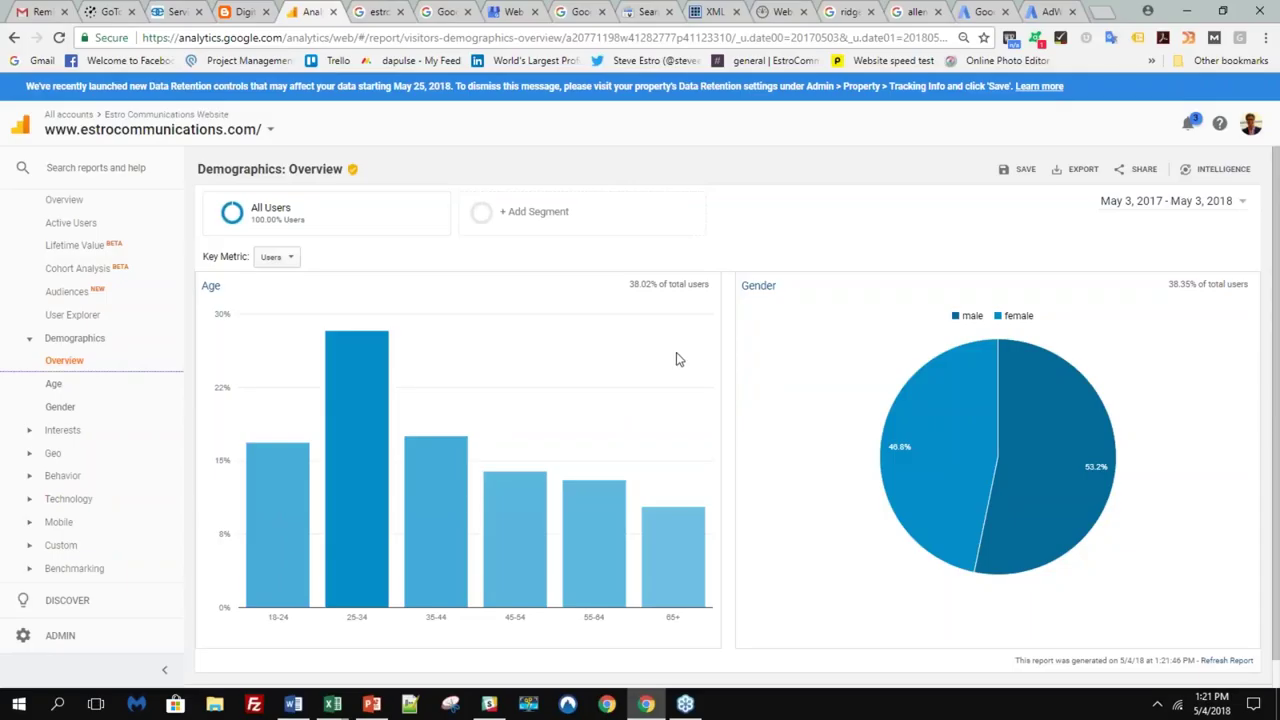
scroll(705, 365, "down", 1)
scroll(705, 365, "up", 1)
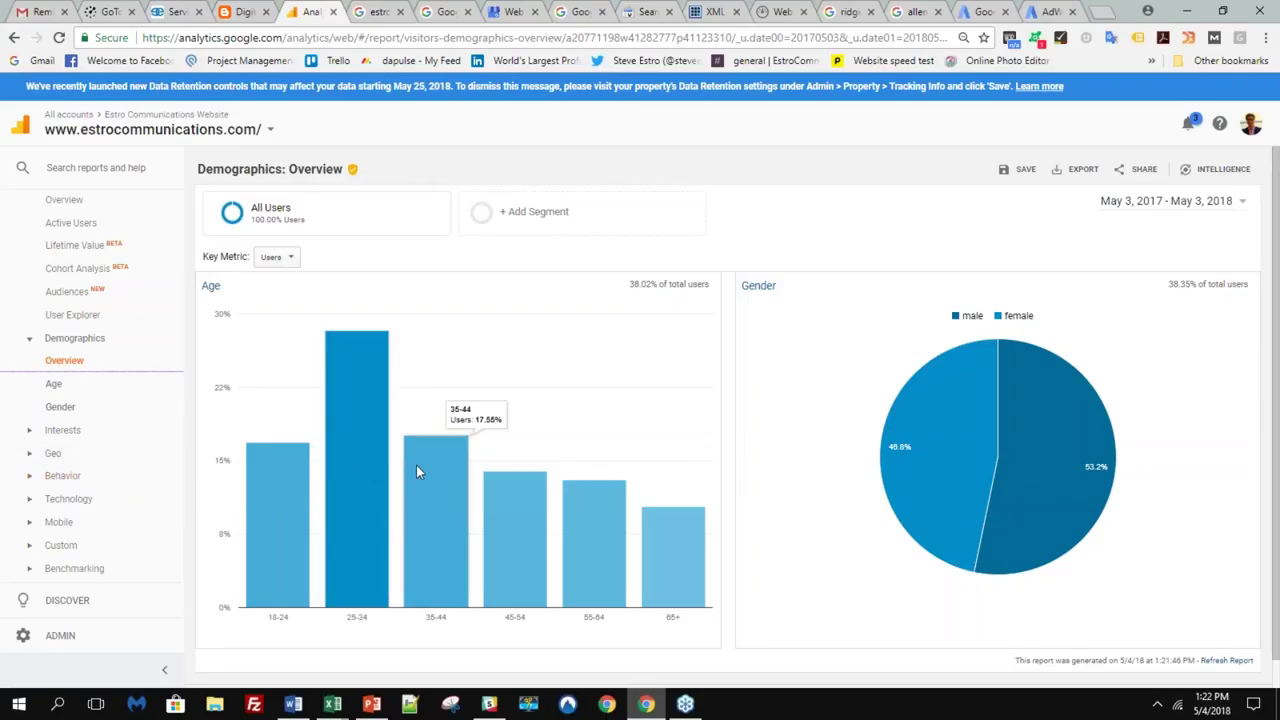
- Open Interests Overview, topped by Travel Buffs at 3.58%, then expand the Geo reports
left_click(55, 431)
left_click(150, 458)
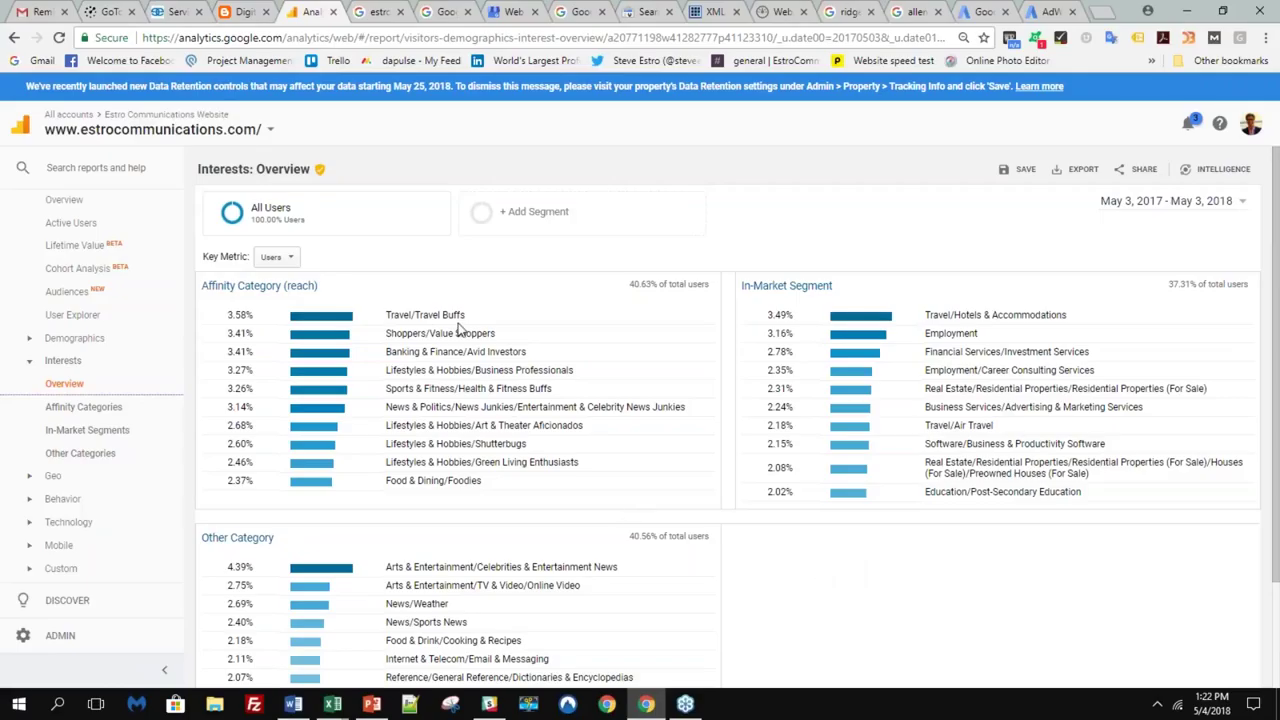
left_click(62, 477)
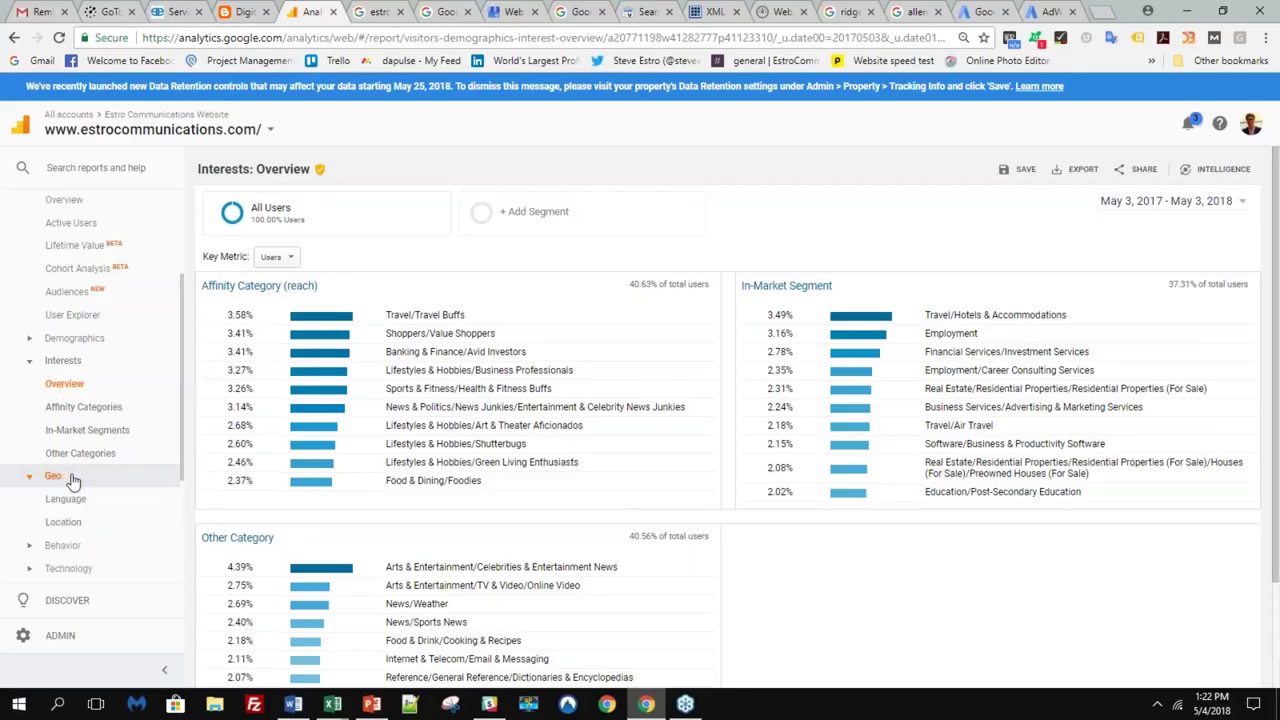
scroll(75, 470, "down", 3)
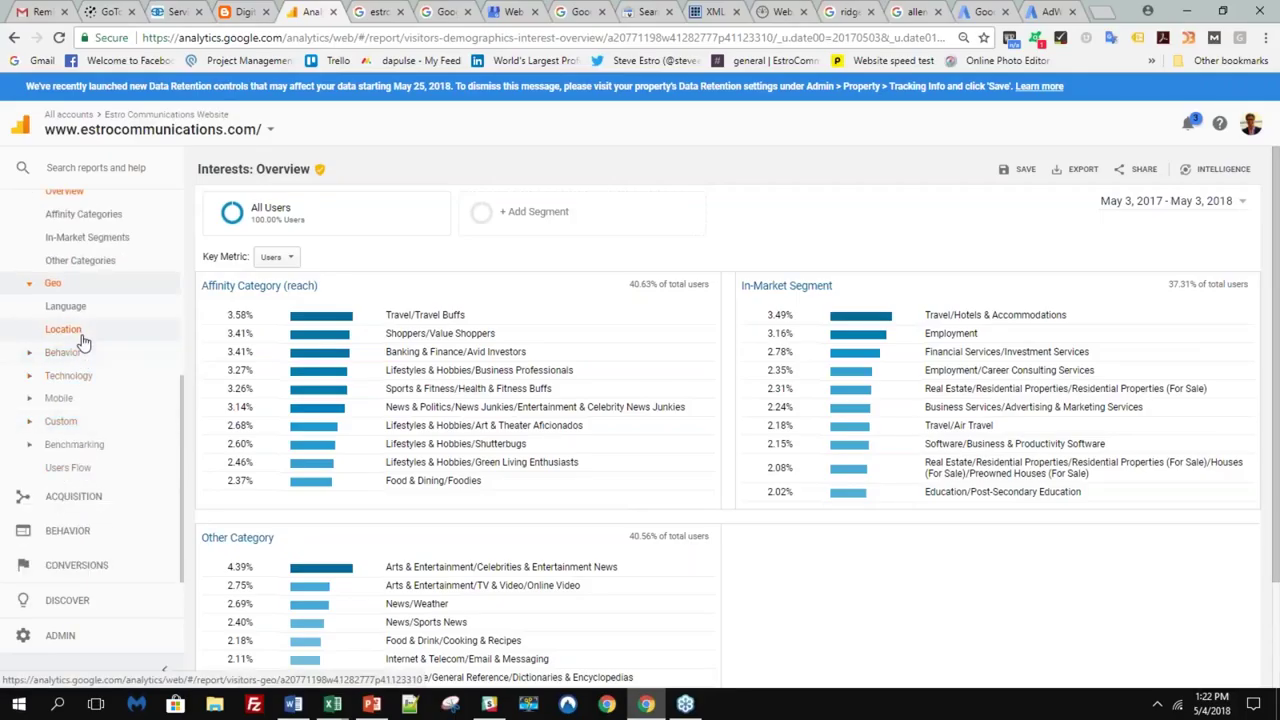
- Open the Location report and drill into United States users by region
left_click(66, 329)
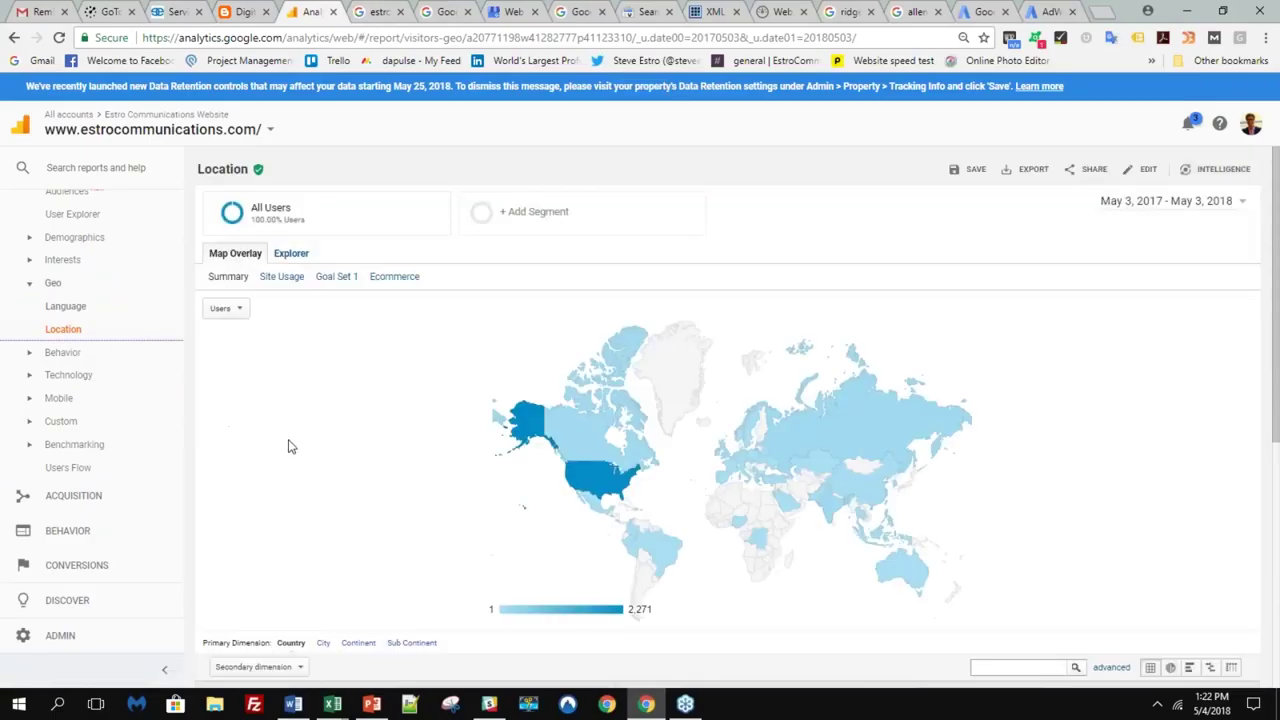
scroll(286, 451, "down", 4)
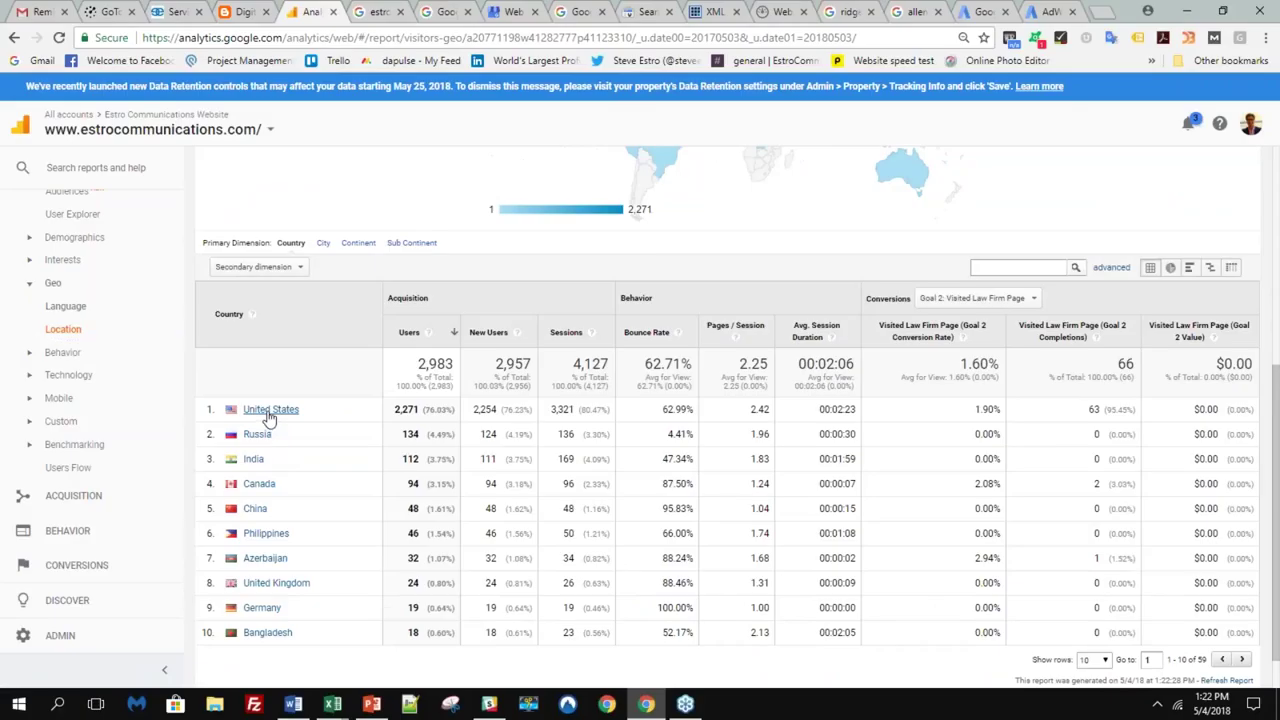
left_click(268, 411)
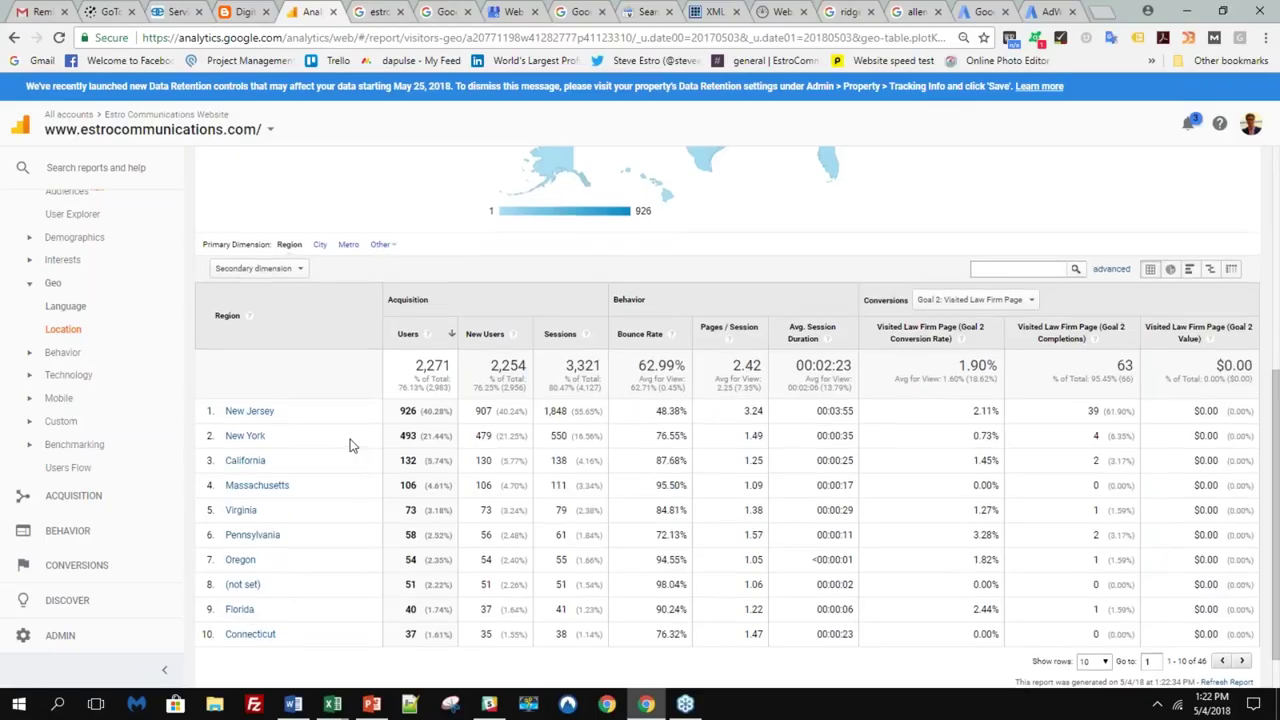
scroll(351, 443, "up", 3)
scroll(455, 425, "down", 2)
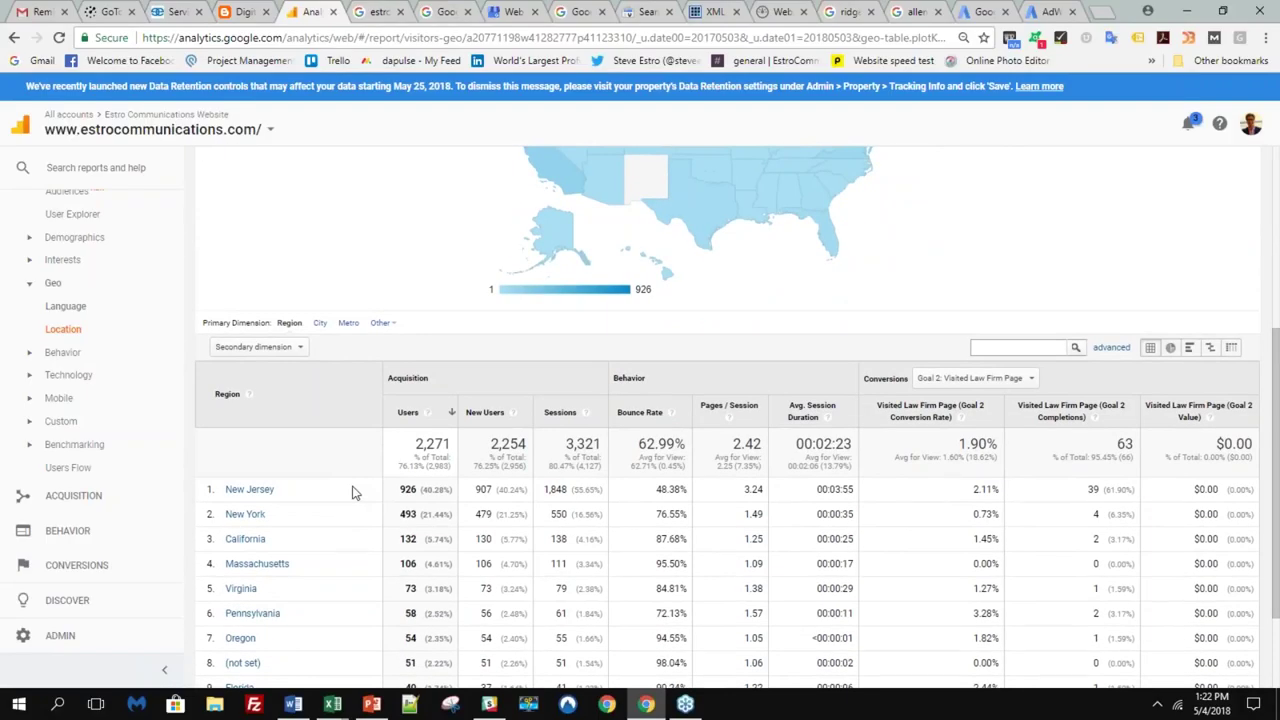
scroll(351, 492, "up", 2)
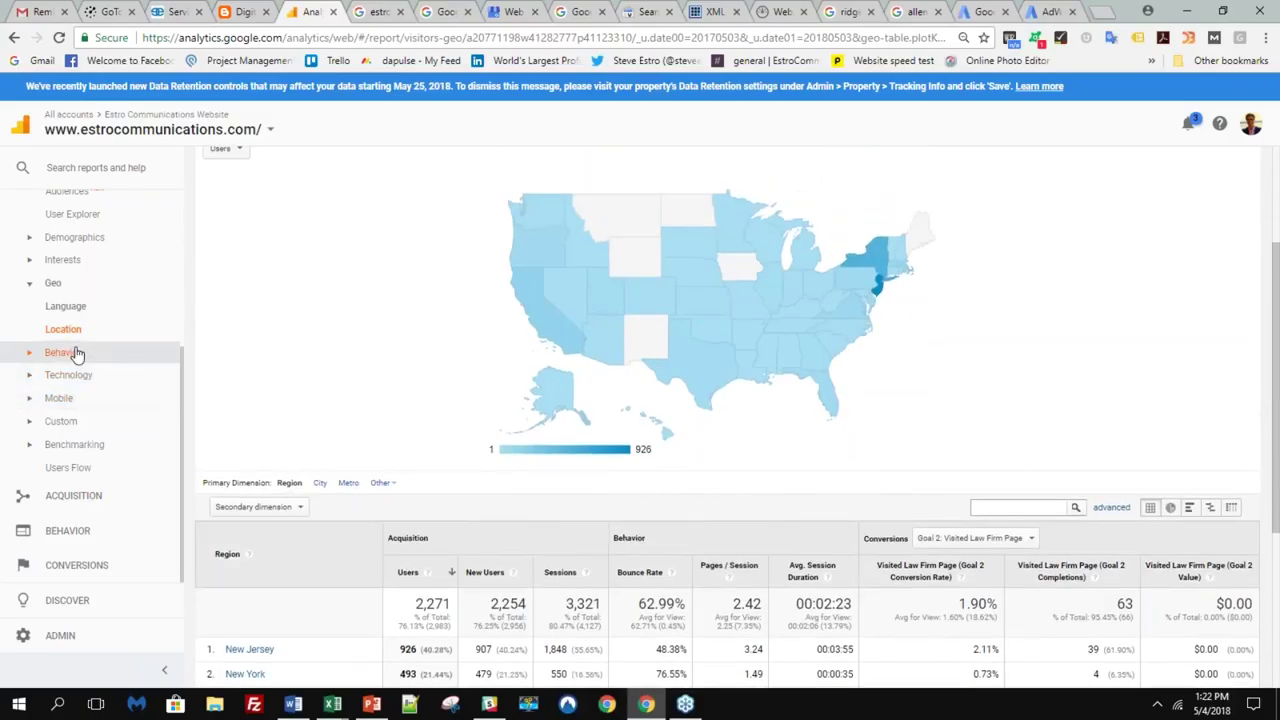
- Expand the Behavior, Technology and Mobile report groups in the sidebar
left_click(77, 353)
left_click(97, 444)
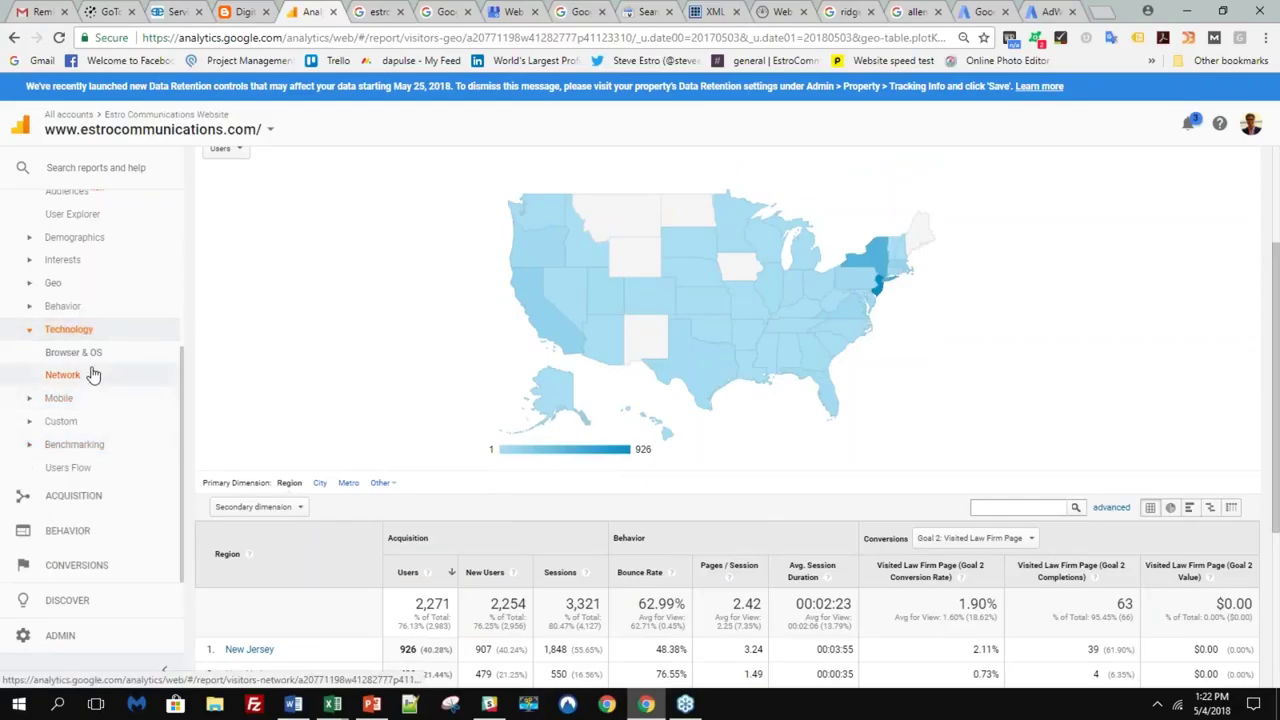
left_click(90, 399)
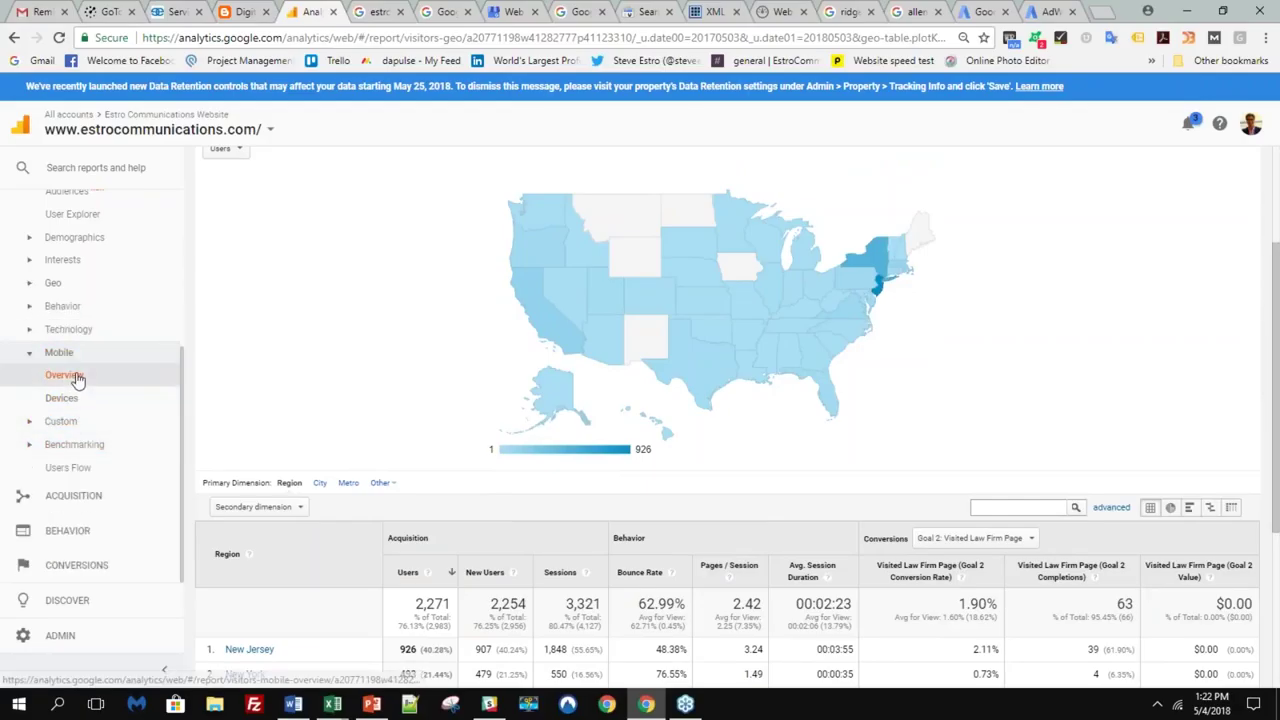
- View the Mobile Overview: desktop 1,874, mobile 676 and tablet 433 users
left_click(70, 376)
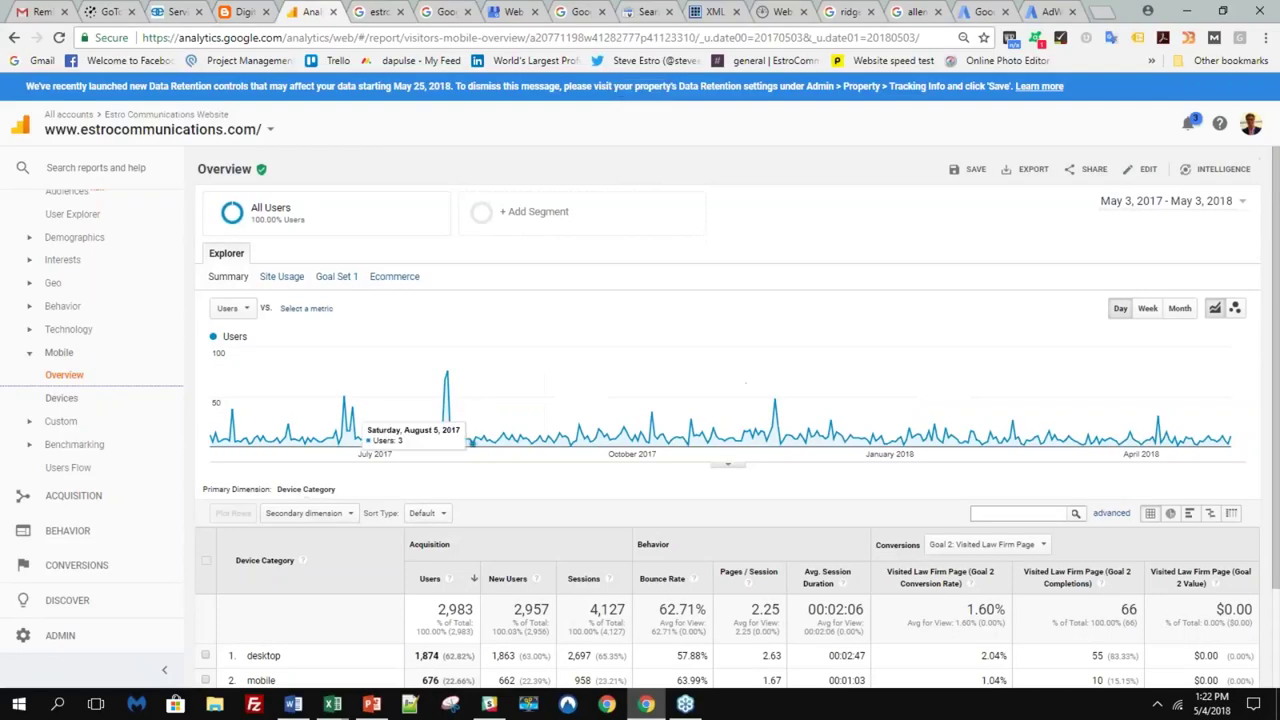
scroll(454, 426, "down", 3)
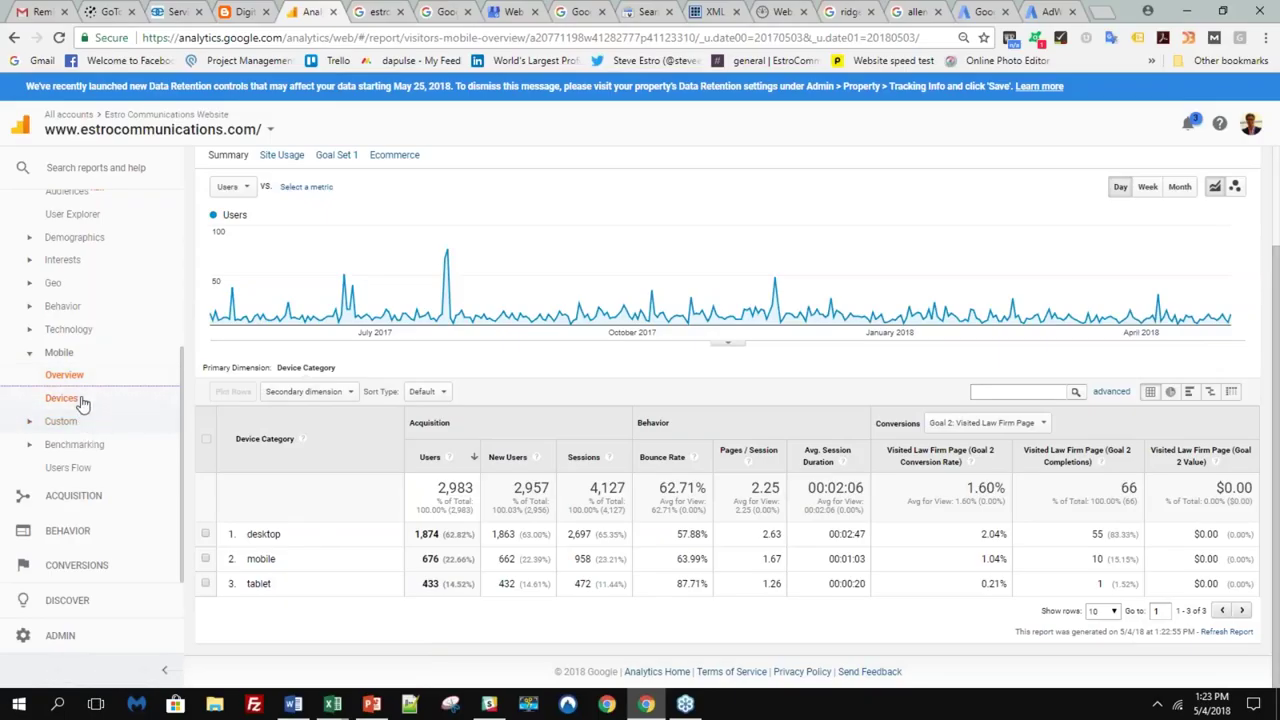
left_click(93, 332)
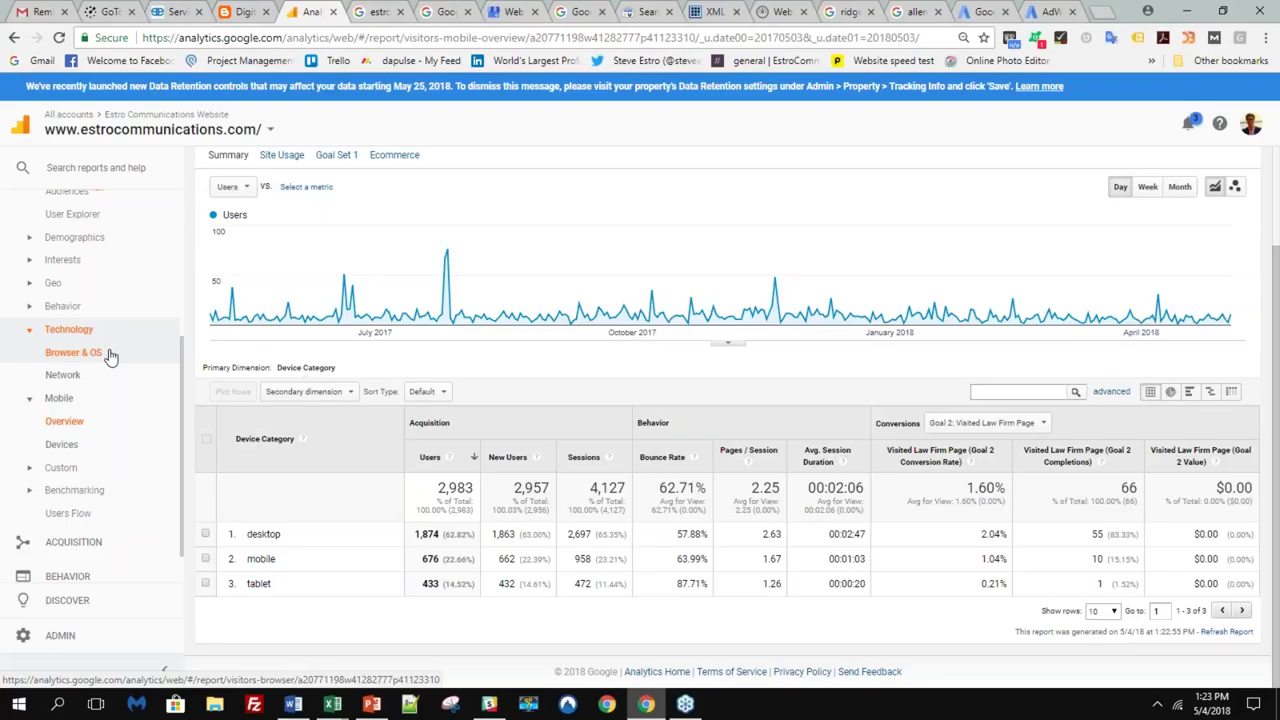
scroll(93, 395, "down", 1)
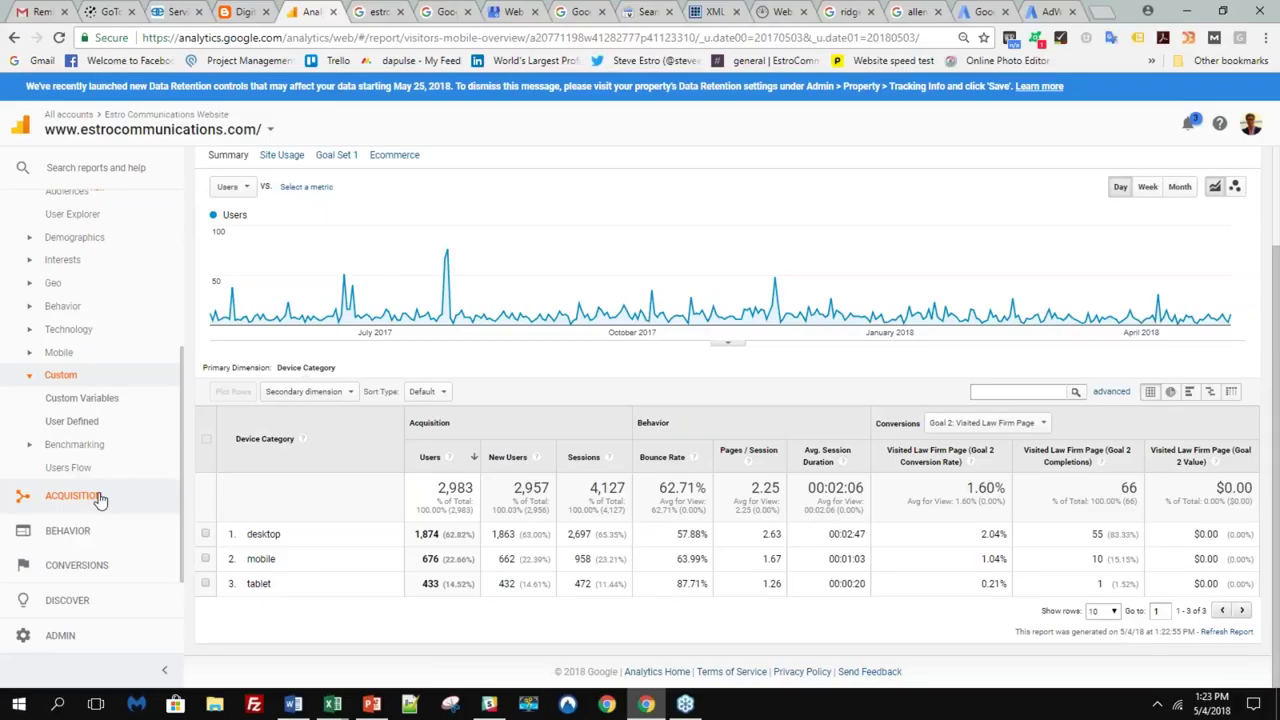
left_click(100, 497)
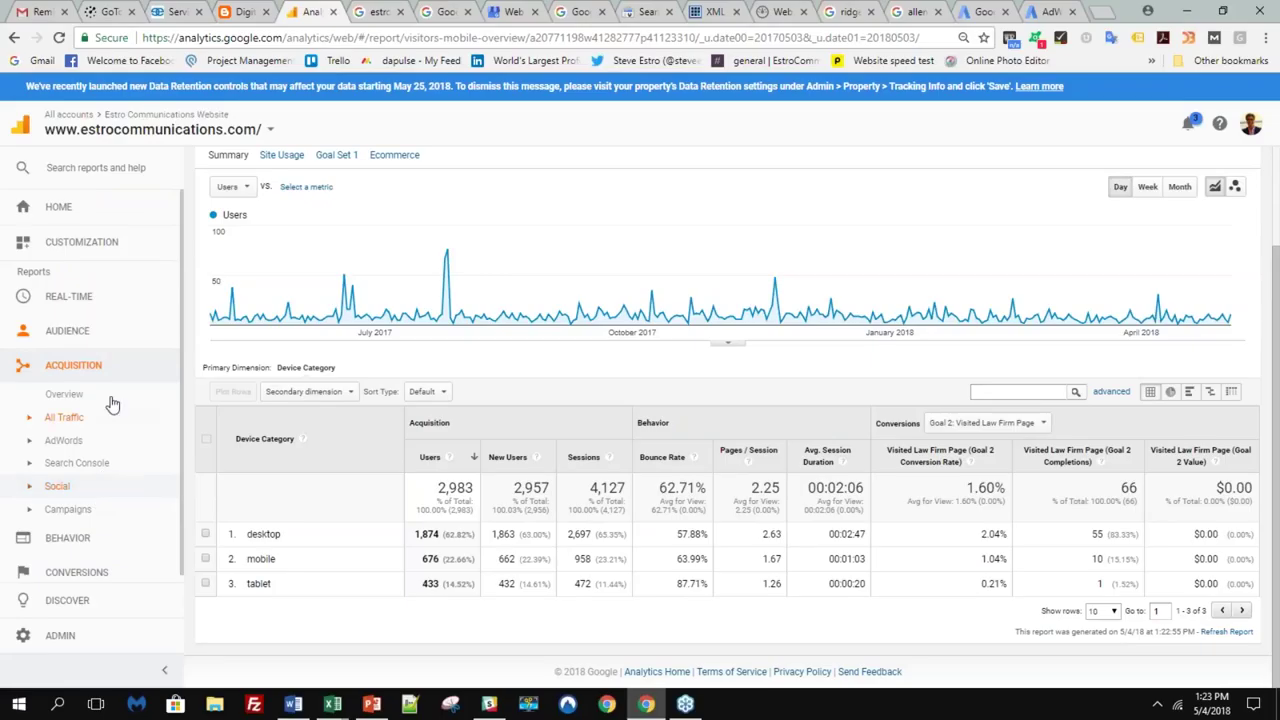
- Review the Acquisition Overview channels: Direct 1,614, Referral 662 and Organic Search 655 users
left_click(112, 399)
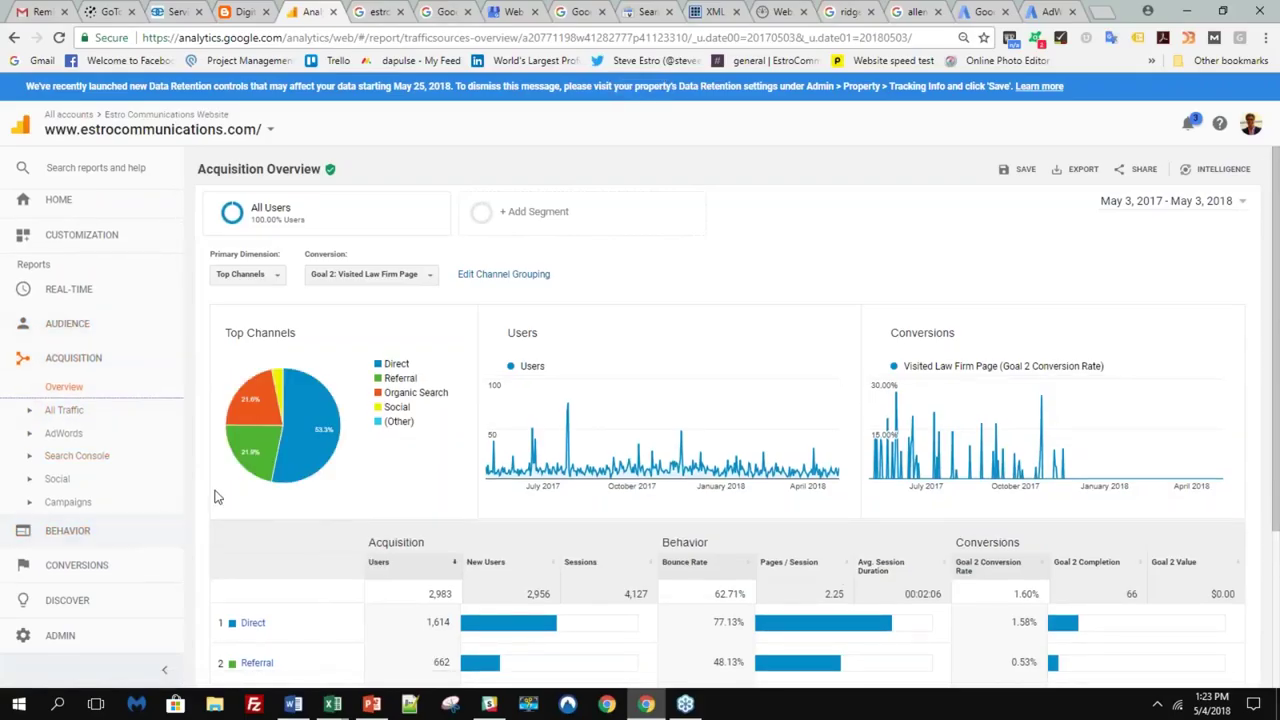
scroll(240, 490, "down", 2)
scroll(240, 490, "down", 1)
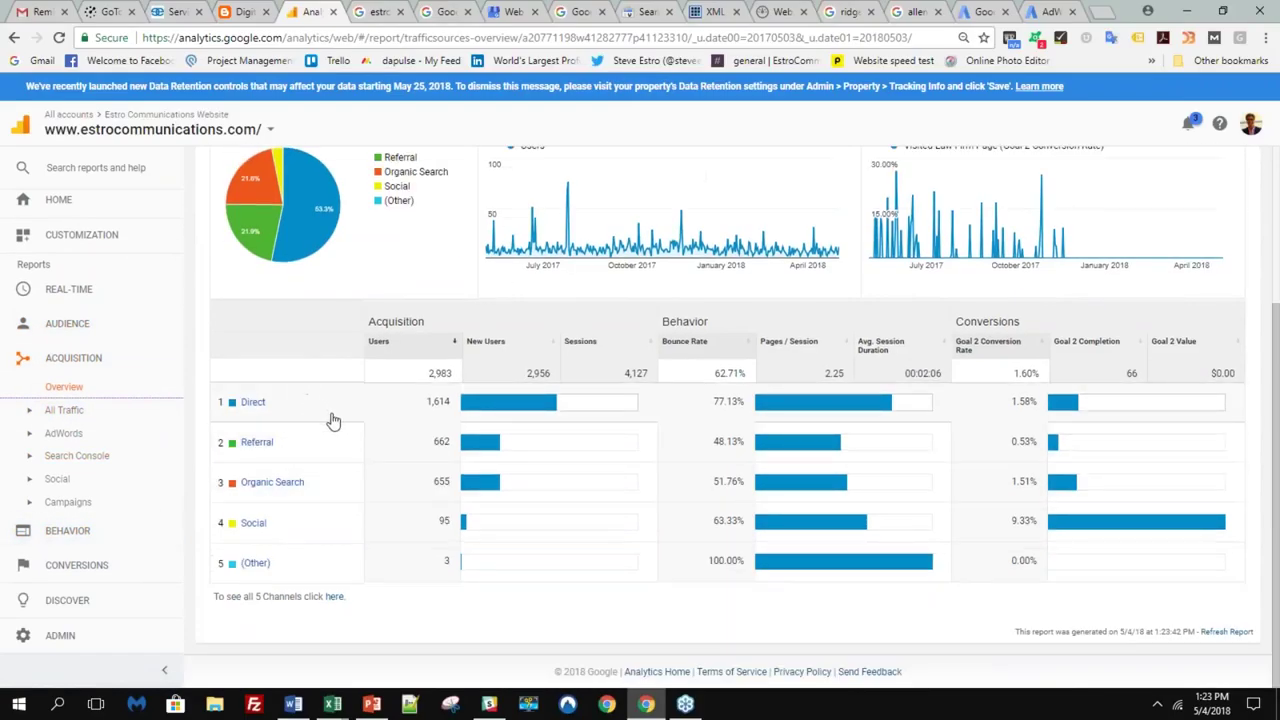
scroll(346, 426, "up", 1)
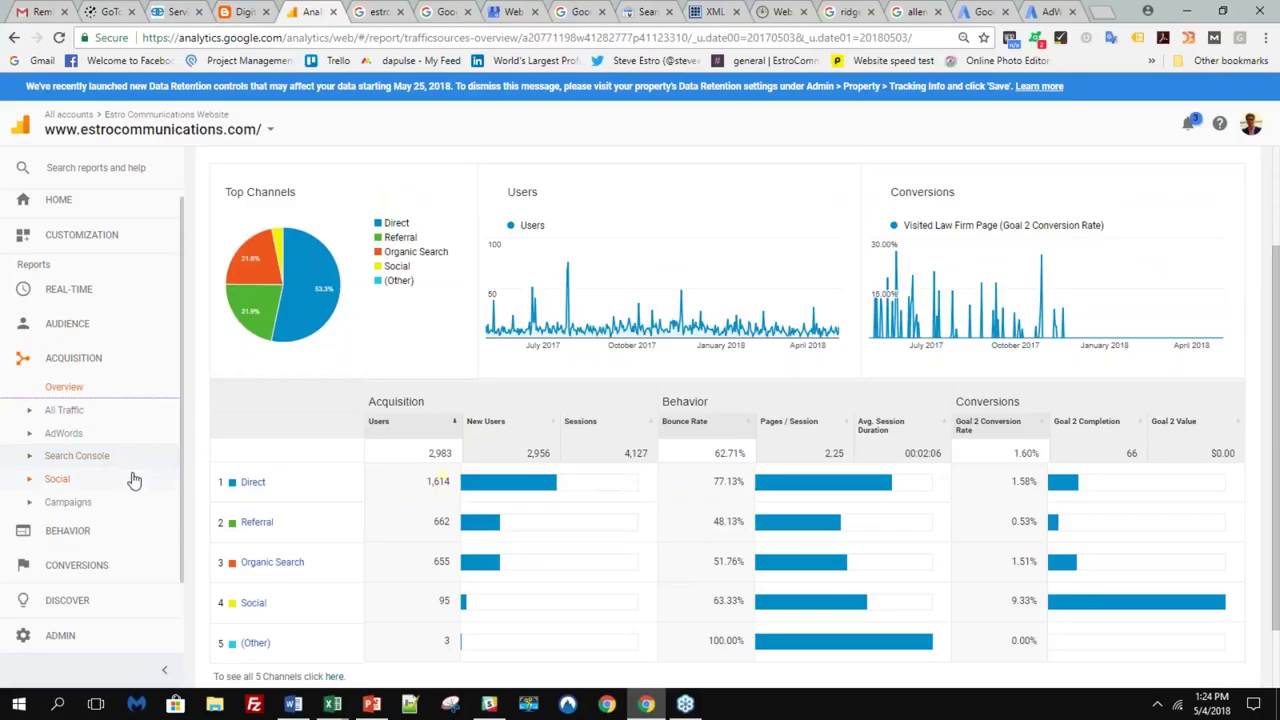
scroll(95, 385, "up", 1)
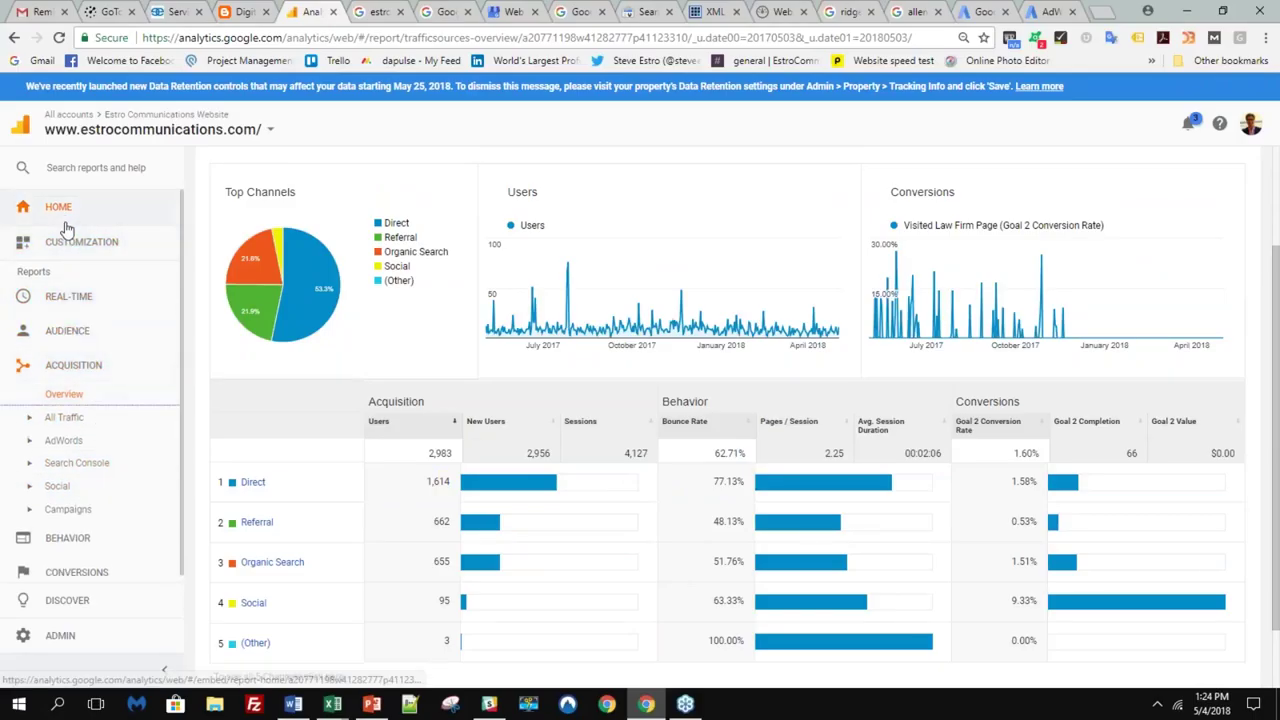
- Show the Users Flow by country, led by United States 3.3K and India 169
left_click(65, 336)
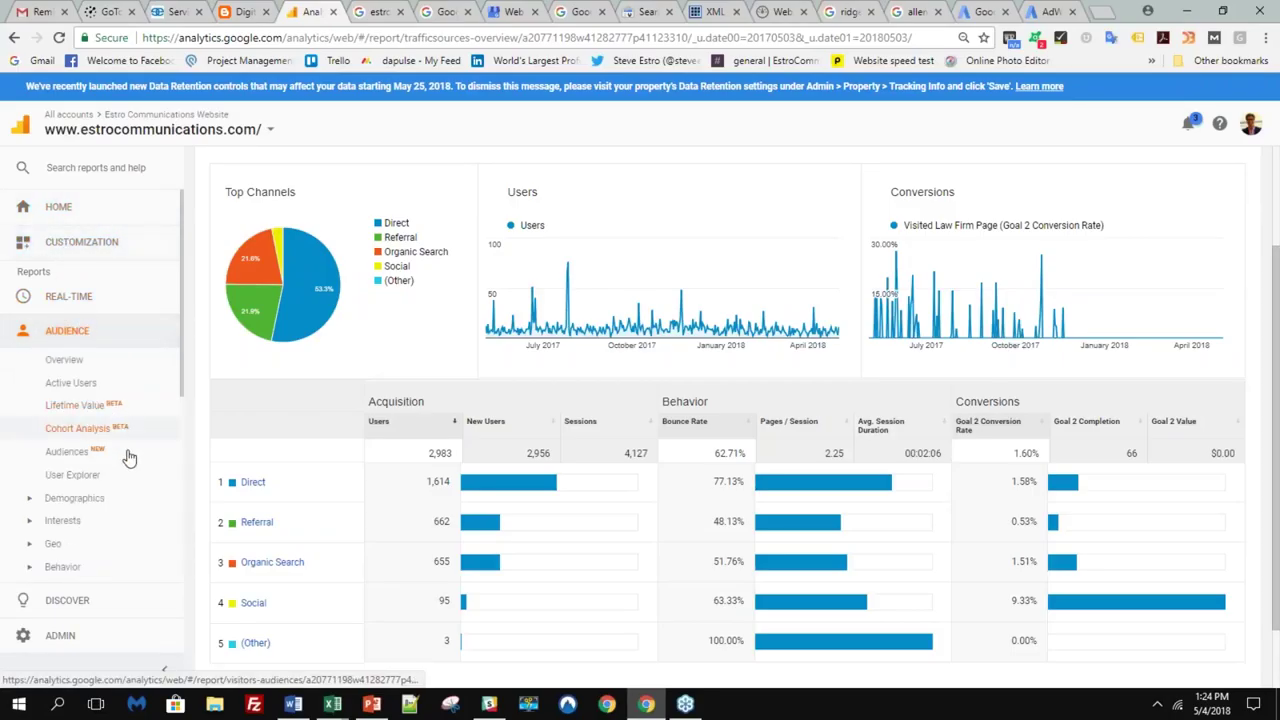
scroll(82, 538, "down", 5)
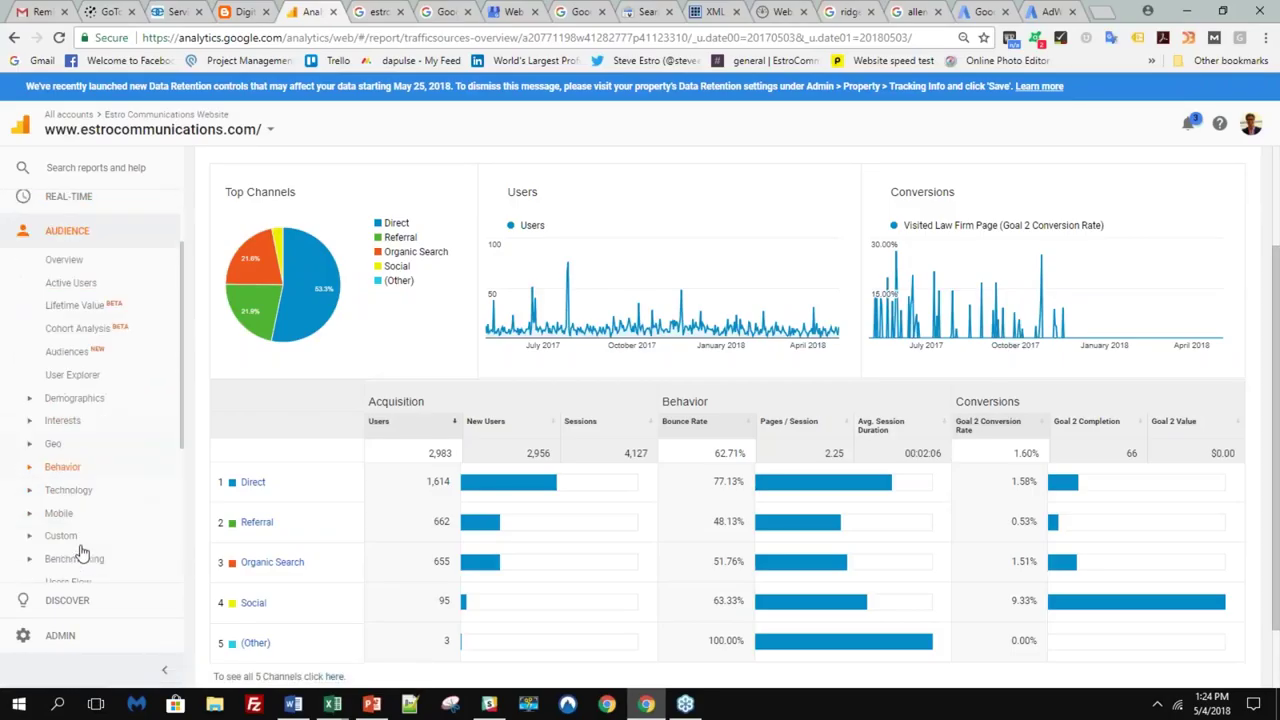
left_click(70, 447)
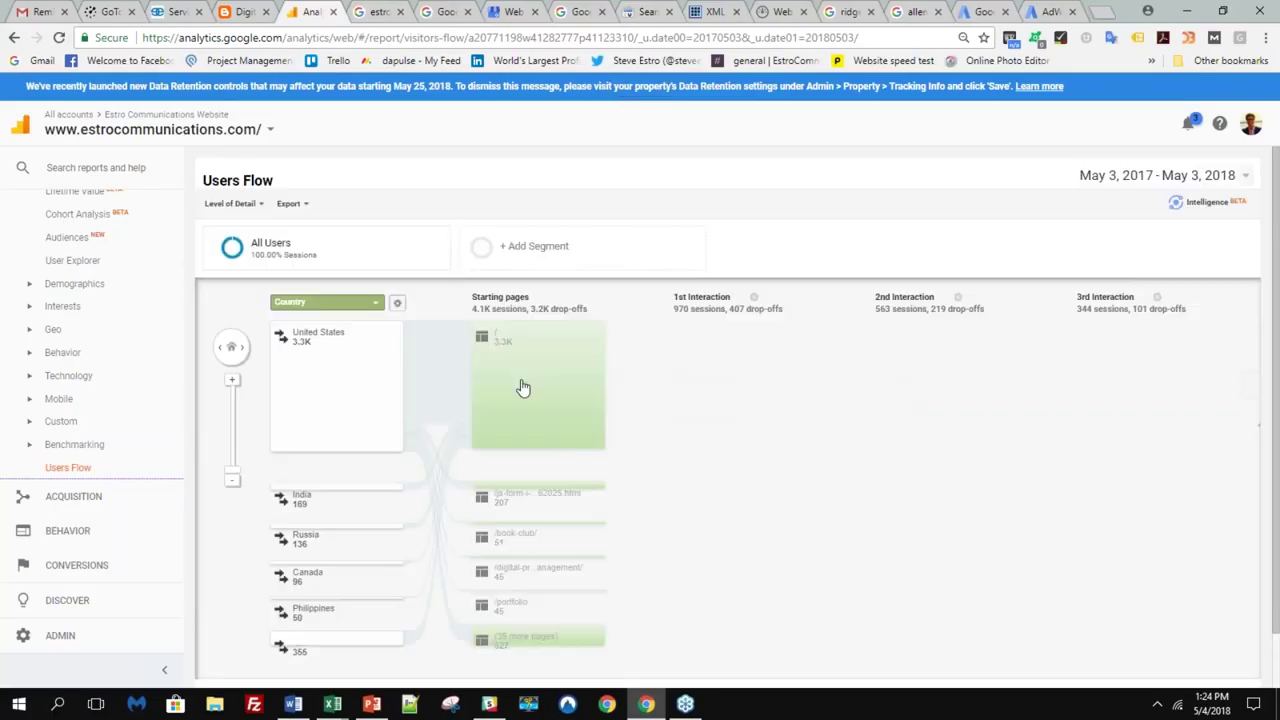
mouse_move(571, 427)
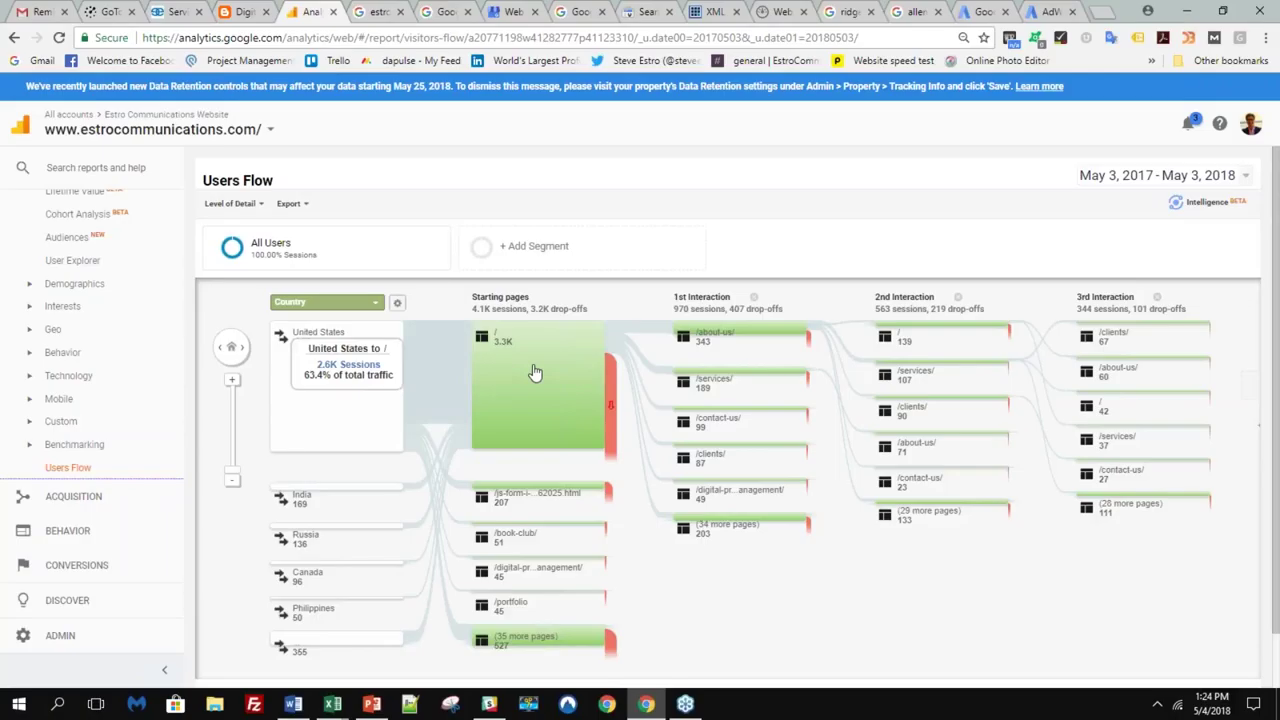
mouse_move(535, 371)
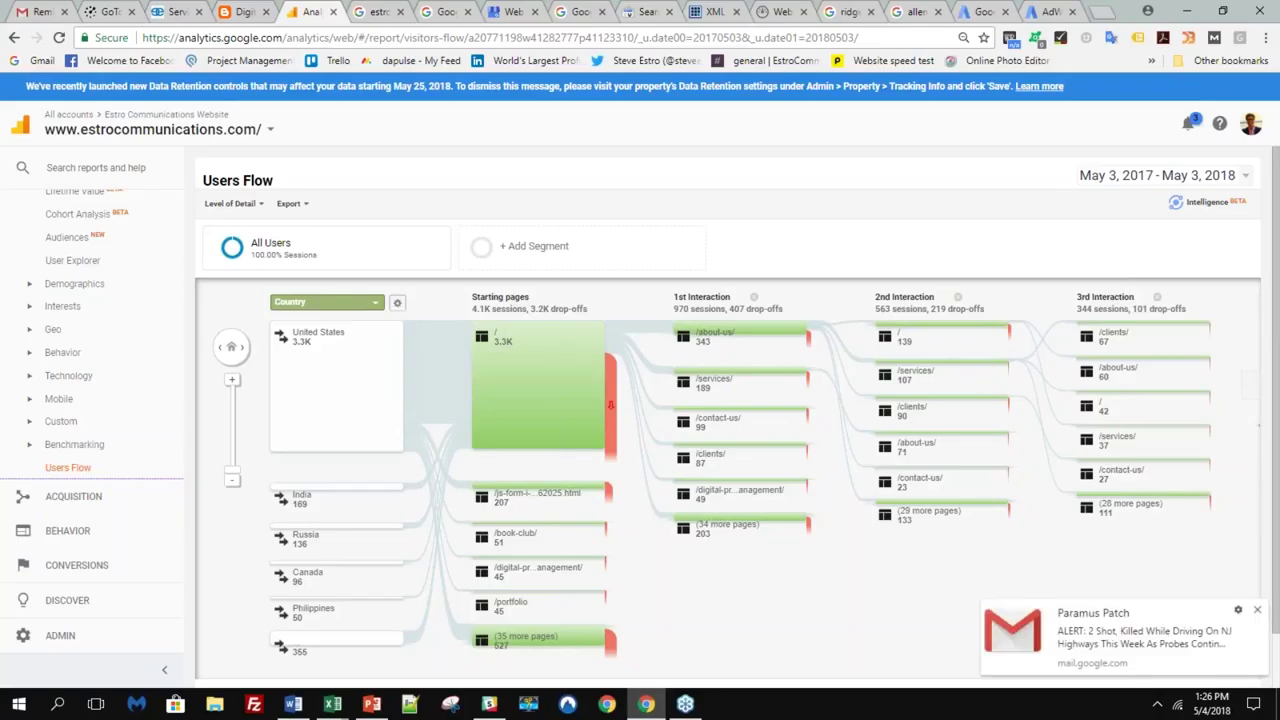
left_click(1257, 612)
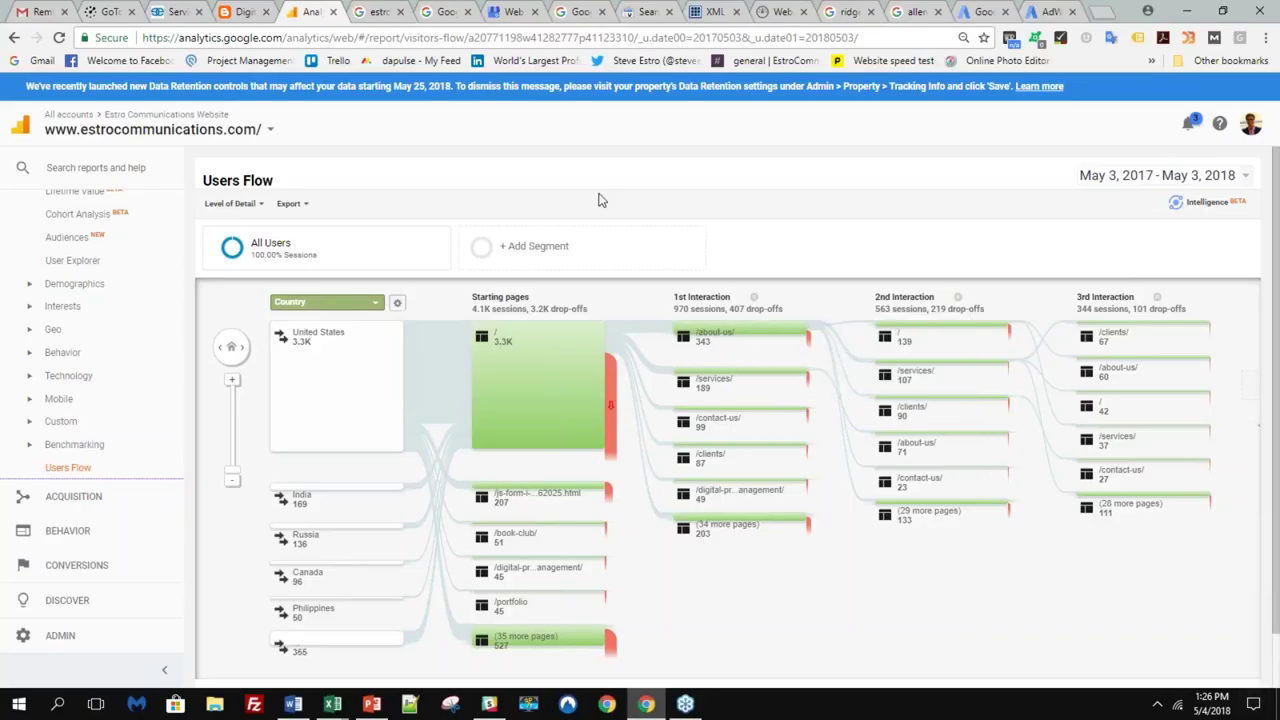
left_click(374, 12)
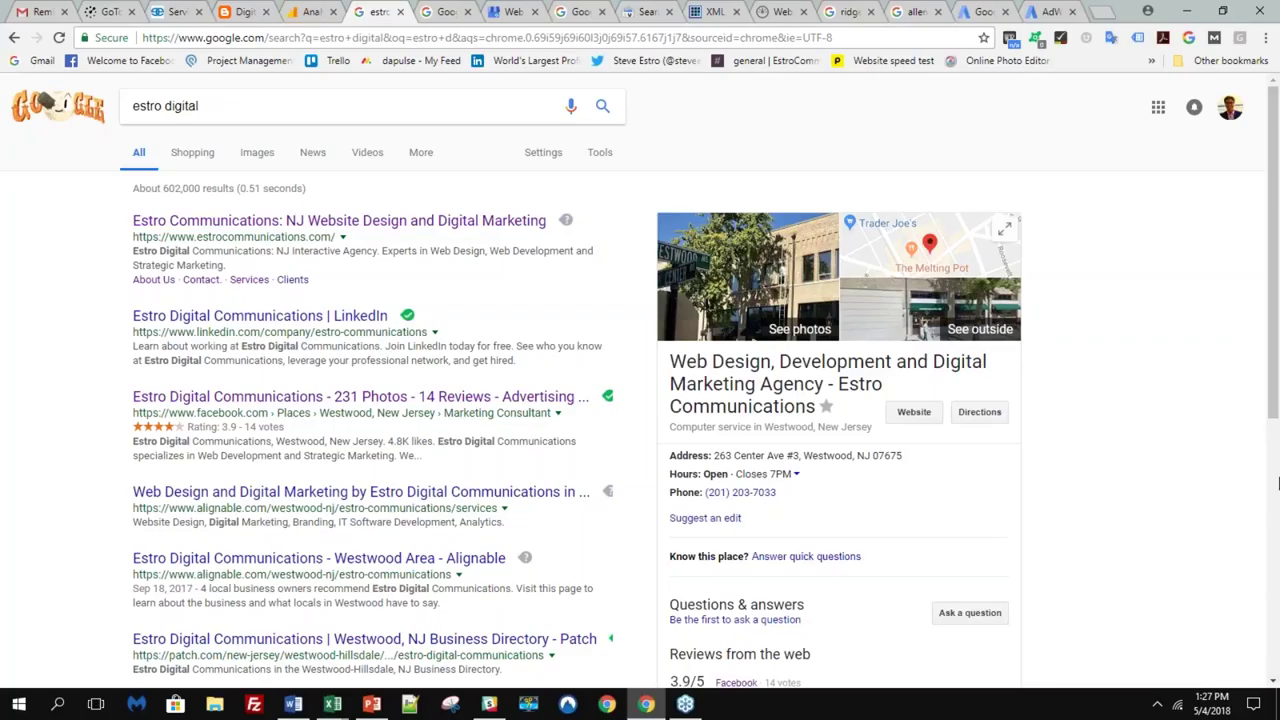
- Bring up the Google My Business Info page for the Estro Communications listing
left_click(446, 11)
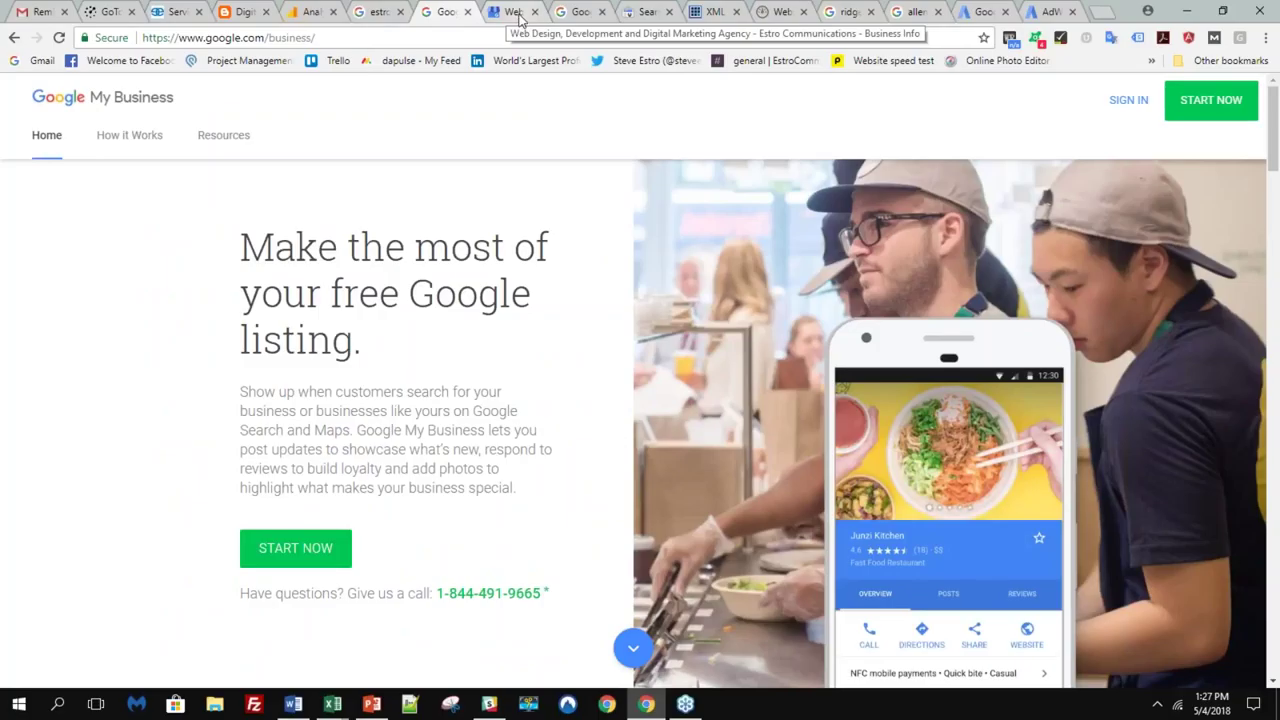
left_click(519, 14)
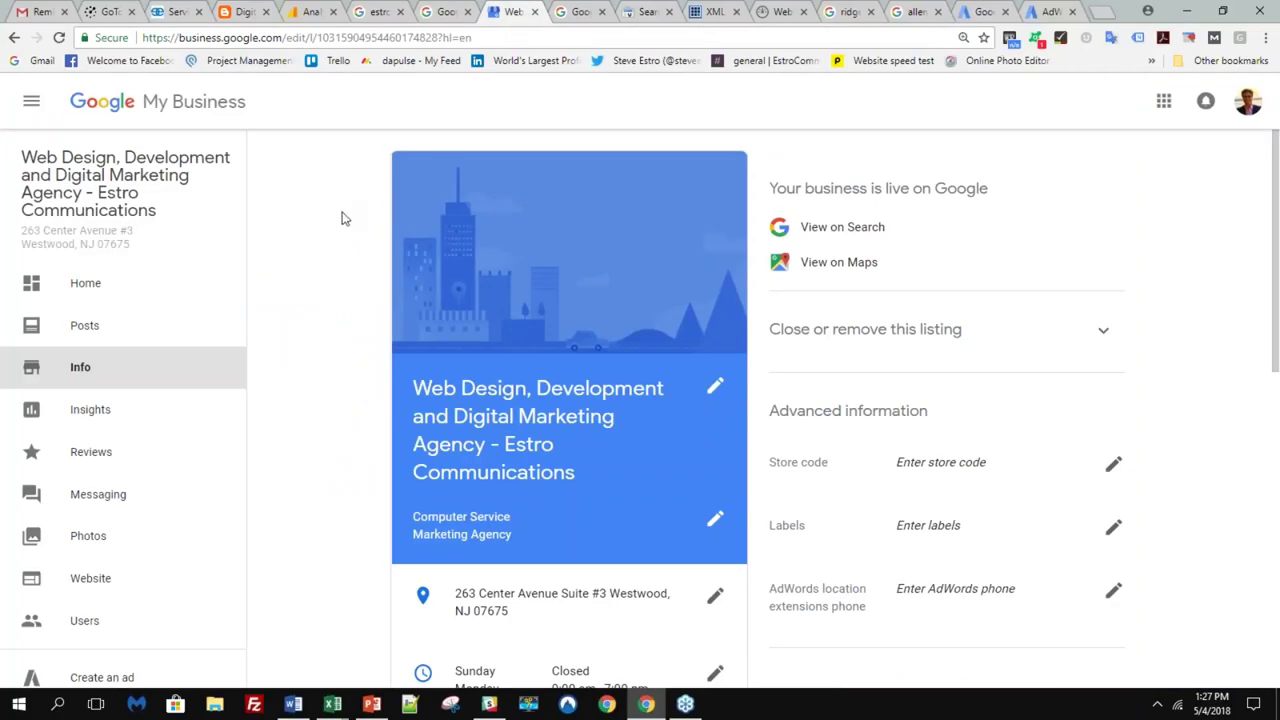
- Start editing the business description on the My Business Info page
left_click(378, 12)
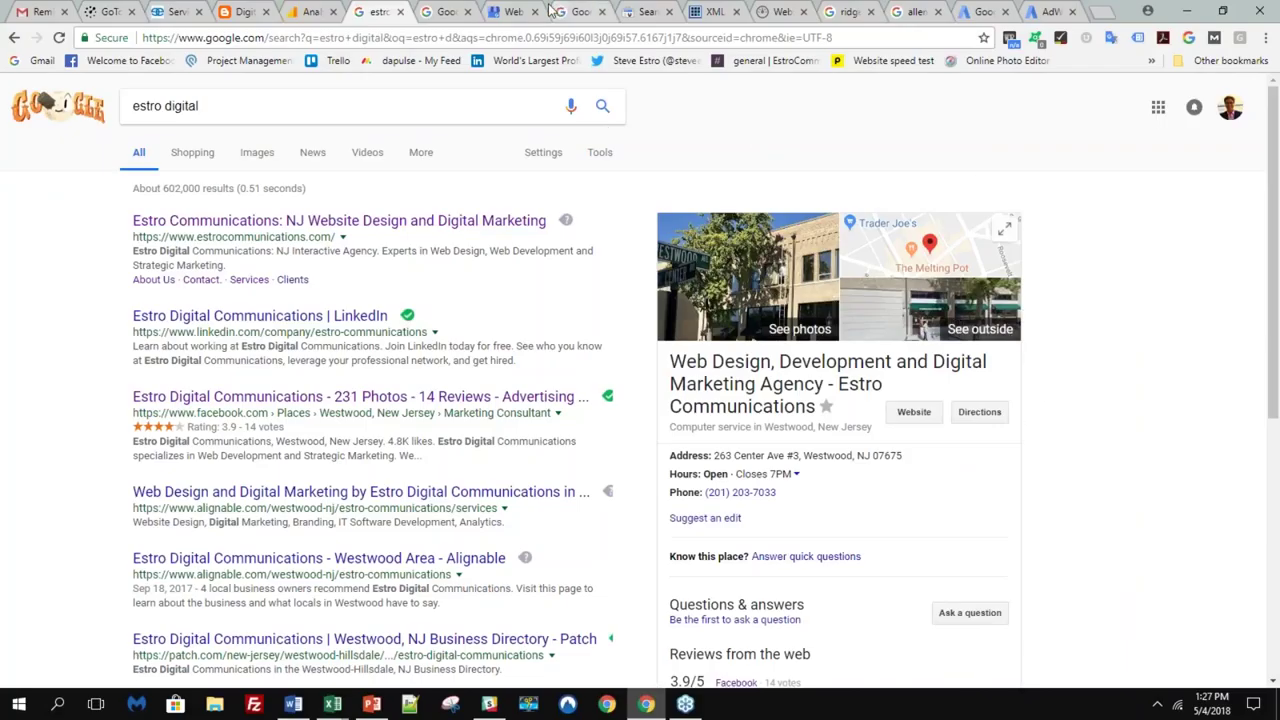
left_click(500, 11)
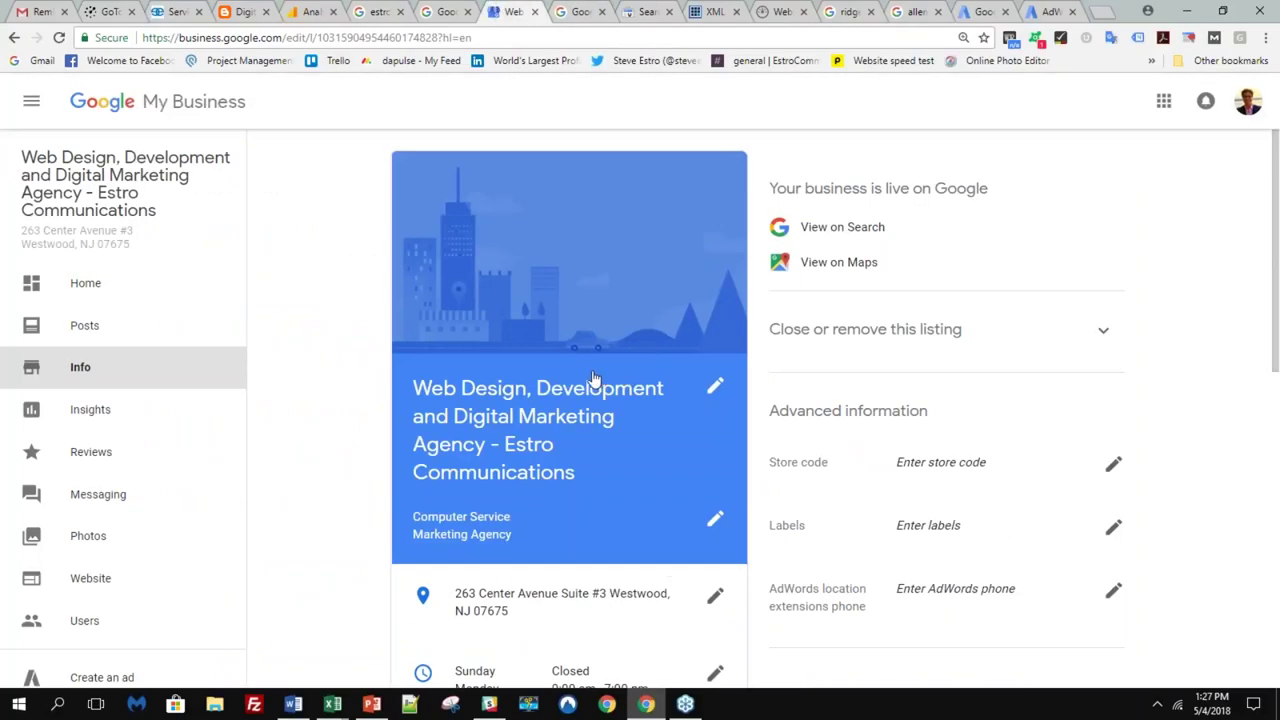
scroll(546, 491, "down", 6)
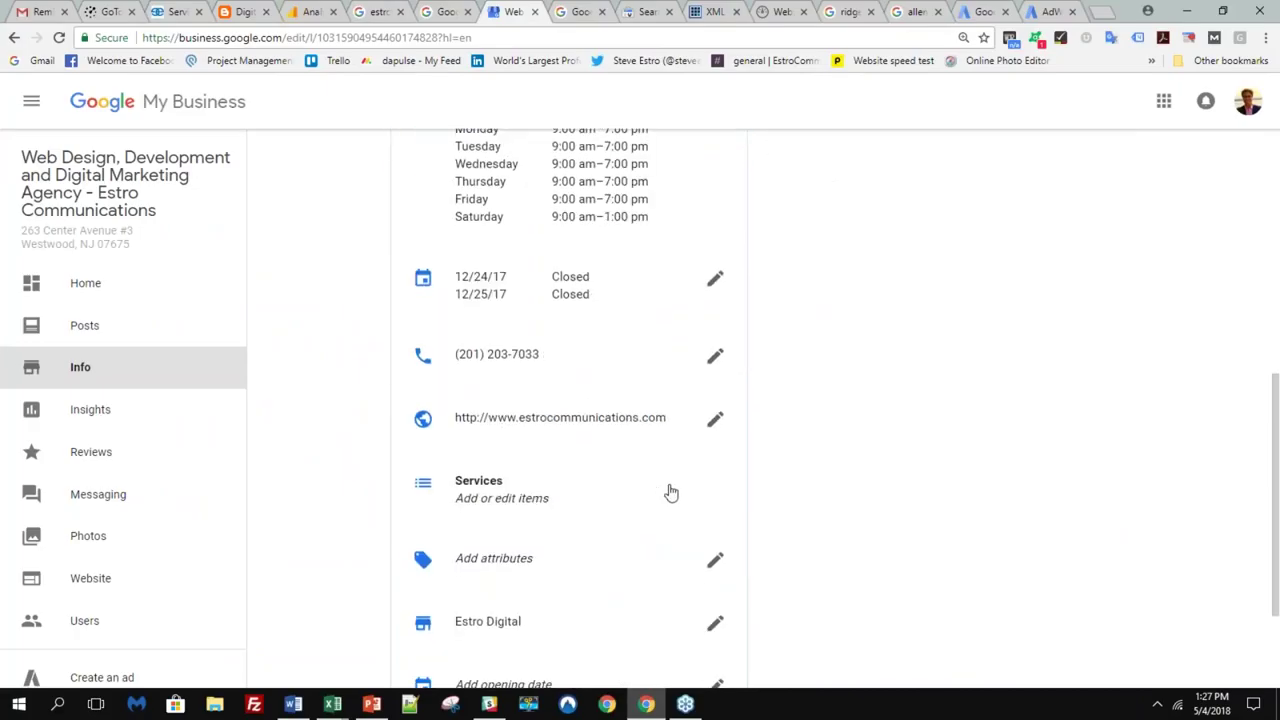
scroll(680, 500, "down", 2)
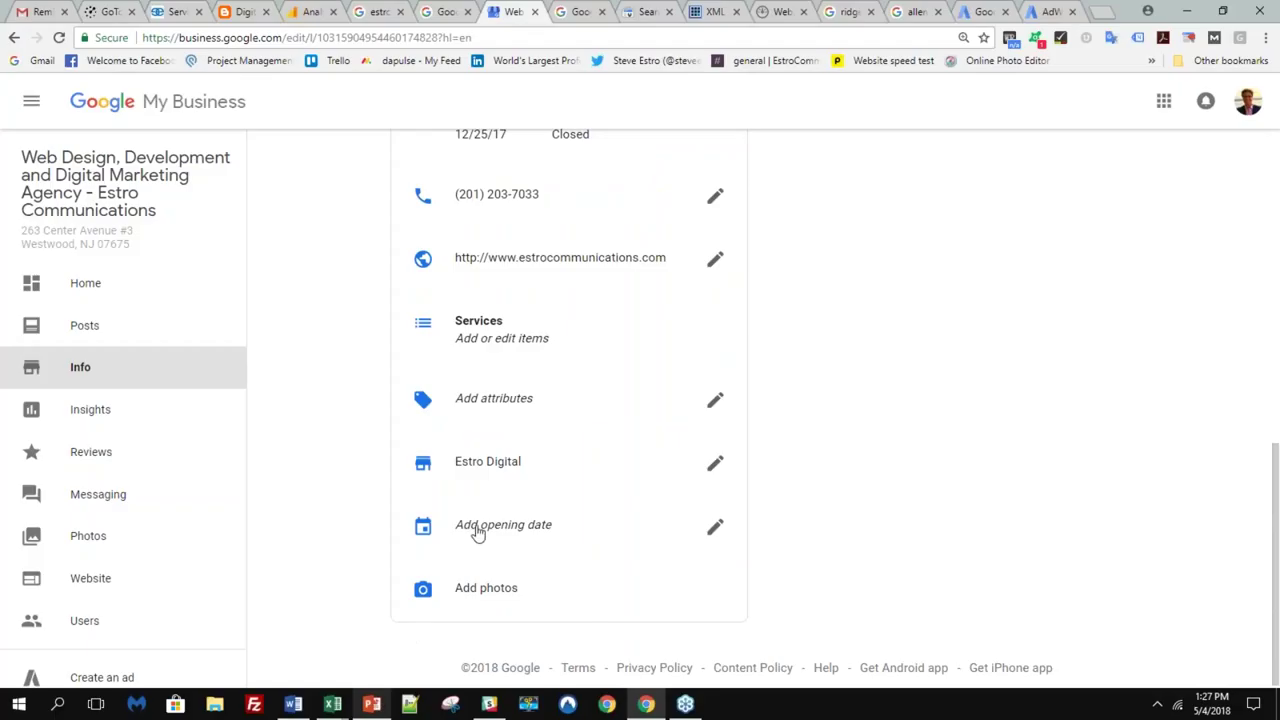
scroll(491, 509, "up", 1)
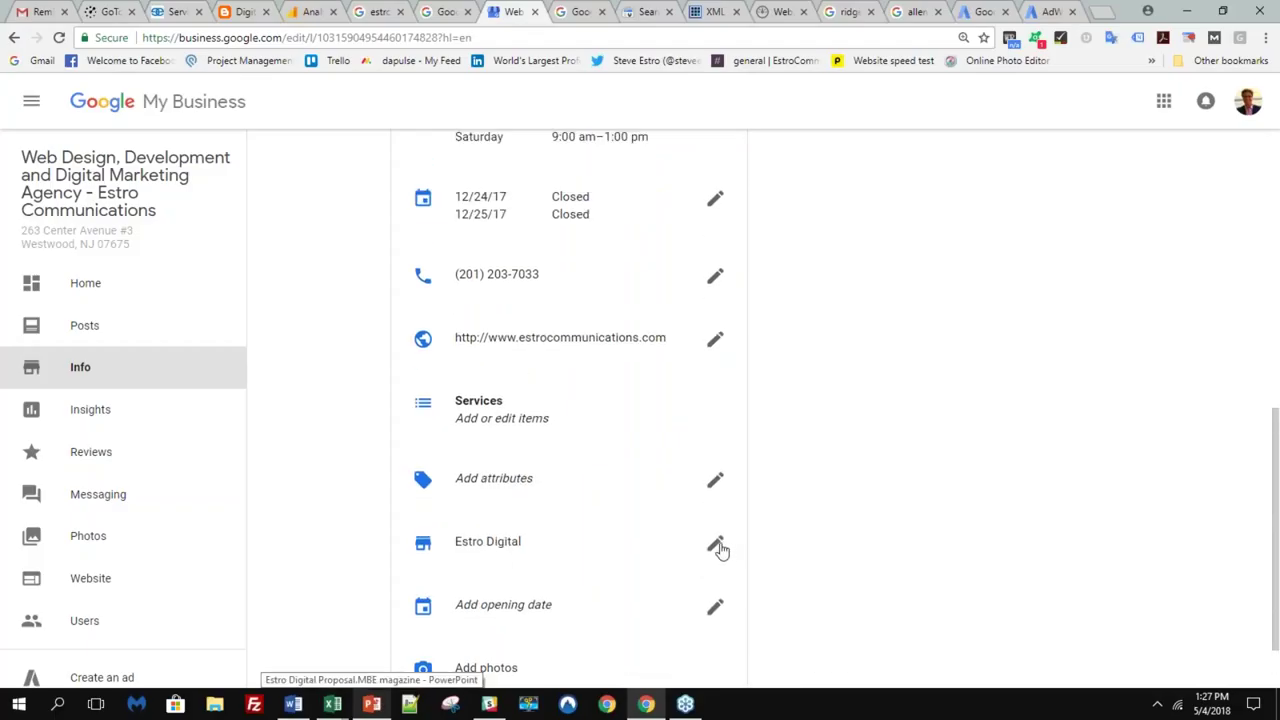
left_click(716, 546)
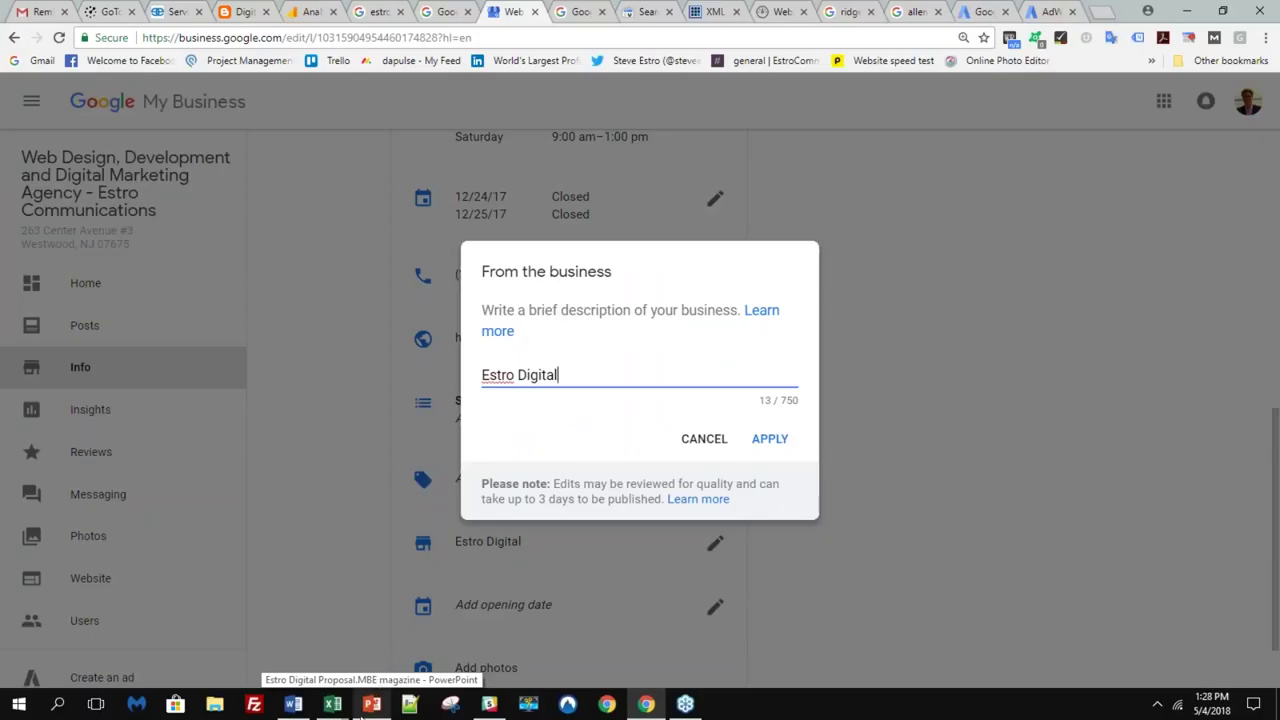
- Select the Who We Are paragraph on the PowerPoint About Us slide
left_click(371, 706)
scroll(368, 292, "up", 1)
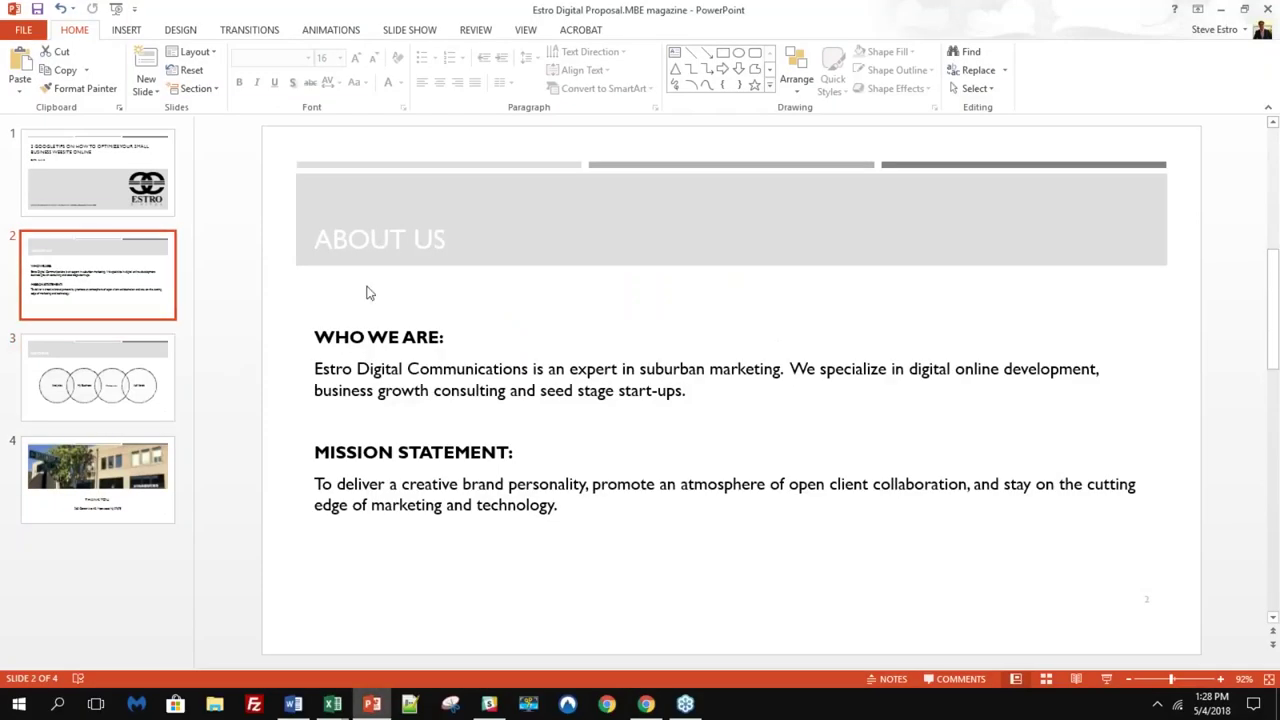
triple_click(704, 390)
key("ctrl+c")
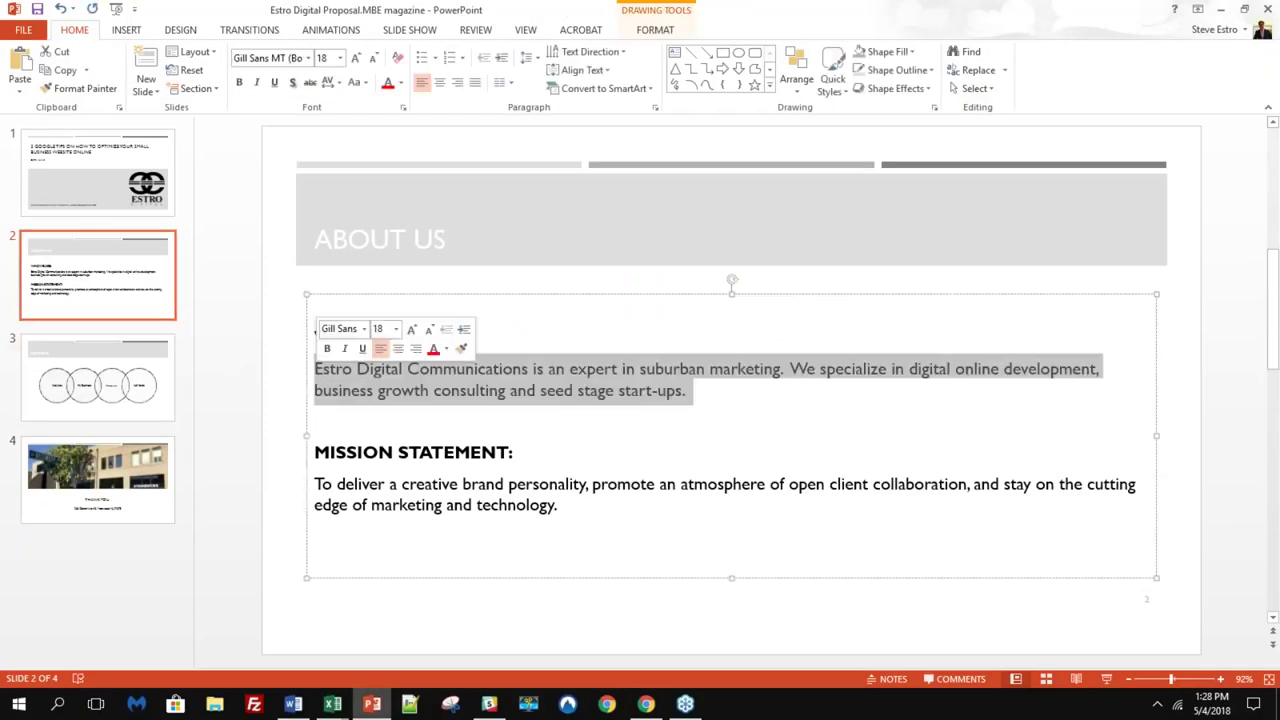
- Replace the 'Estro Digital' description with the pasted Who We Are paragraph and apply it
left_click(646, 704)
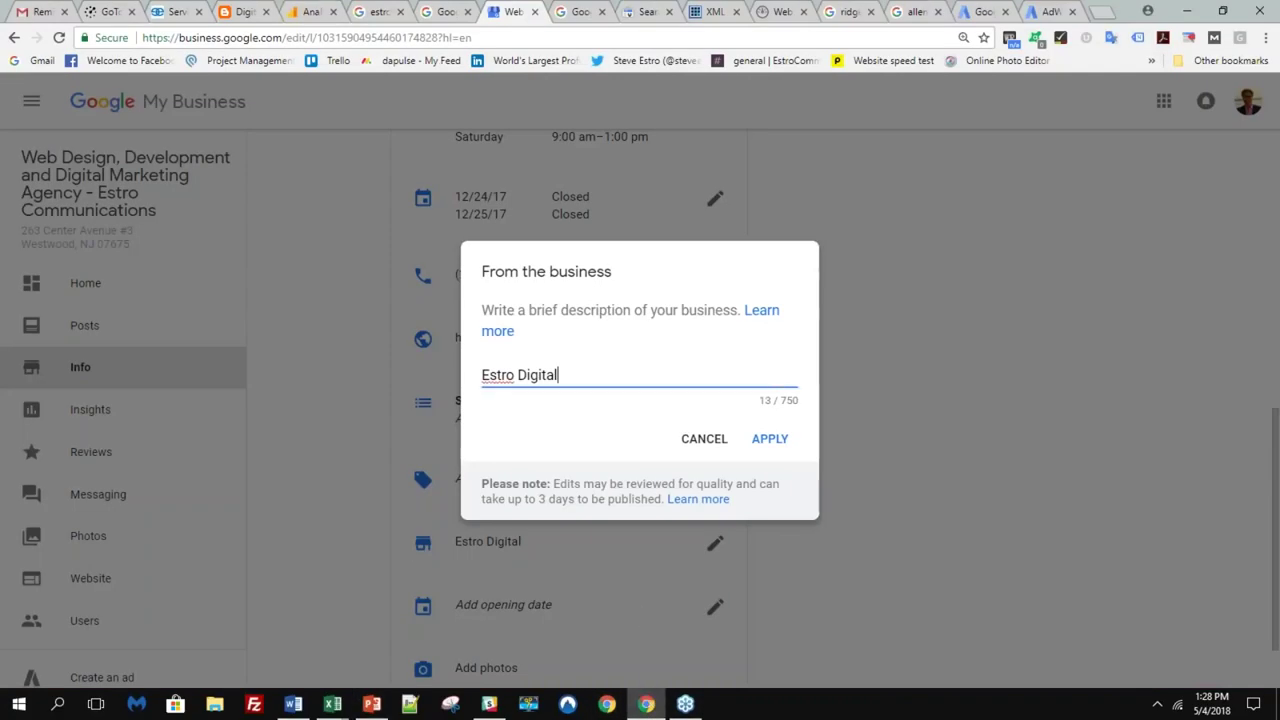
left_click(510, 366)
key("ctrl+a")
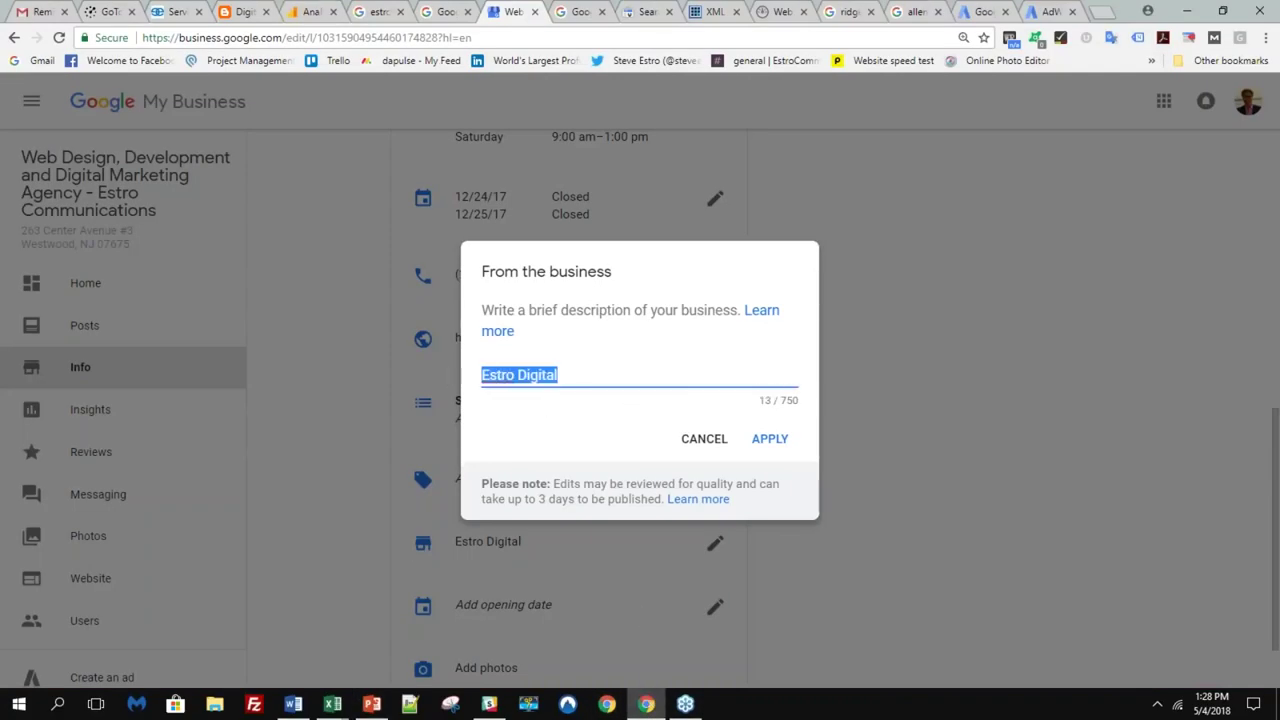
key("ctrl+v")
key("BackSpace")
key("BackSpace")
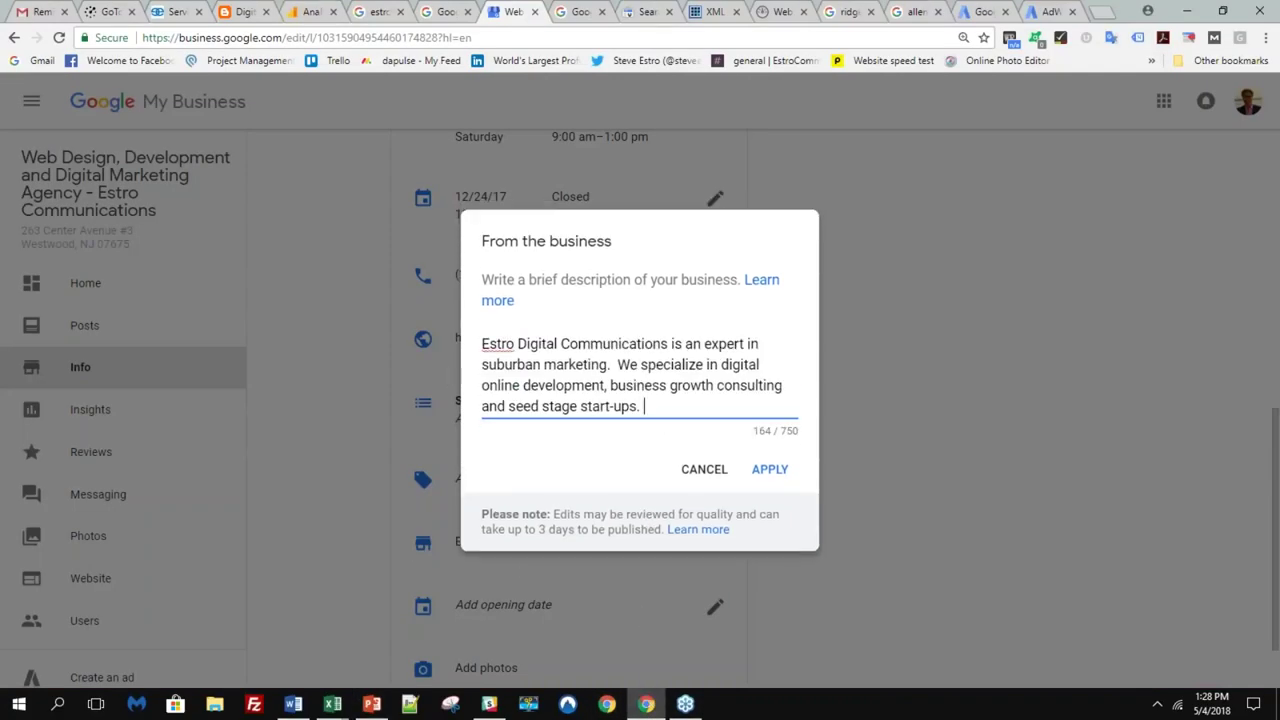
left_click(785, 472)
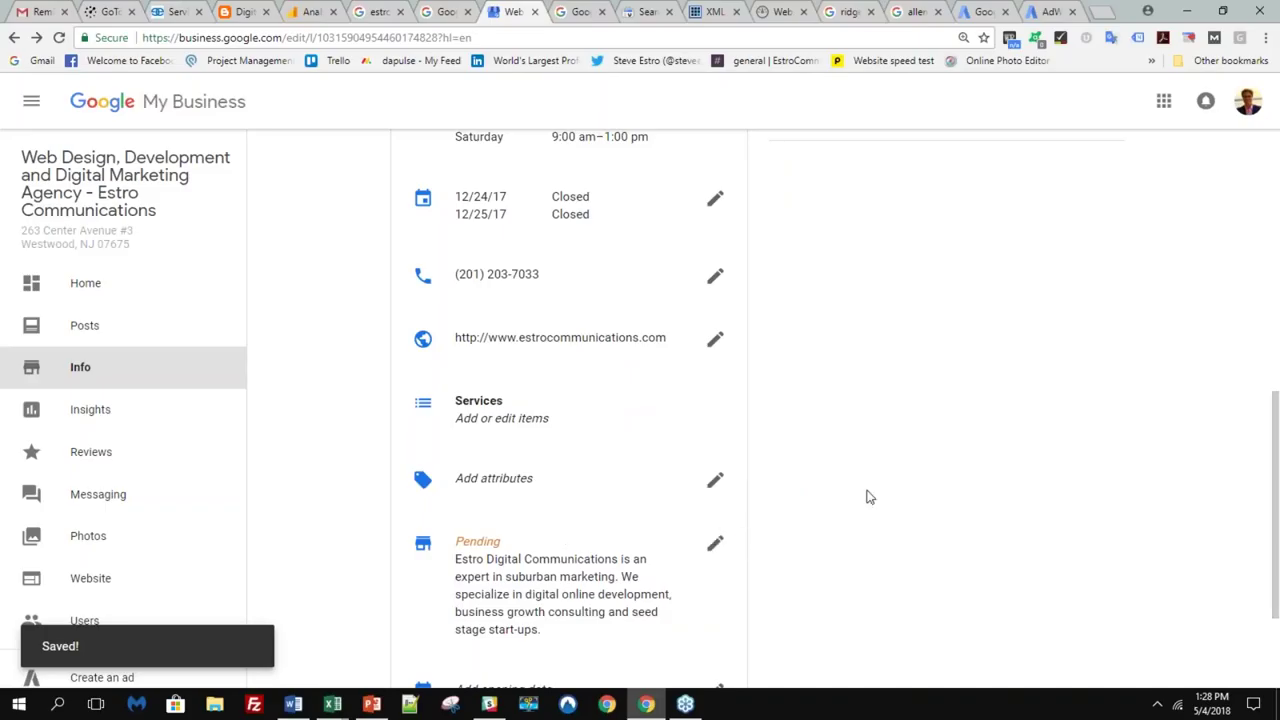
scroll(820, 475, "up", 2)
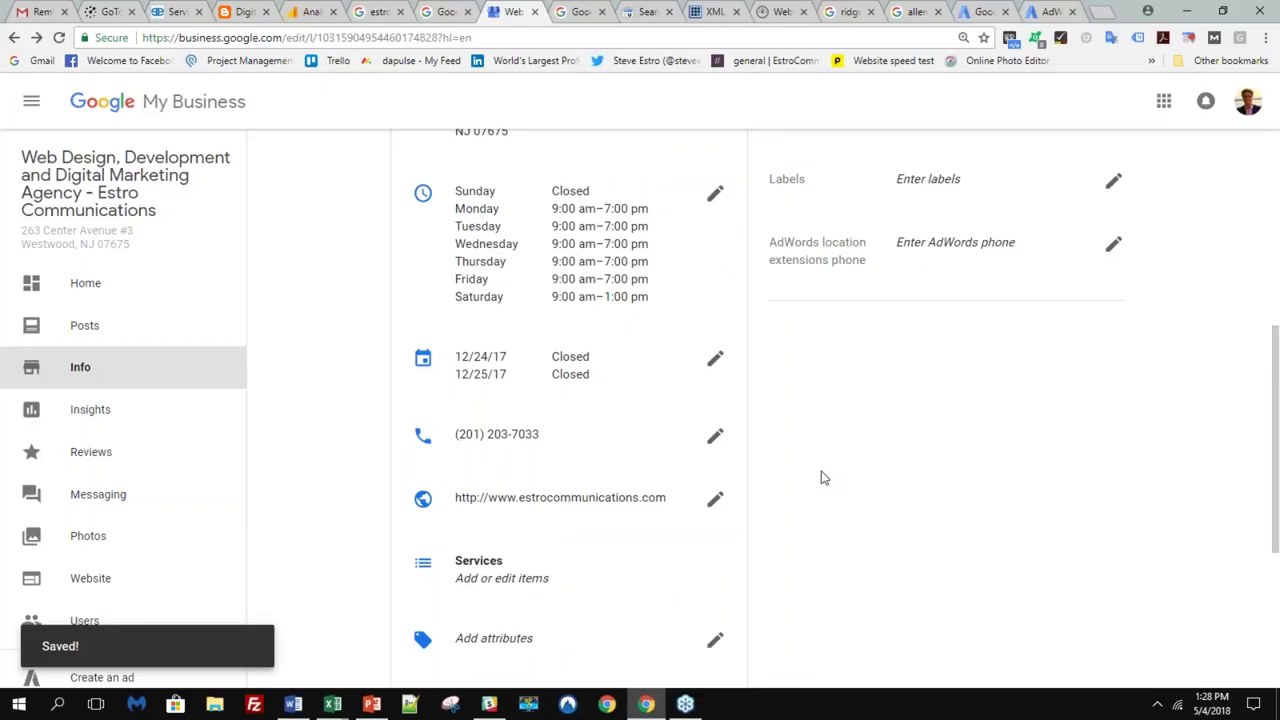
scroll(820, 477, "down", 3)
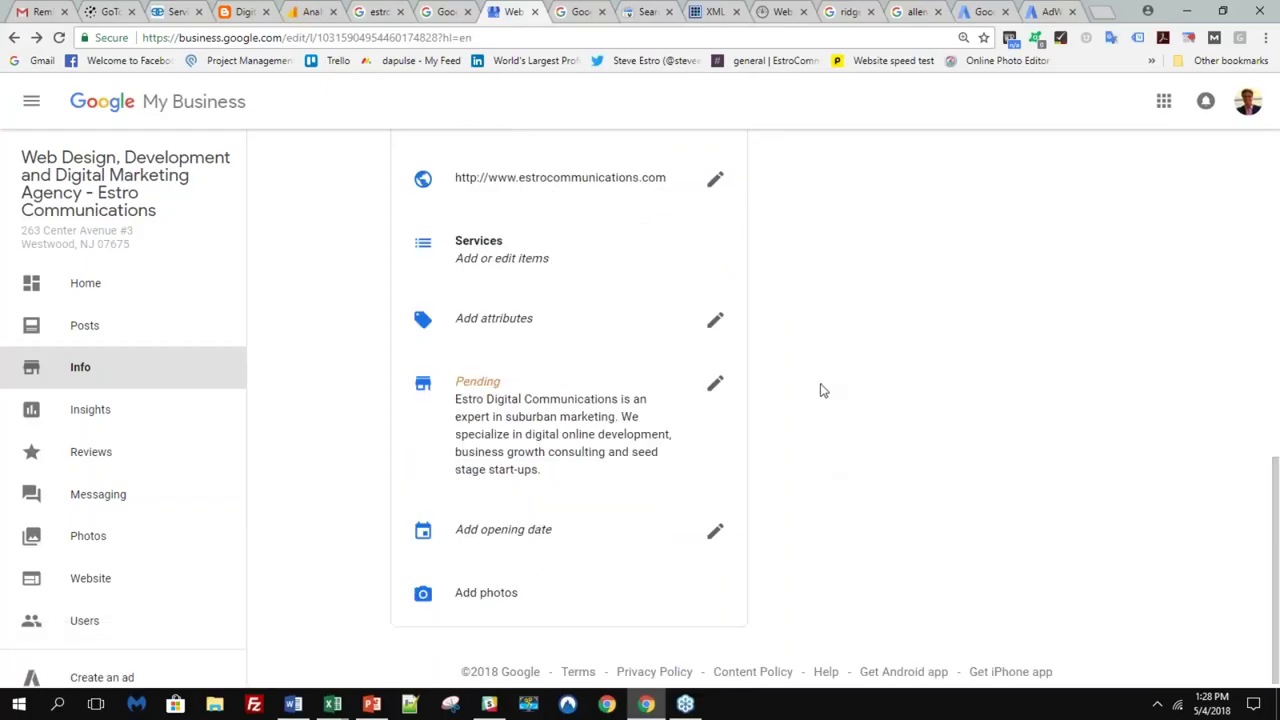
scroll(817, 390, "up", 6)
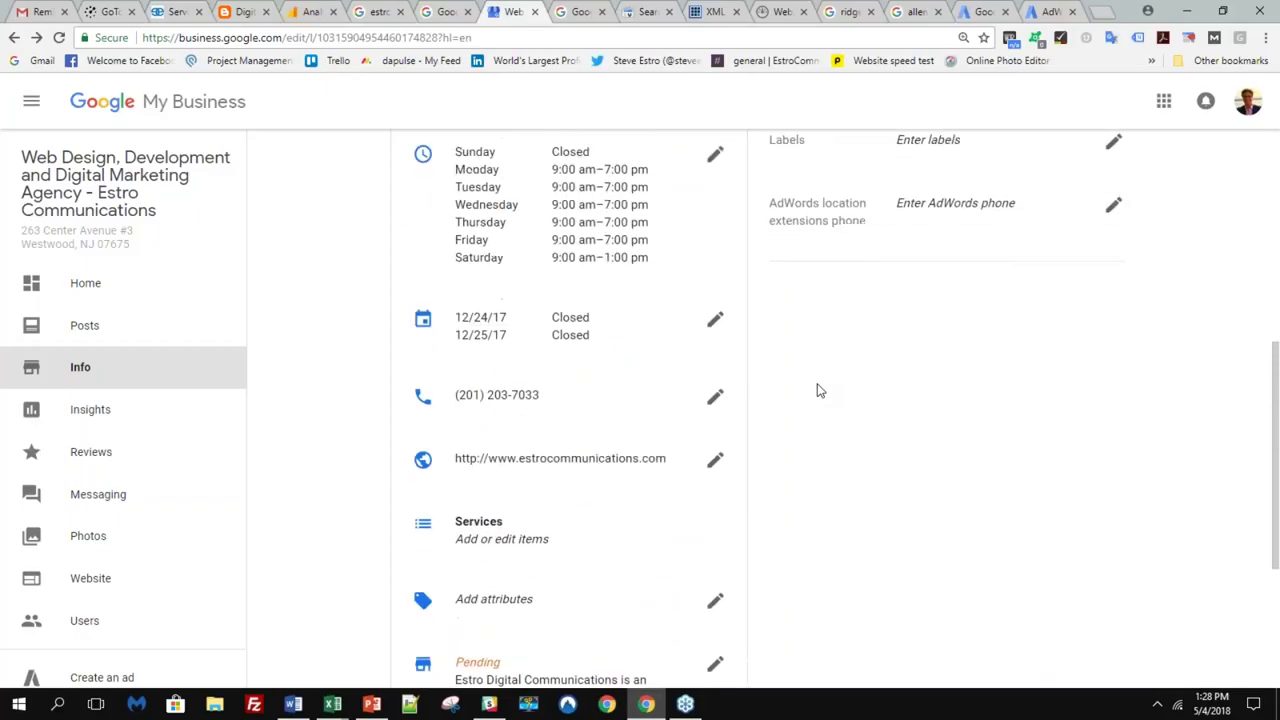
scroll(863, 380, "up", 2)
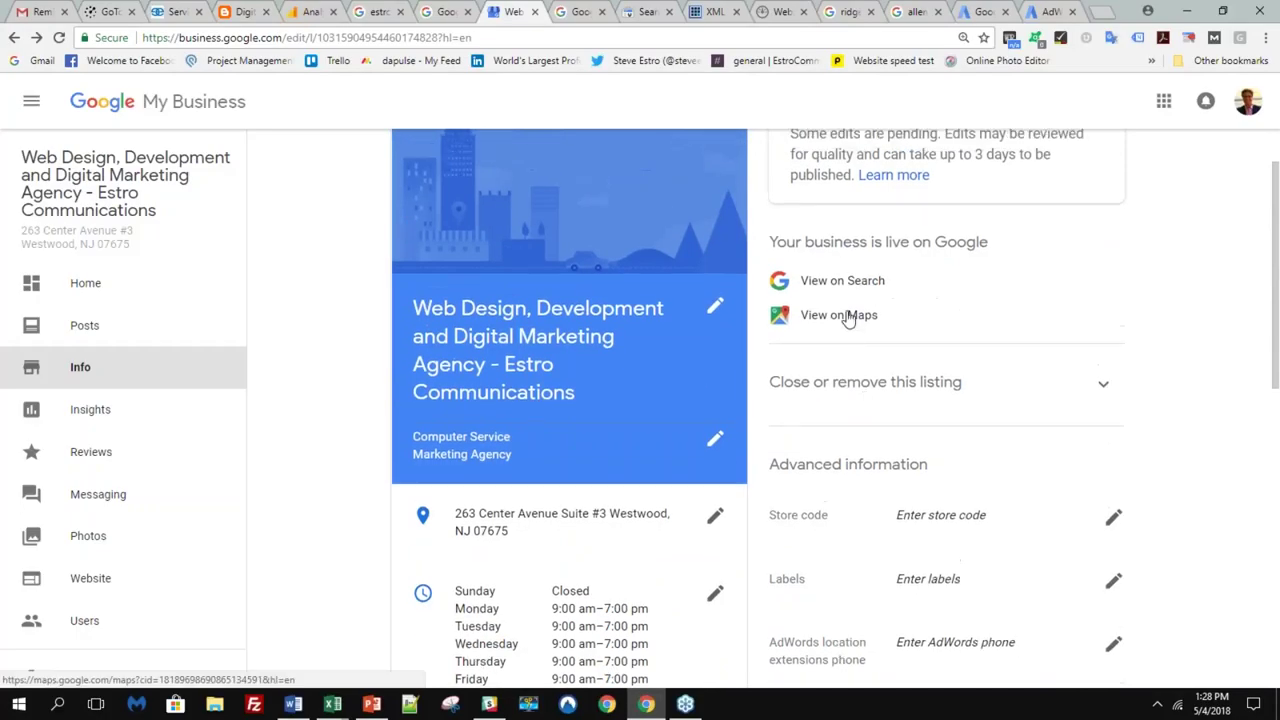
- View the agency's Westwood listing on Google Maps, then return to the Info page
left_click(838, 396)
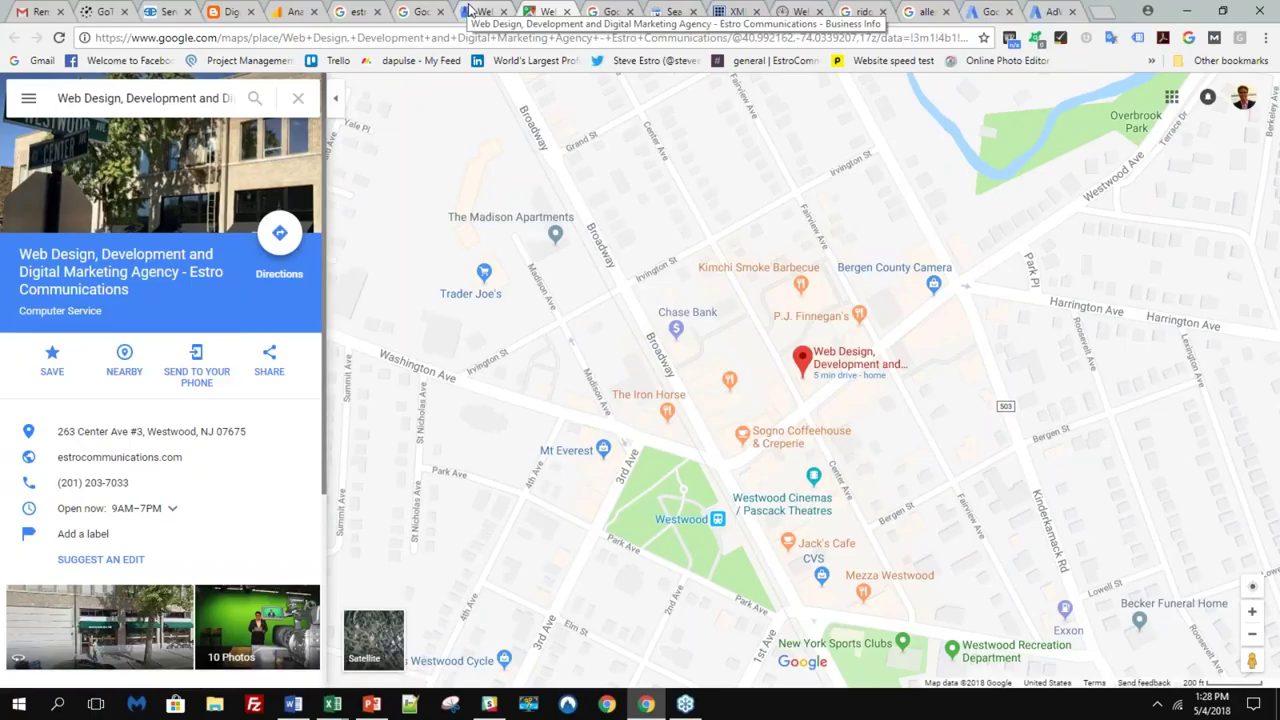
left_click(470, 11)
- Look over the Google Maps listing, then bring up the Google Webmasters home page
scroll(362, 476, "down", 2)
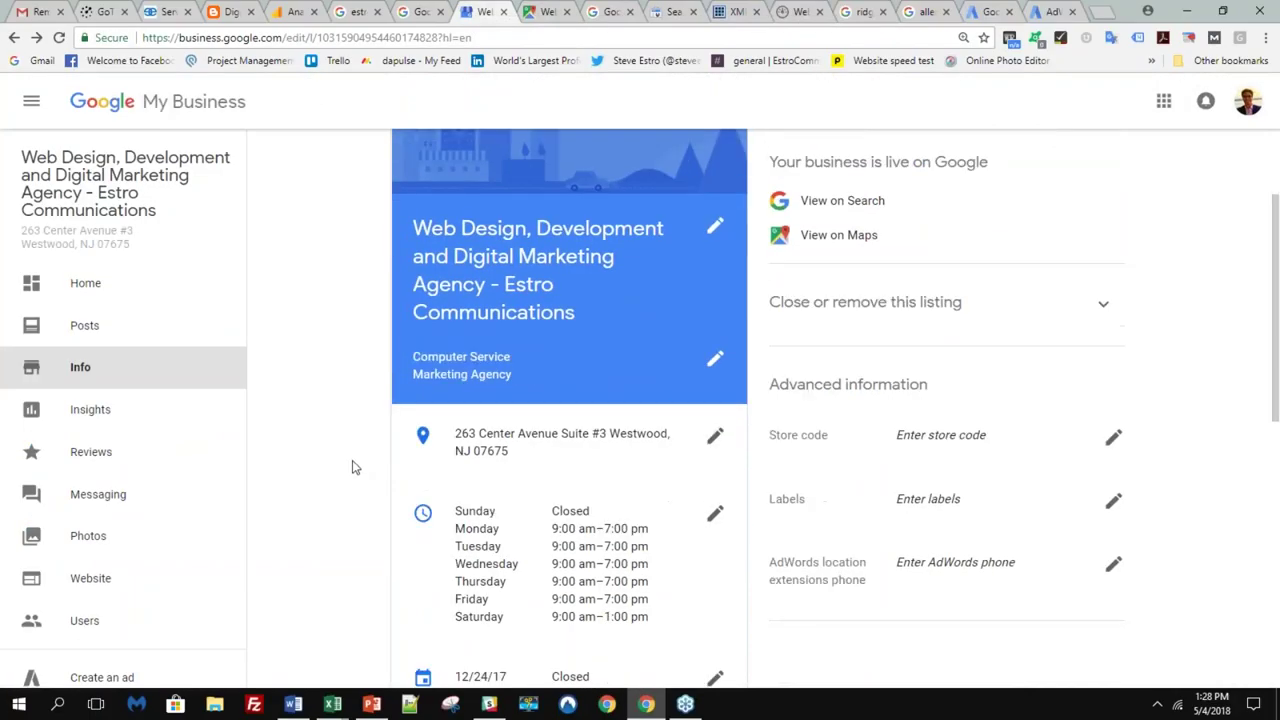
scroll(543, 374, "down", 1)
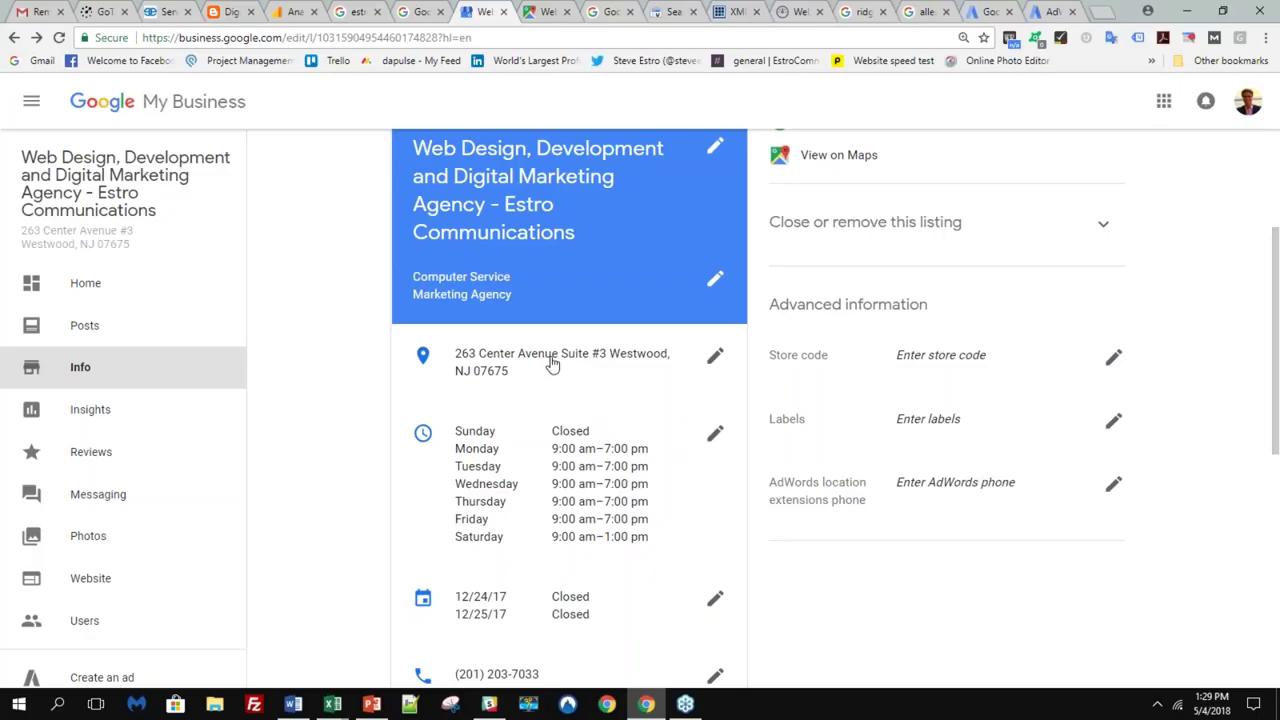
left_click(543, 11)
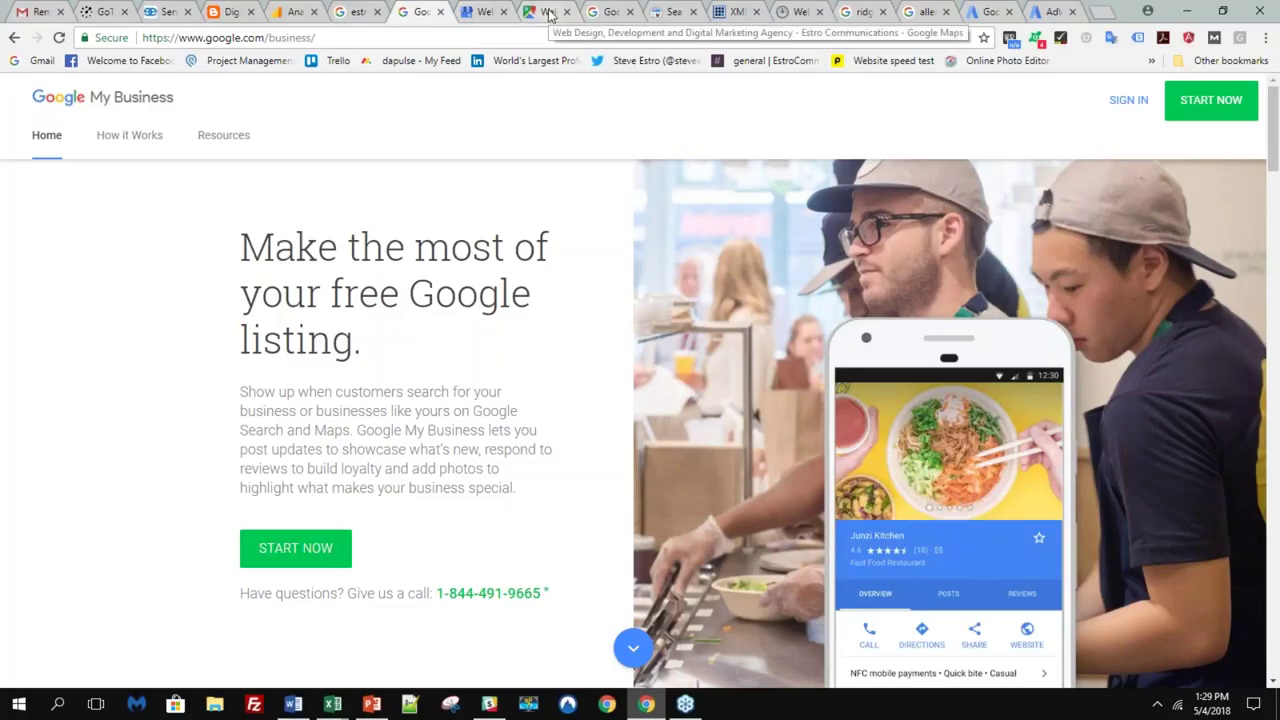
left_click(613, 11)
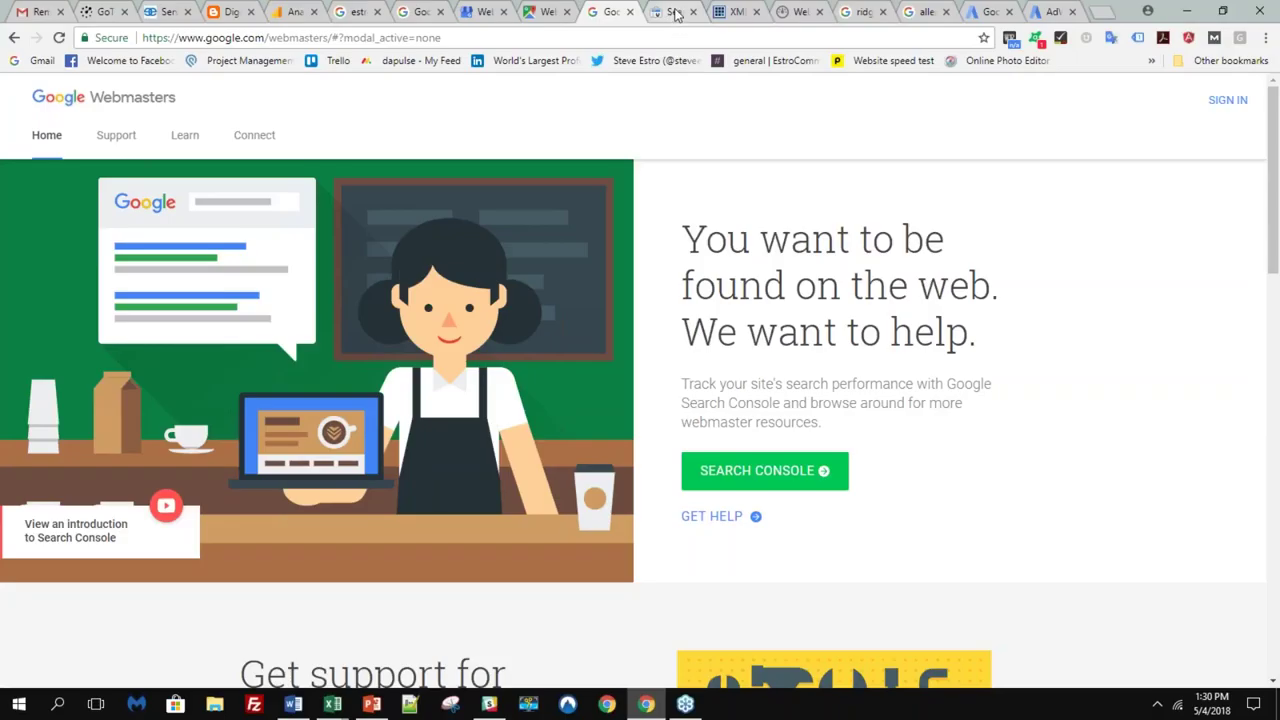
- Open Fetch as Google under Crawl for estrocommunications.com, showing the 3/28/18 desktop fetch
left_click(675, 13)
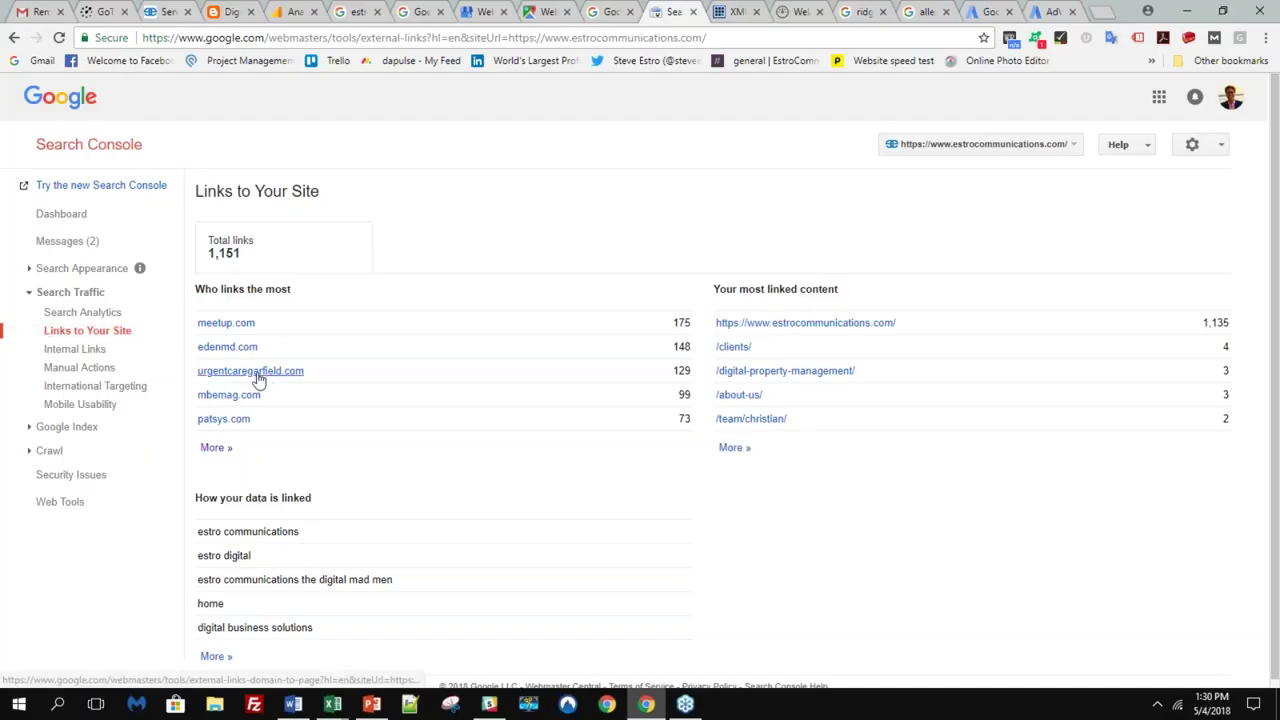
scroll(716, 432, "down", 1)
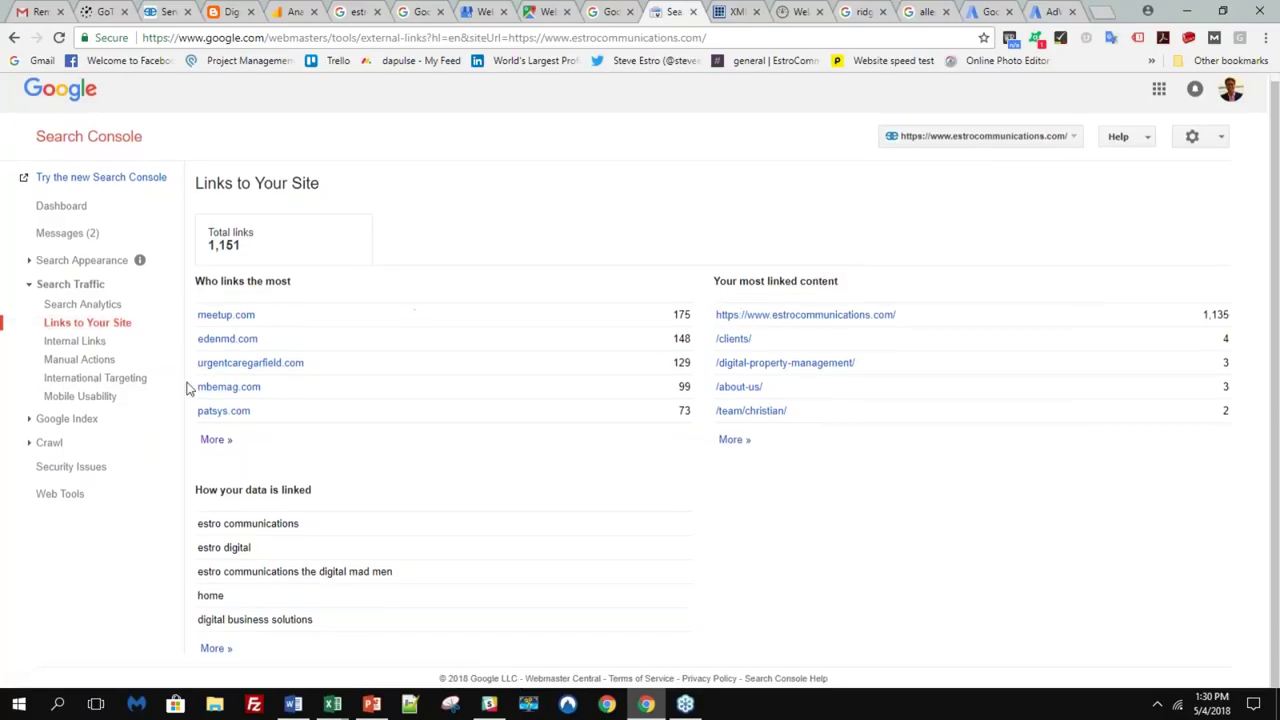
left_click(85, 420)
left_click(100, 497)
scroll(100, 505, "down", 1)
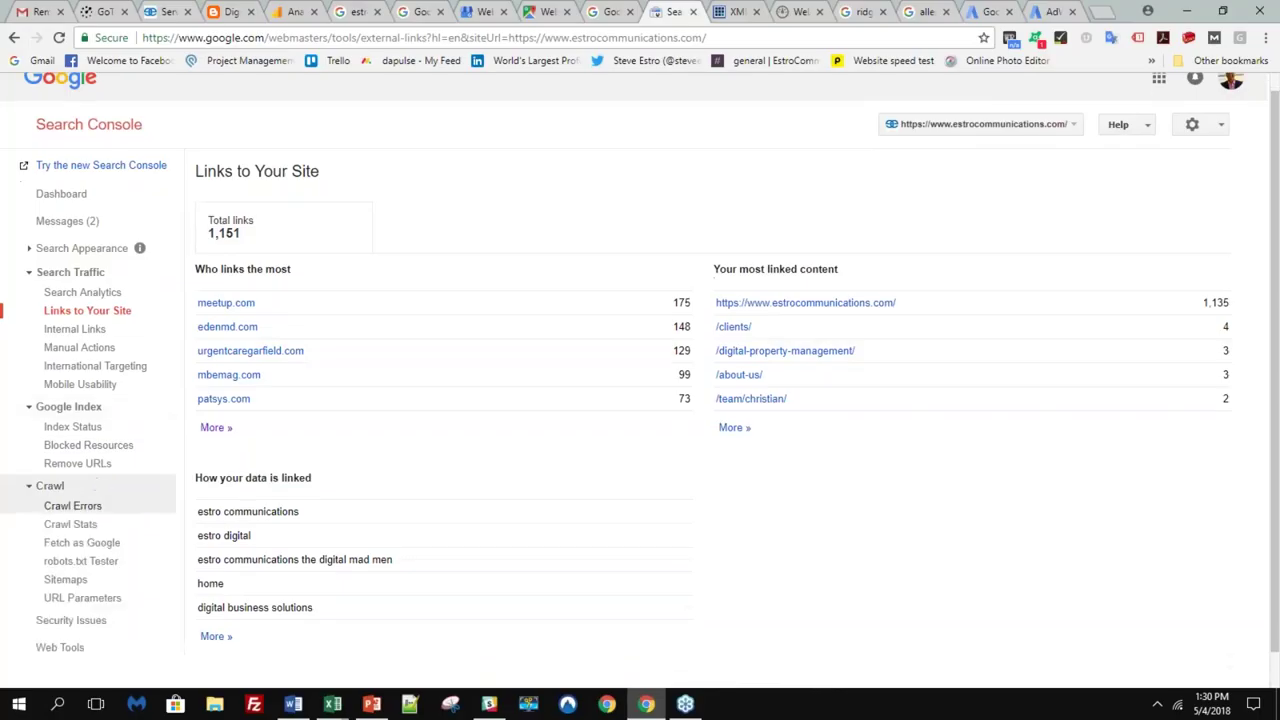
left_click(100, 505)
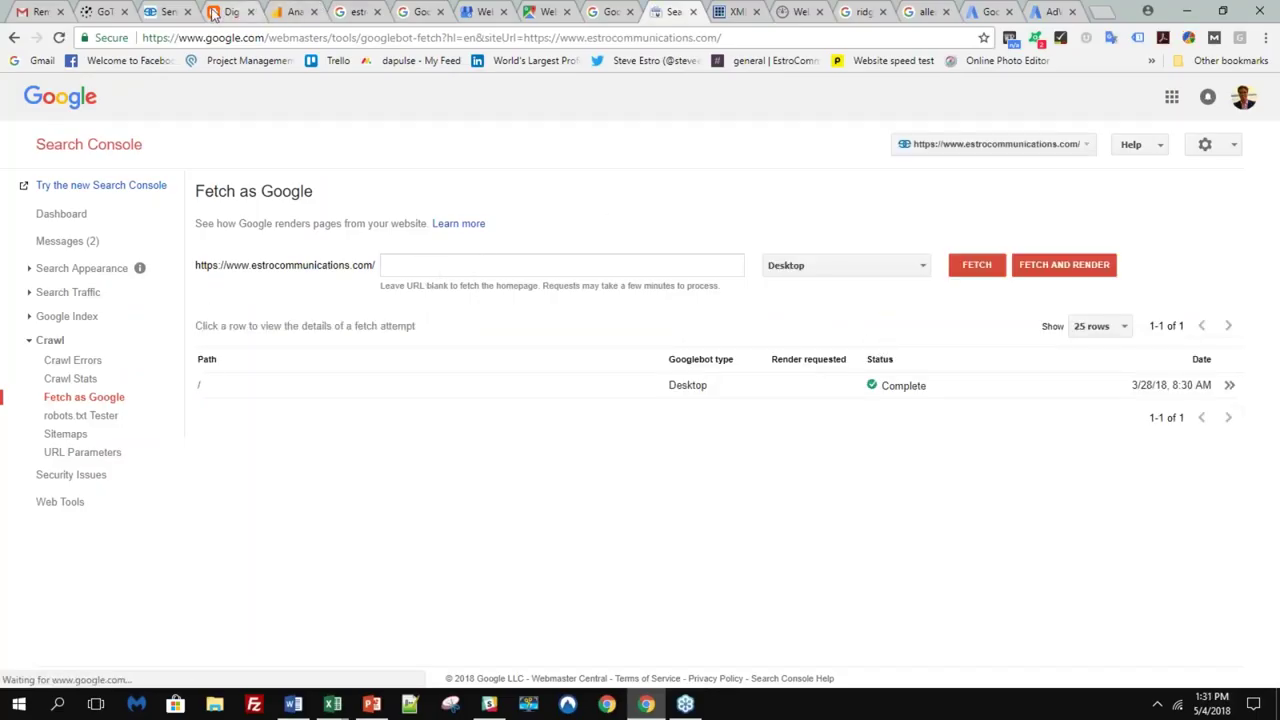
- Glance at the company's services page and homepage, then return to the Fetch as Google report
left_click(162, 11)
scroll(665, 367, "up", 20)
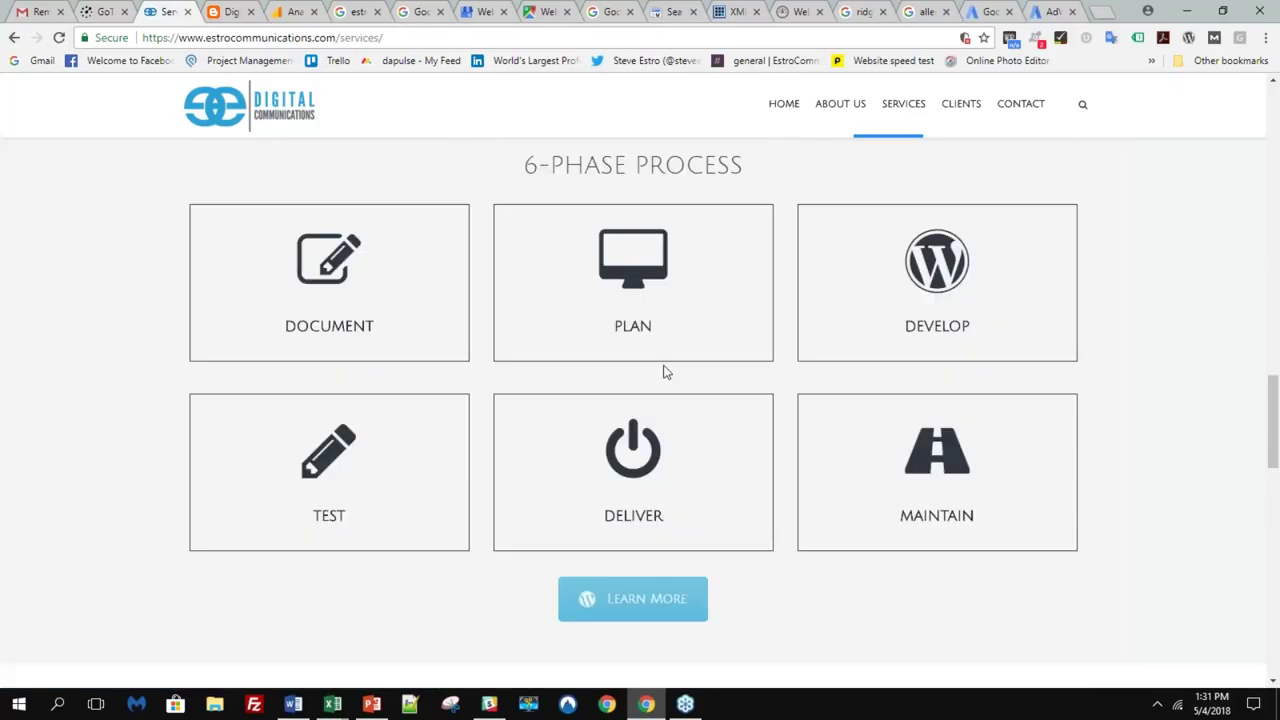
scroll(631, 200, "up", 3)
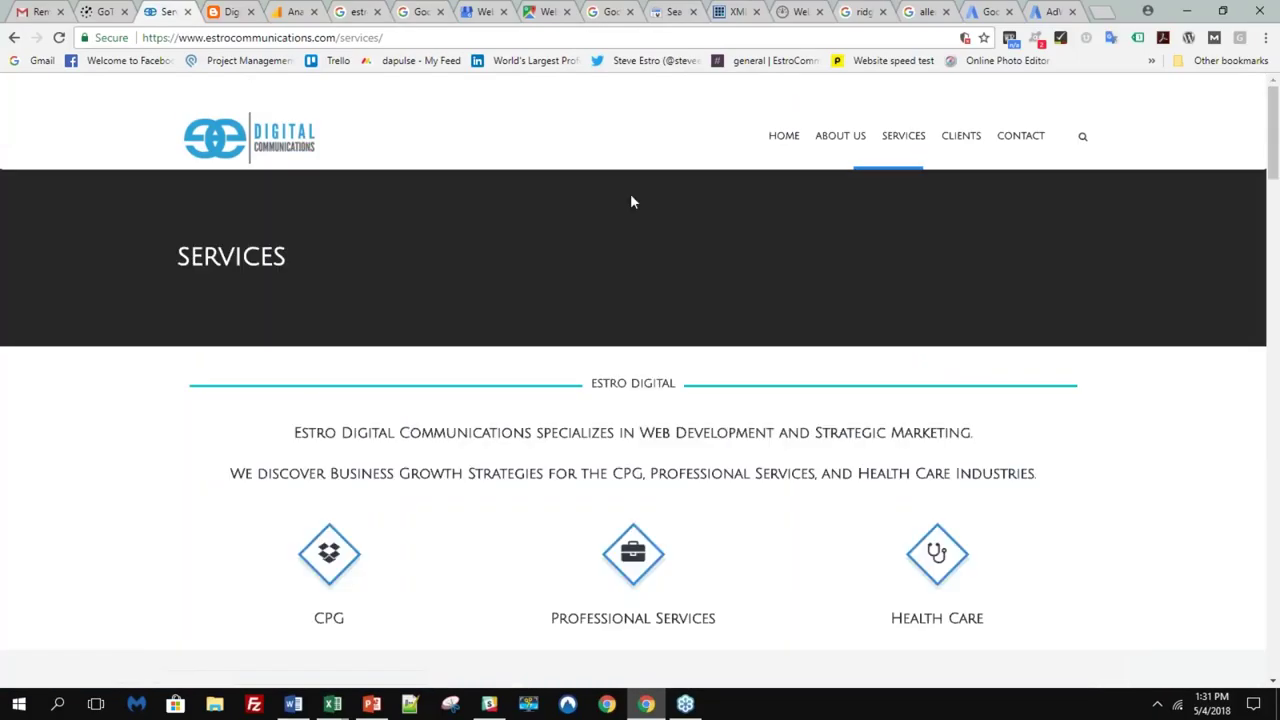
left_click(240, 131)
left_click(672, 11)
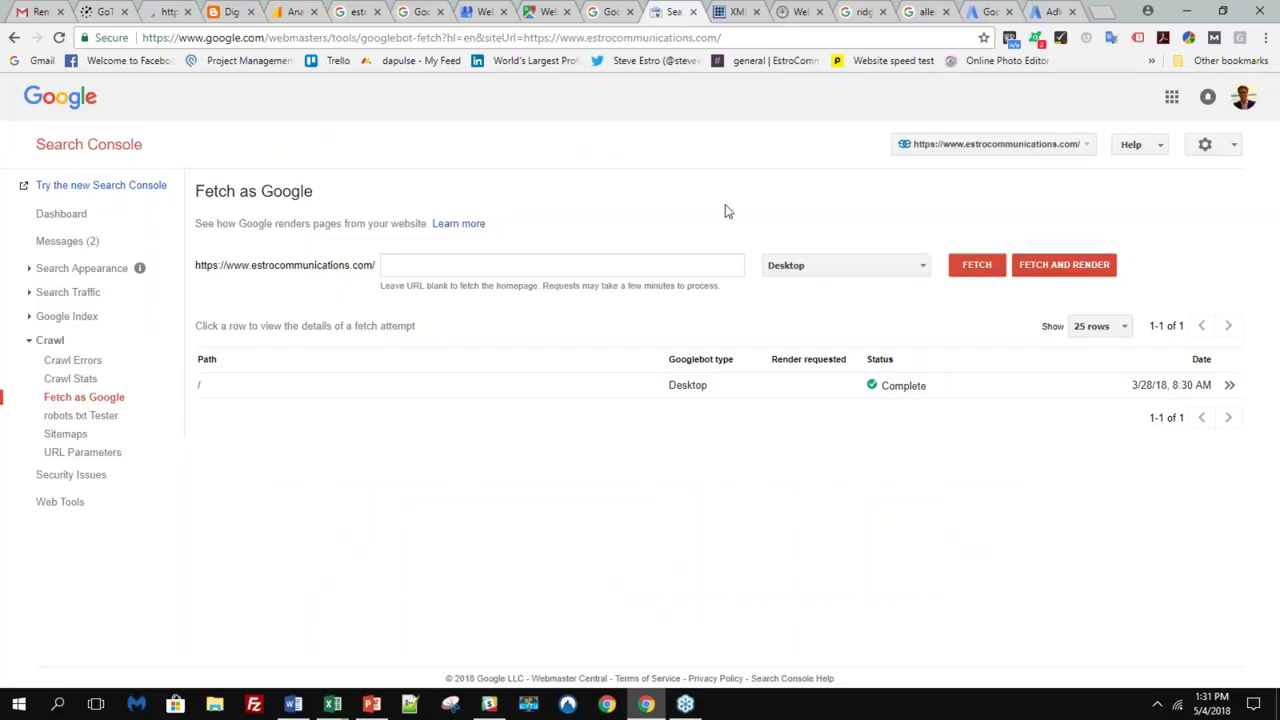
- Open the completed homepage fetch's details and scroll into its downloaded HTTP response
left_click(1229, 386)
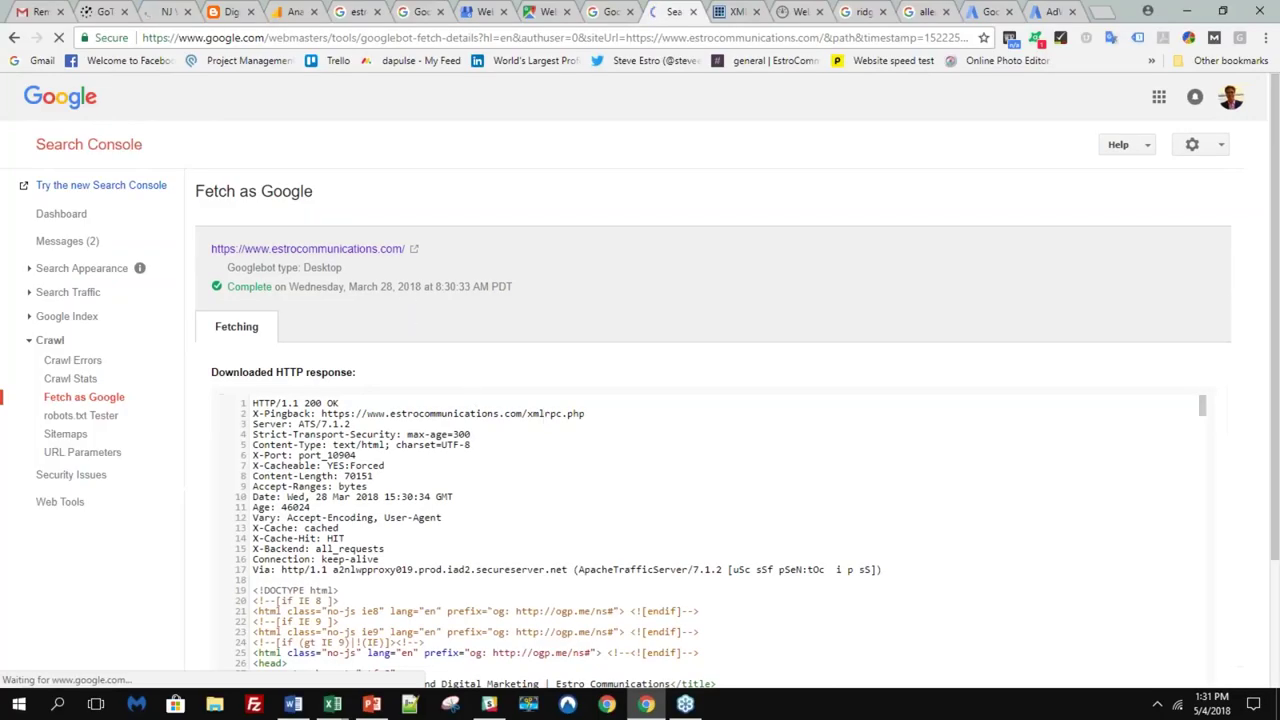
scroll(757, 474, "down", 2)
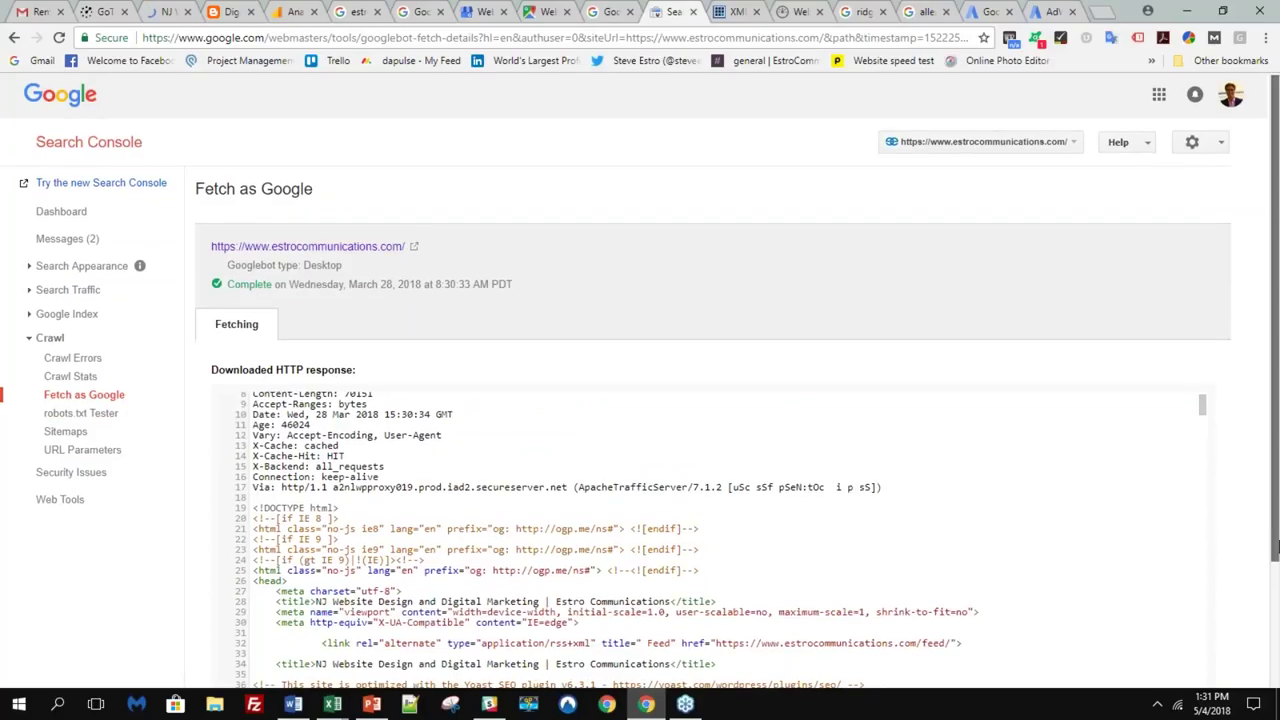
left_click_drag(1277, 537, 1277, 565)
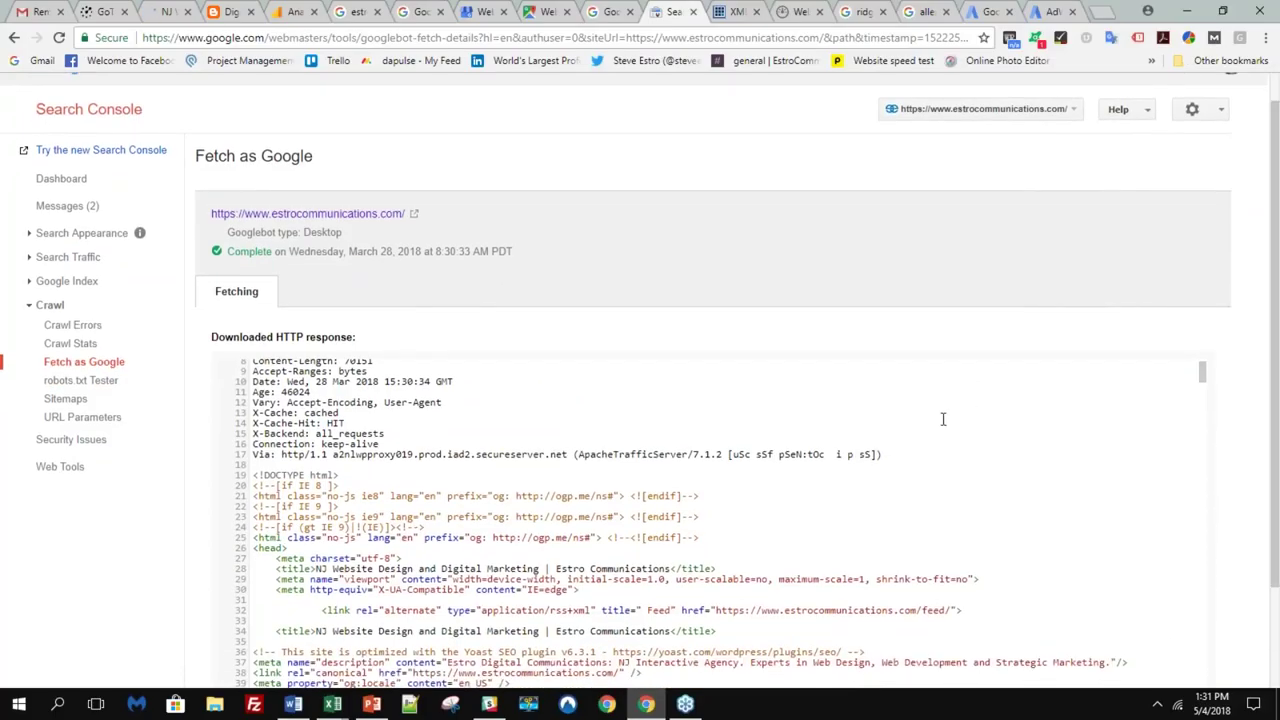
scroll(942, 419, "down", 3)
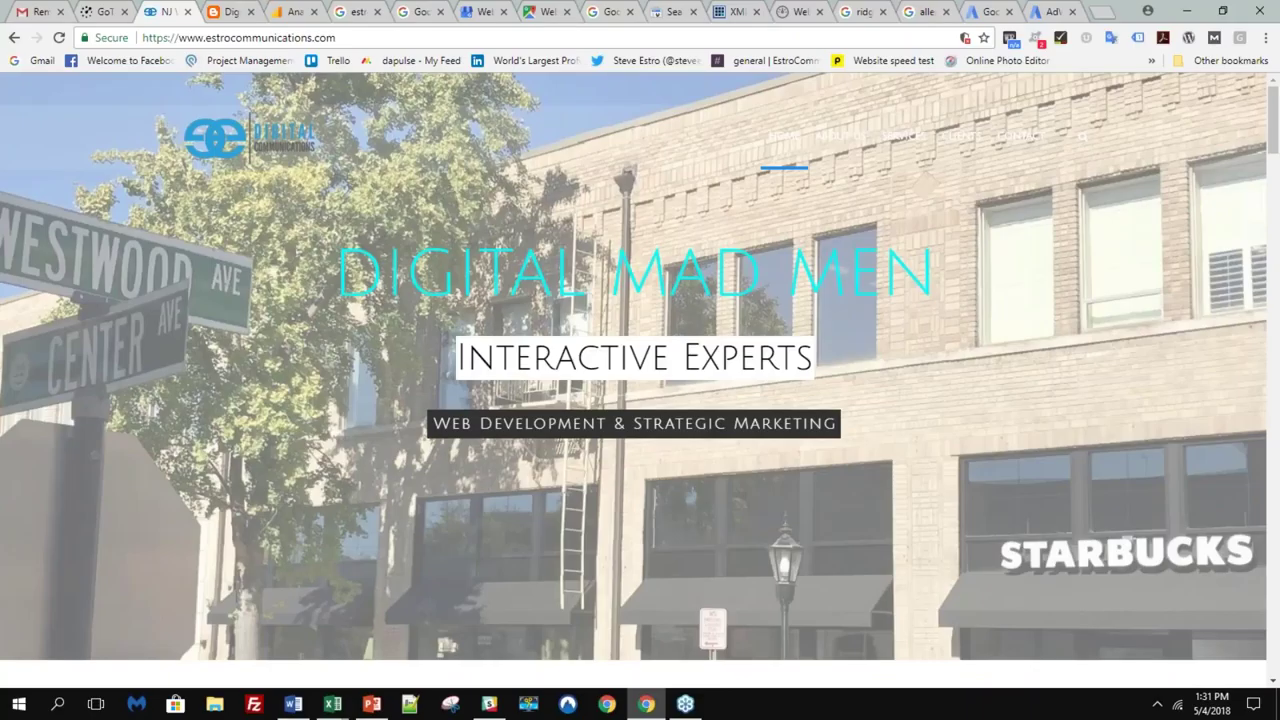
- Scroll through the homepage's downloaded HTTP response and HTML source, fetched in 0.077 seconds
left_click(672, 11)
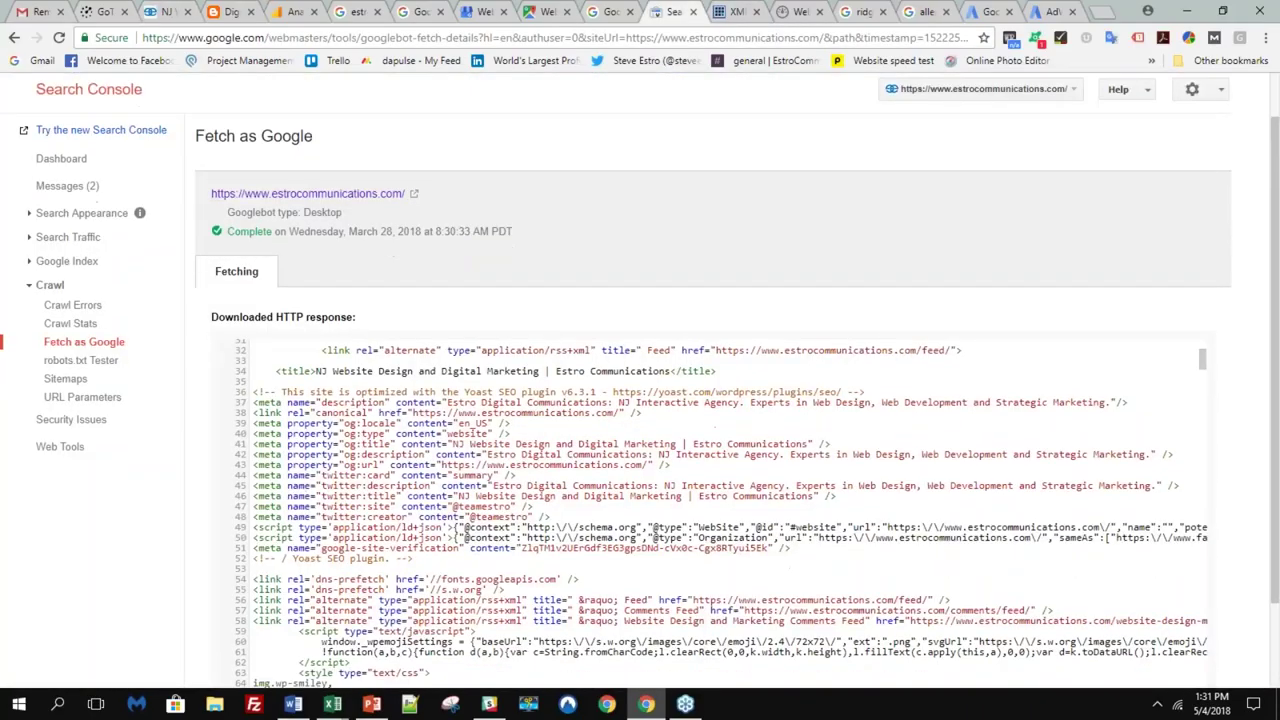
scroll(588, 435, "down", 3)
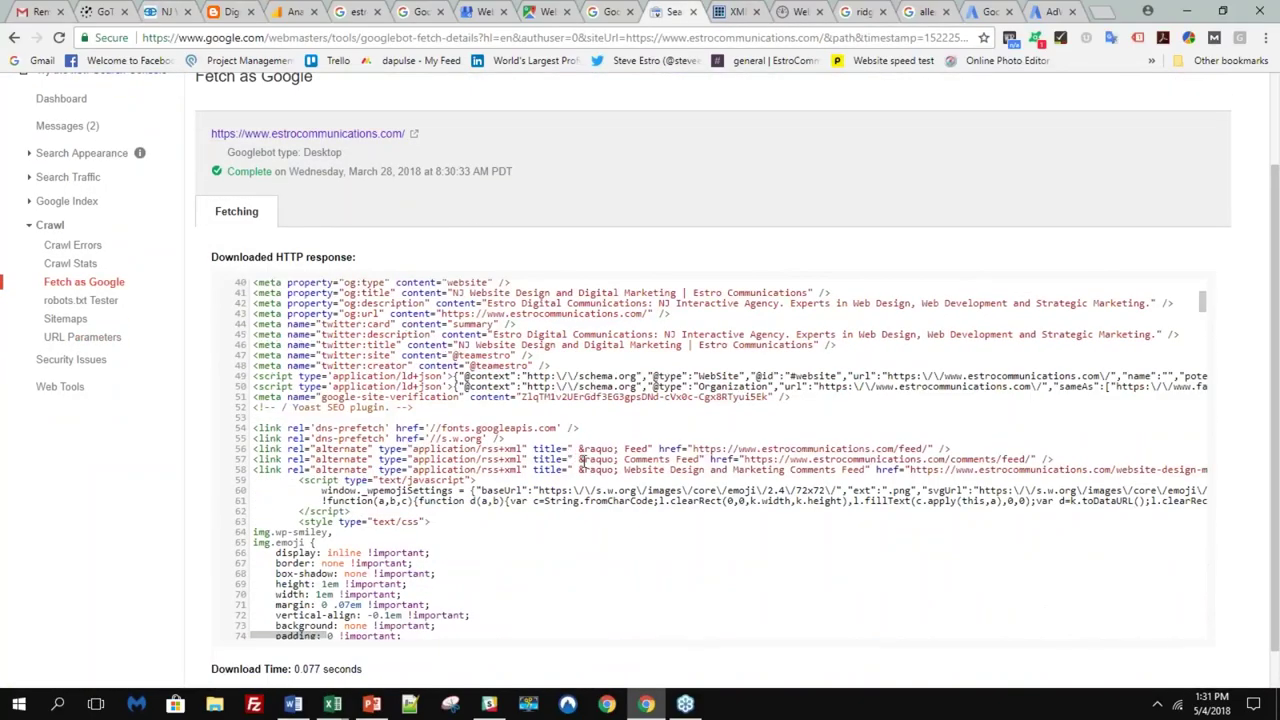
scroll(575, 464, "up", 2)
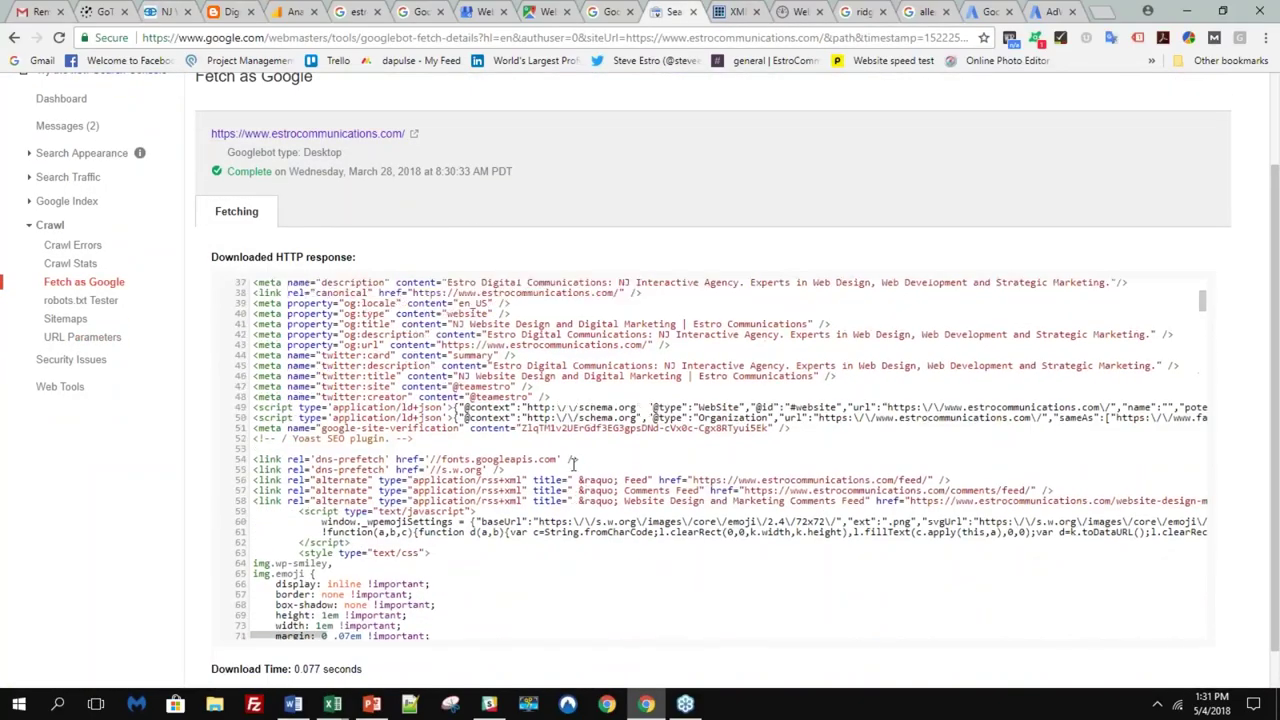
scroll(573, 466, "up", 3)
scroll(573, 463, "up", 4)
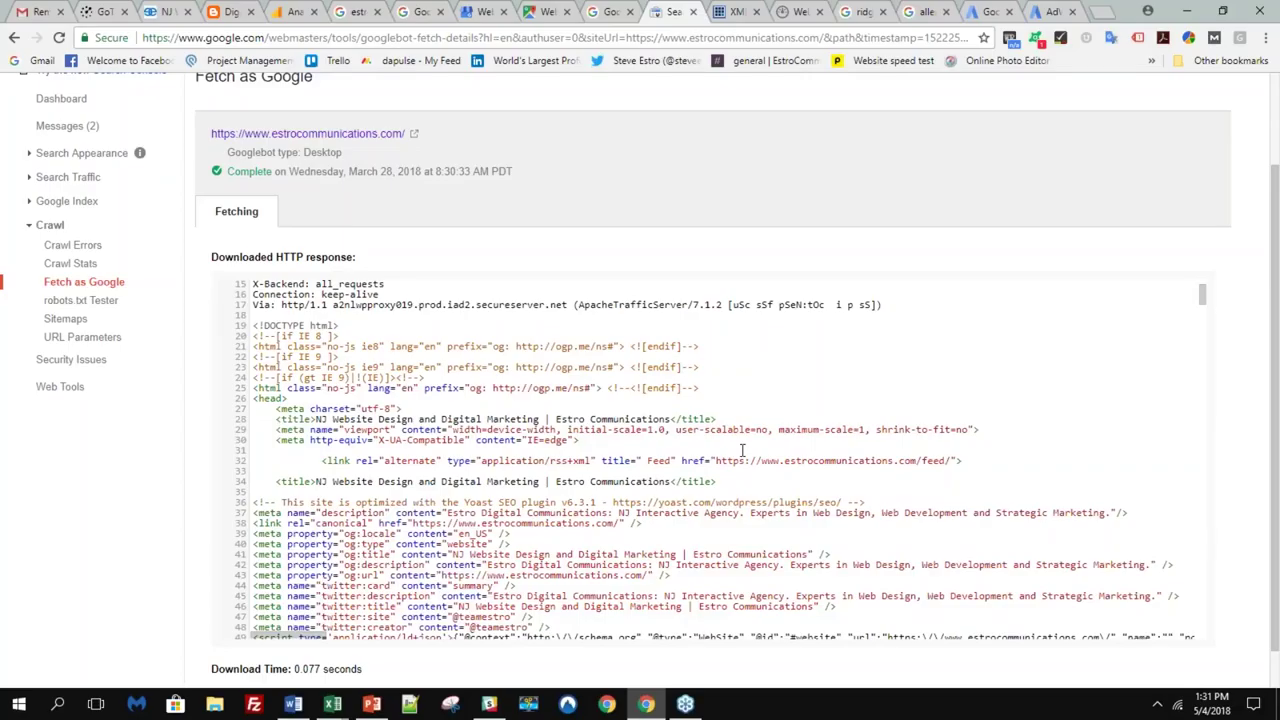
scroll(743, 449, "up", 2)
scroll(700, 452, "down", 2)
scroll(619, 451, "down", 2)
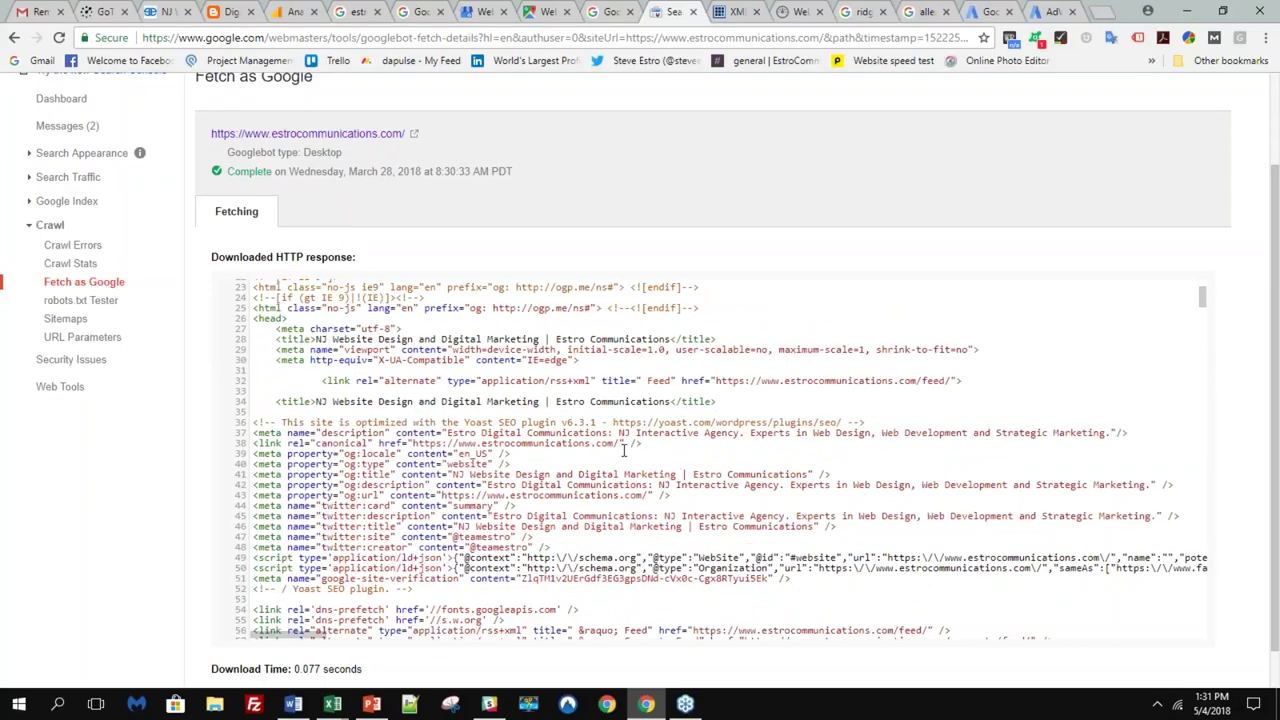
scroll(624, 451, "up", 4)
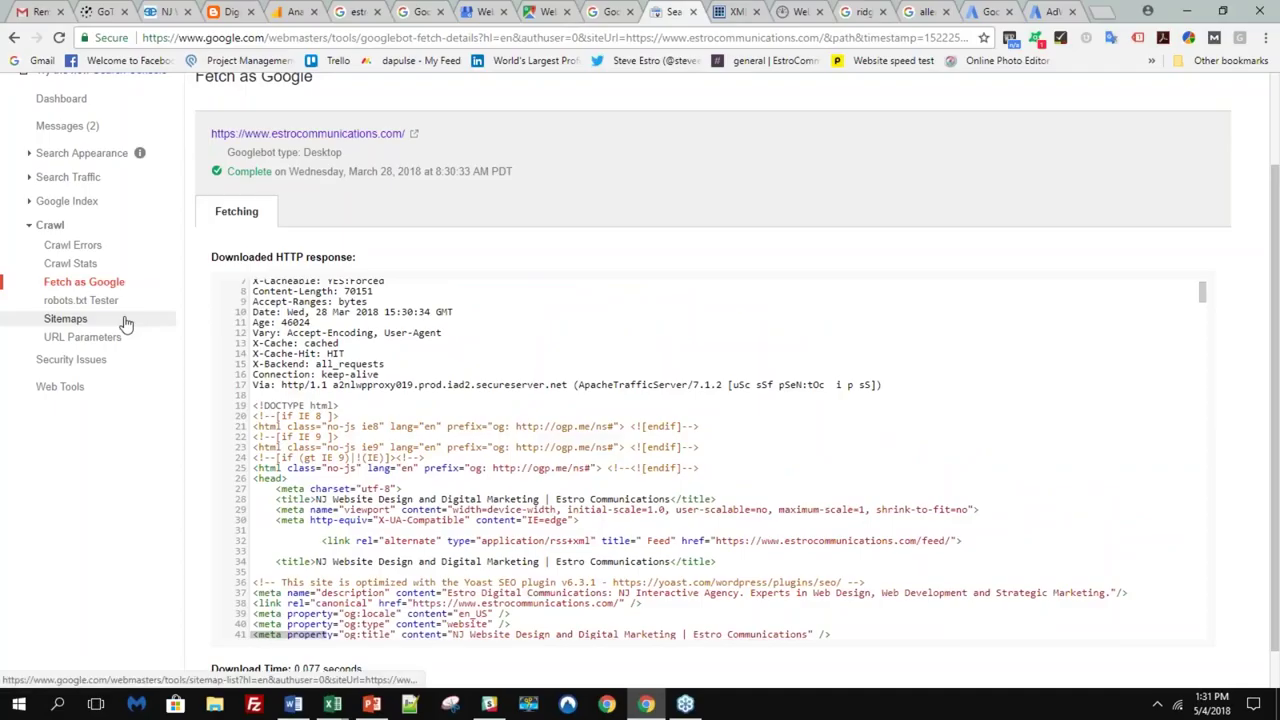
- Open the empty Sitemaps report, copy the sitemap_index.xml address, and bring up Add/Test Sitemap
left_click(160, 318)
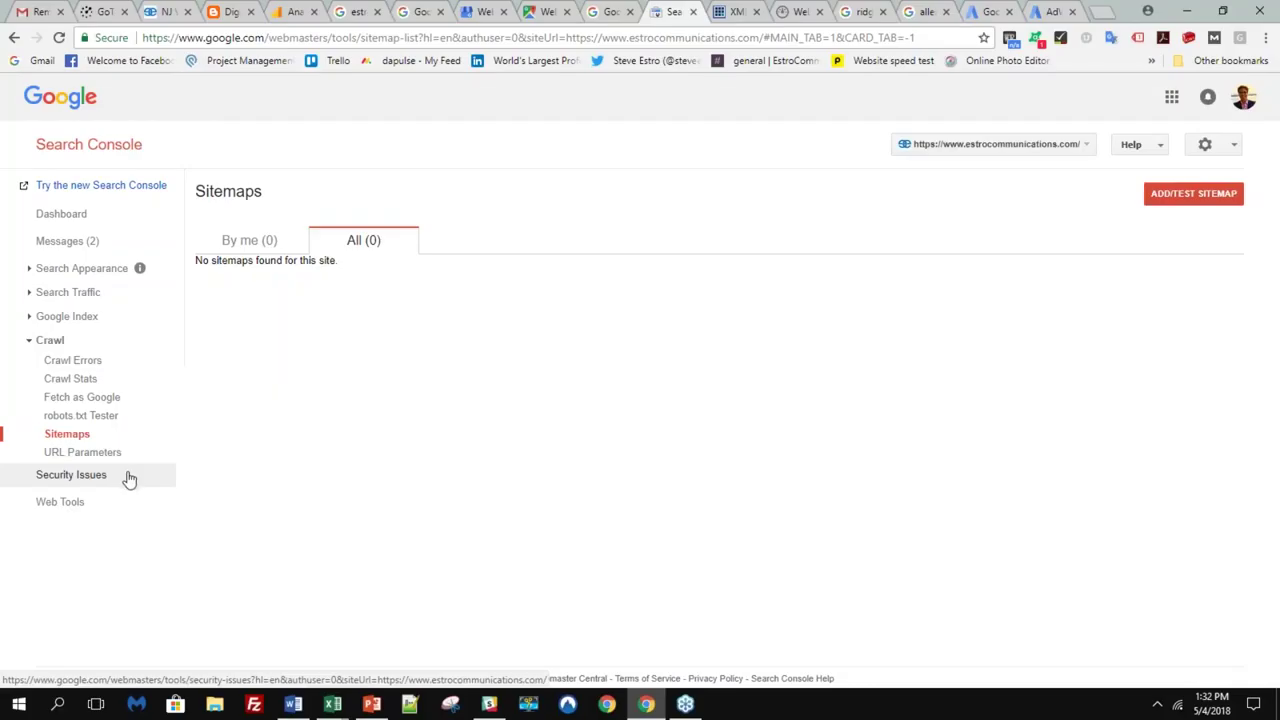
left_click(730, 12)
left_click(660, 34)
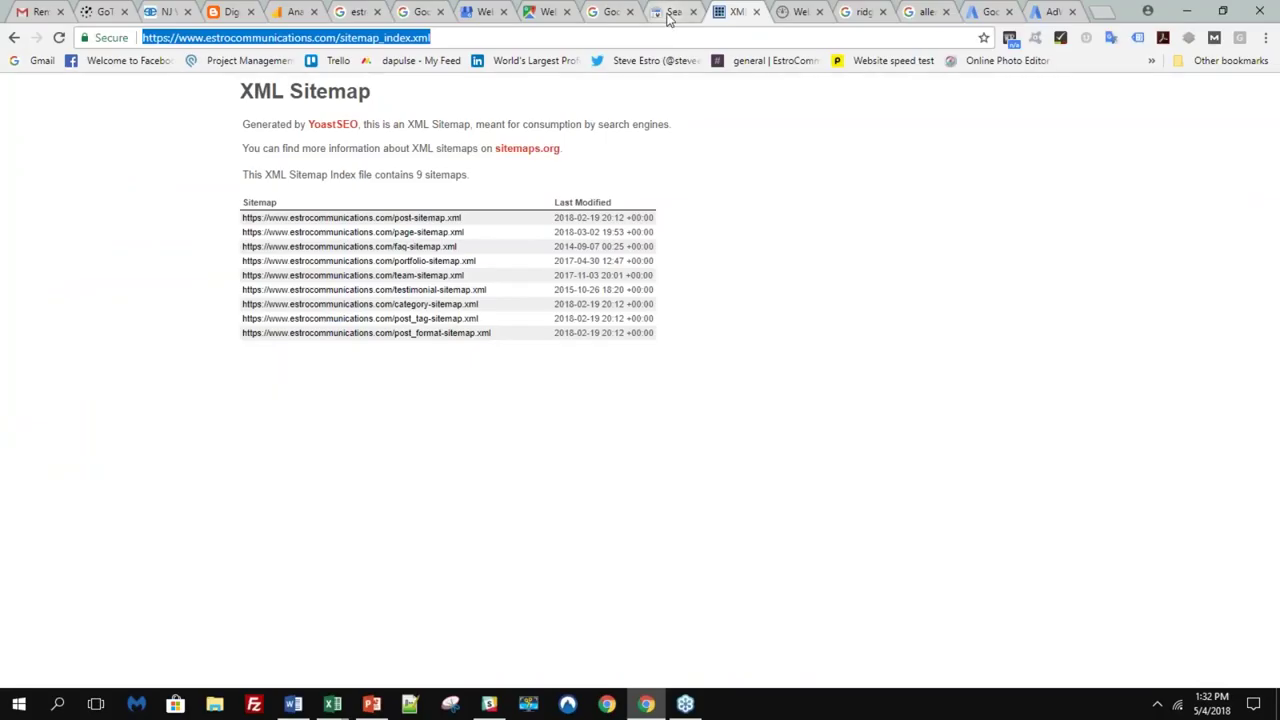
left_click(670, 12)
left_click(1194, 193)
- Paste the sitemap address, trim it to sitemap_index.xml, and run the sitemap test
left_click(1128, 249)
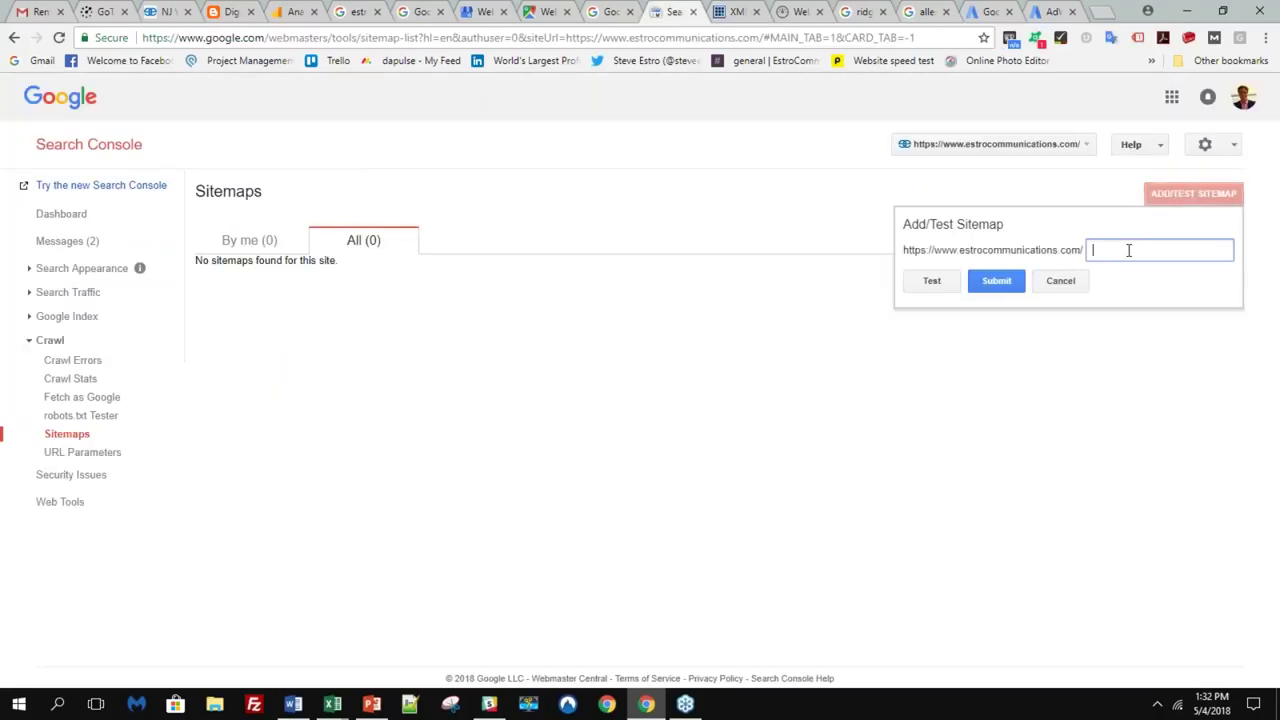
key("ctrl+v")
key("ctrl+a")
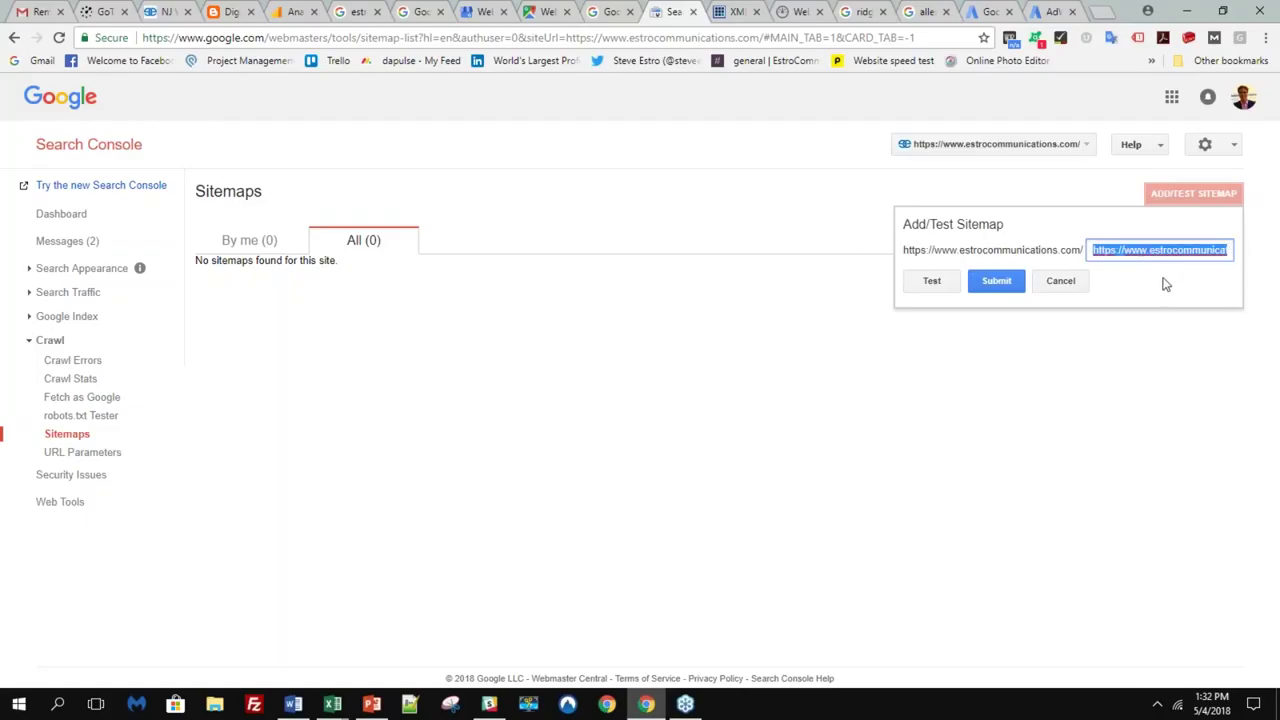
key("BackSpace")
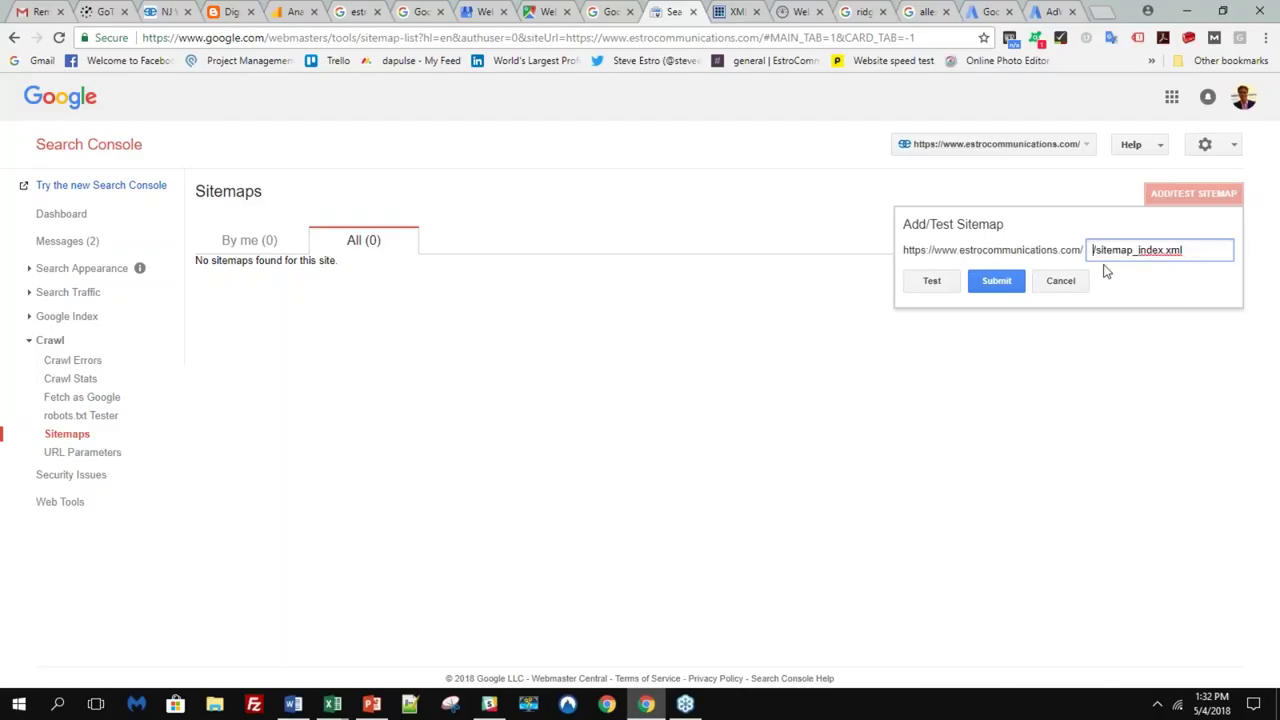
key("Delete")
key("ctrl+Tab")
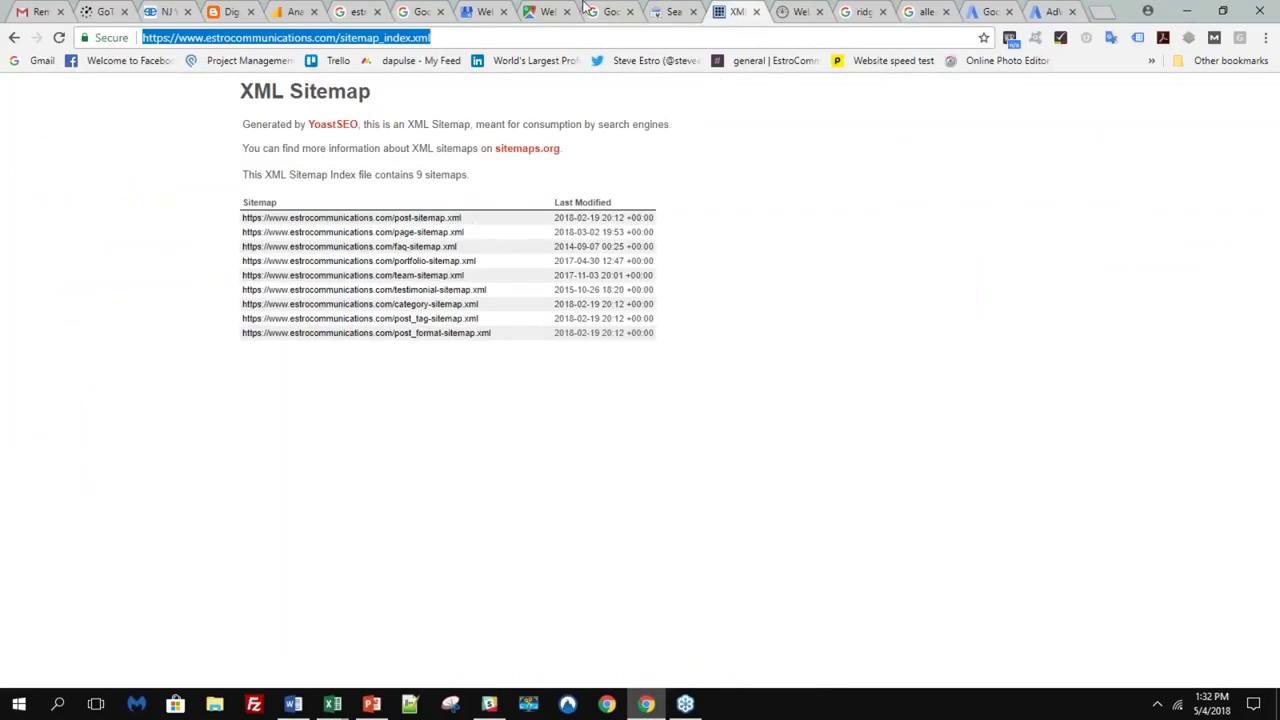
left_click(668, 11)
left_click(931, 280)
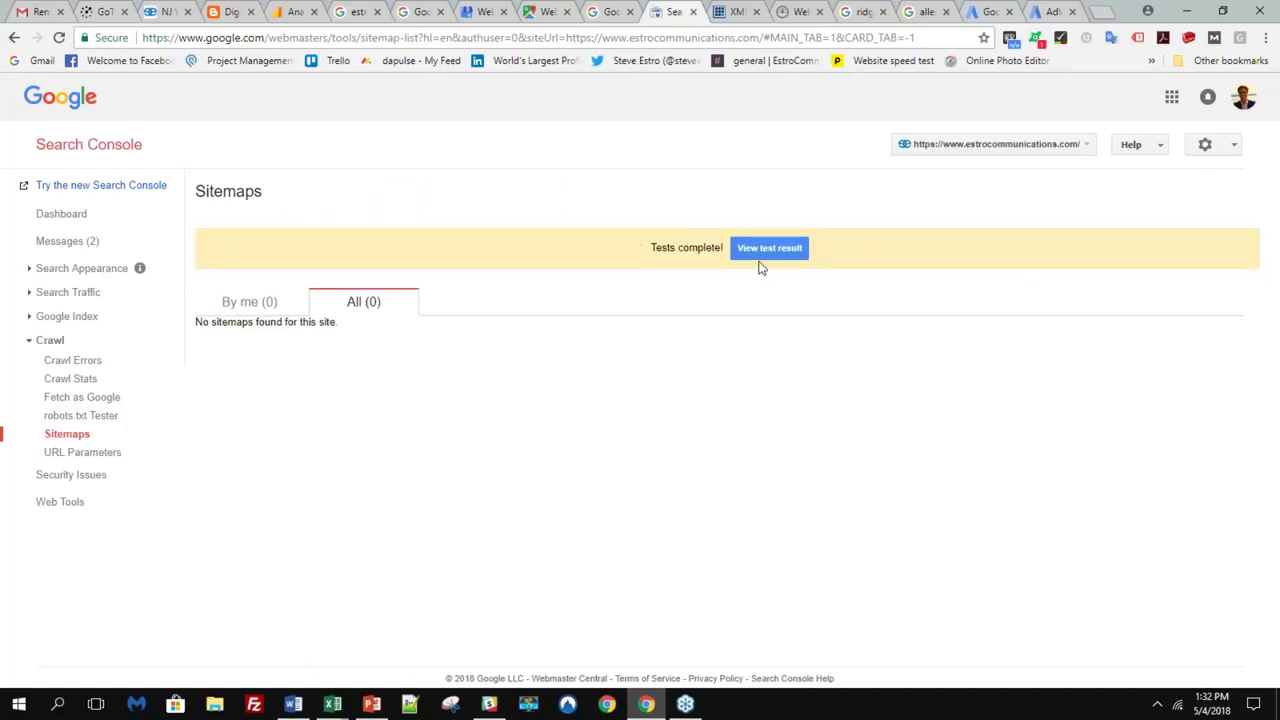
left_click(764, 256)
- Close the sitemap test result, view the nine-sitemap XML index, then go to Google My Business Info
left_click(748, 256)
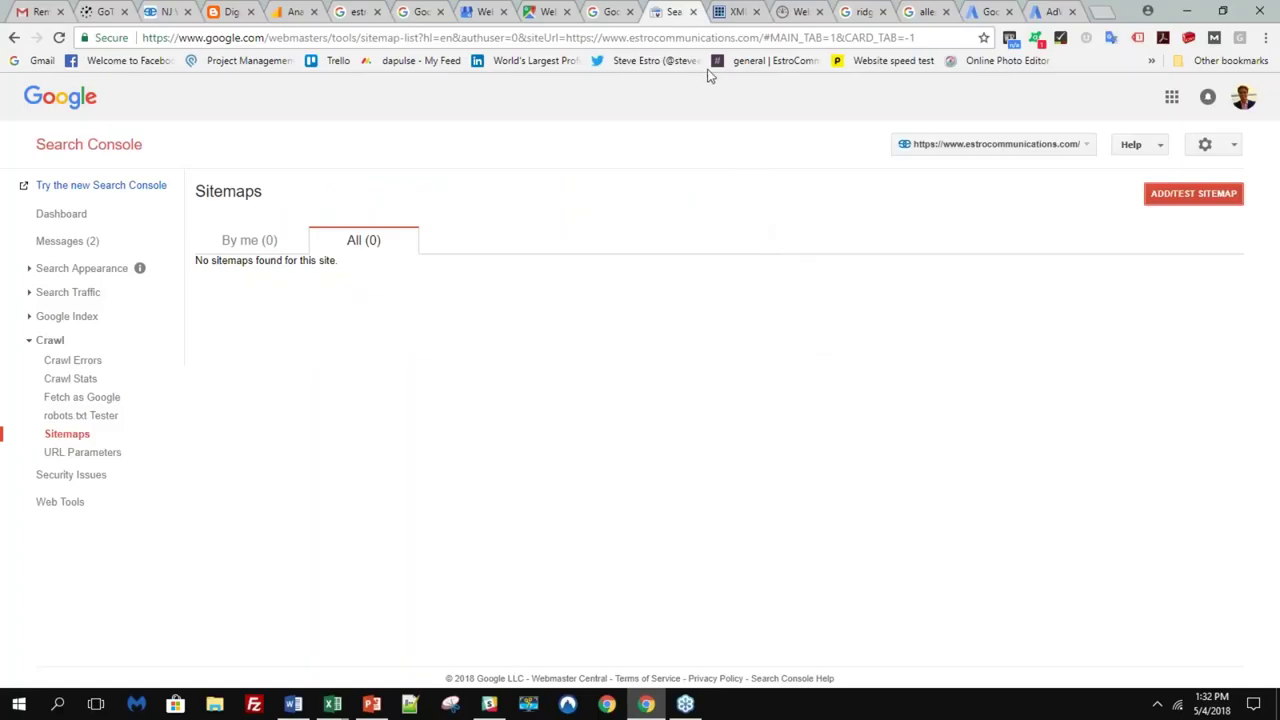
left_click(738, 11)
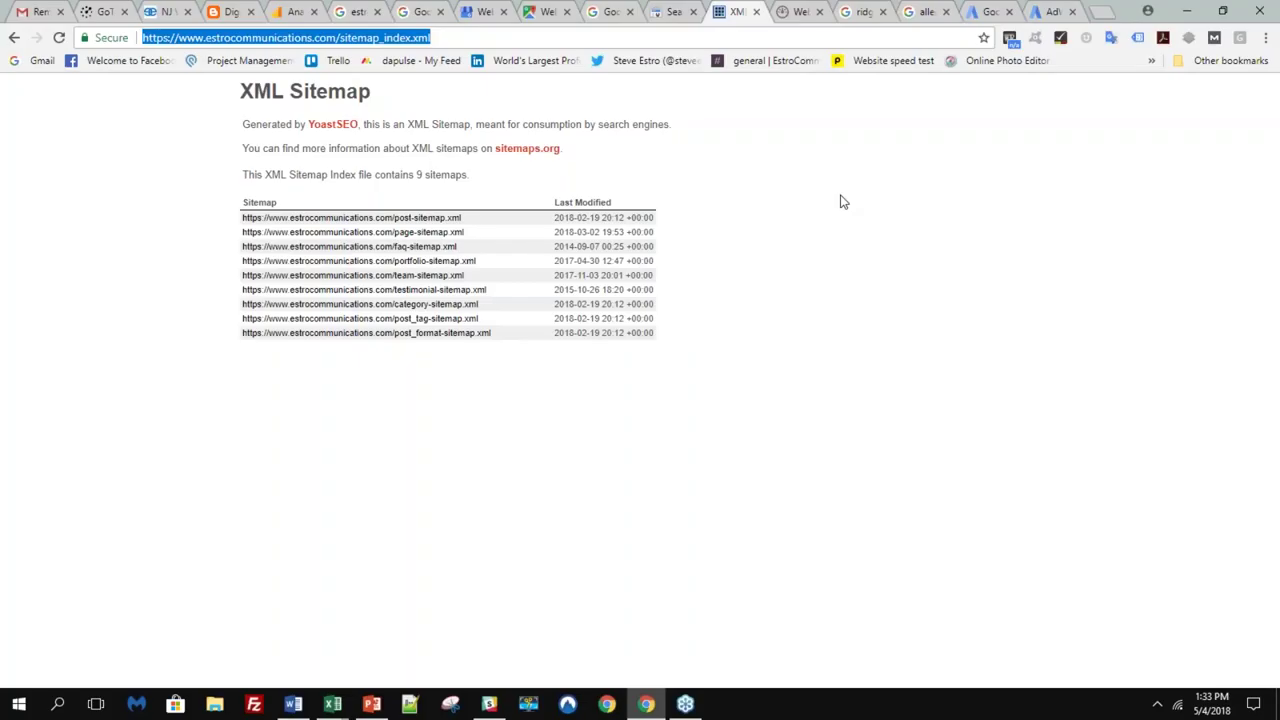
left_click(486, 11)
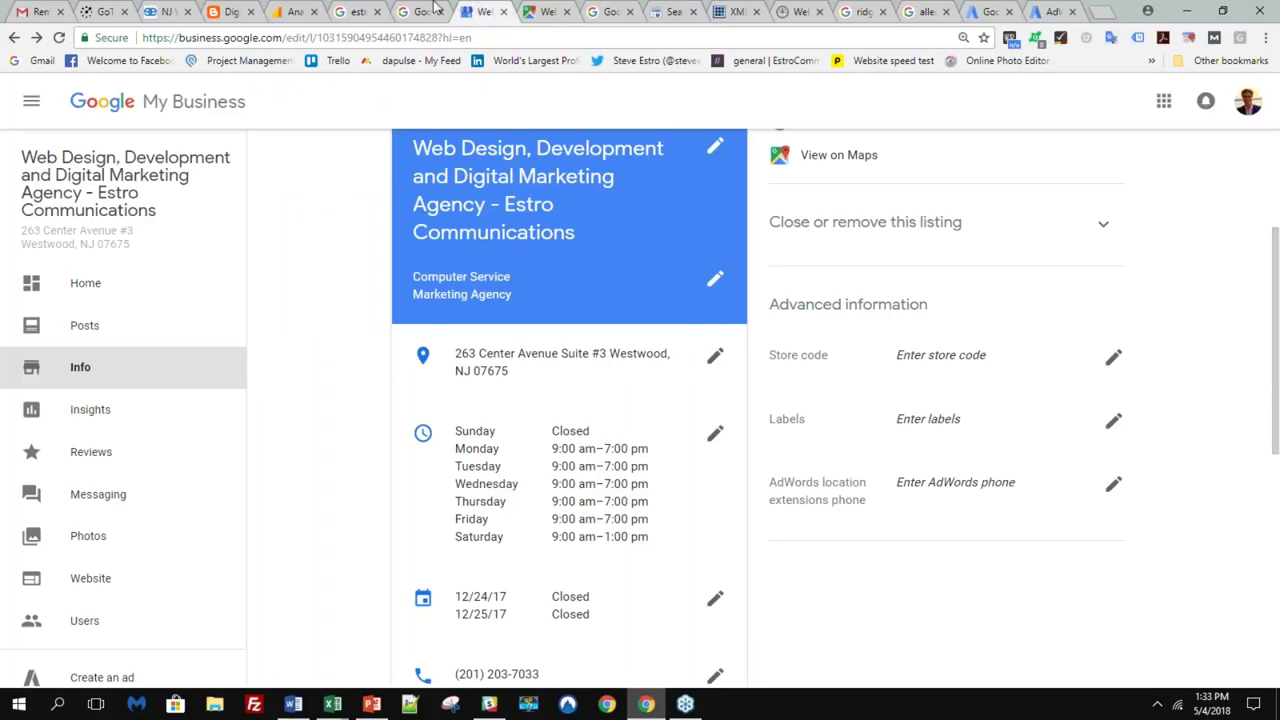
- Show the Westwood location on Google Maps, then the Google Webmasters home page
left_click(540, 10)
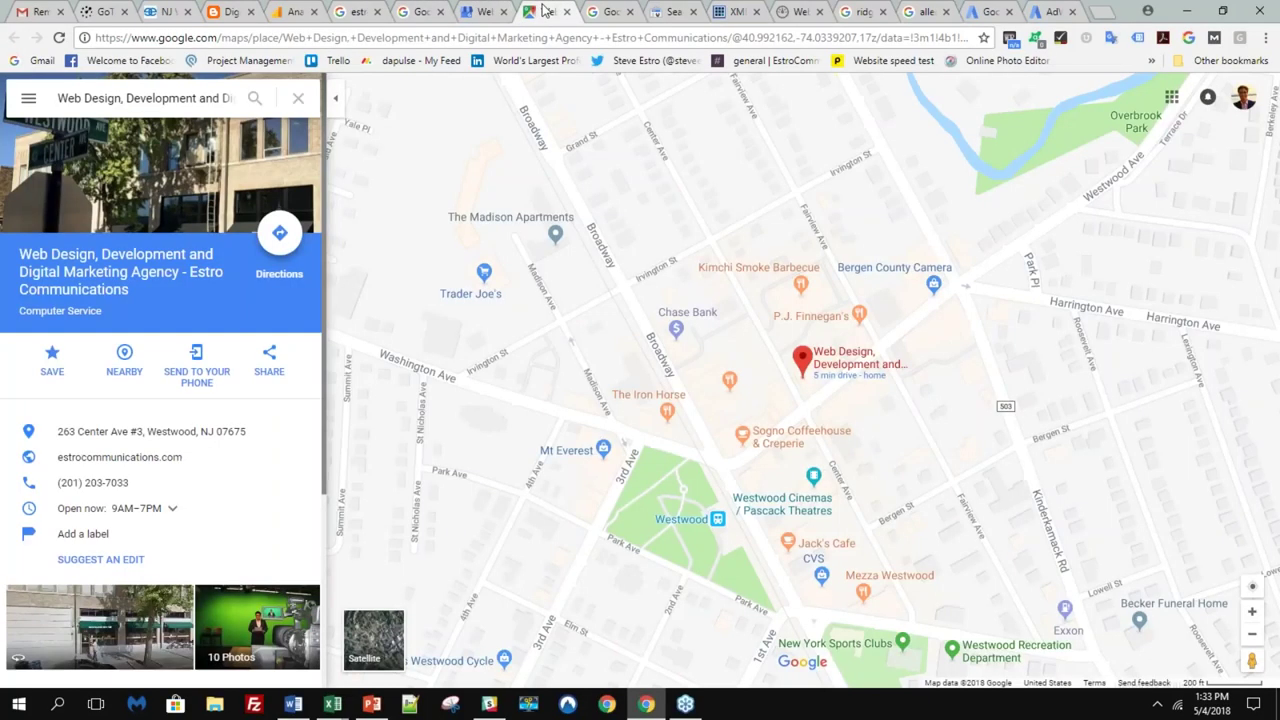
left_click(606, 11)
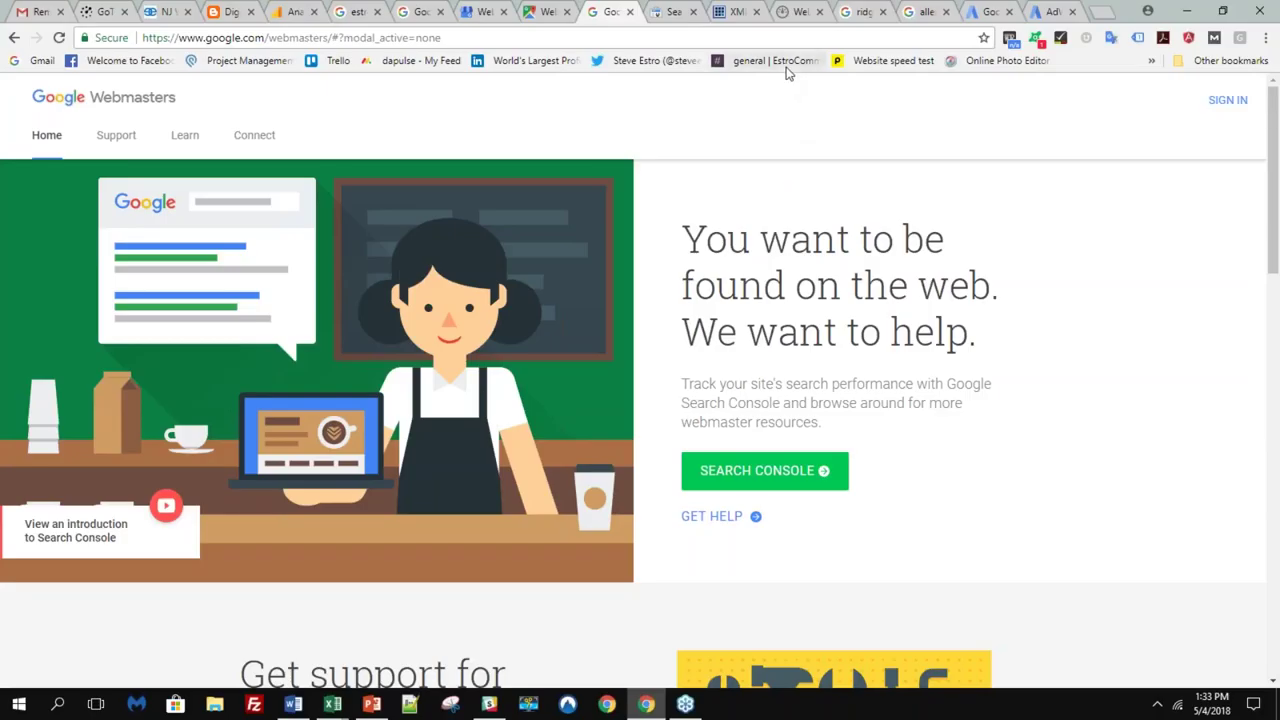
- Switch to HubSpot's Website Grader at website.grader.com
left_click(797, 14)
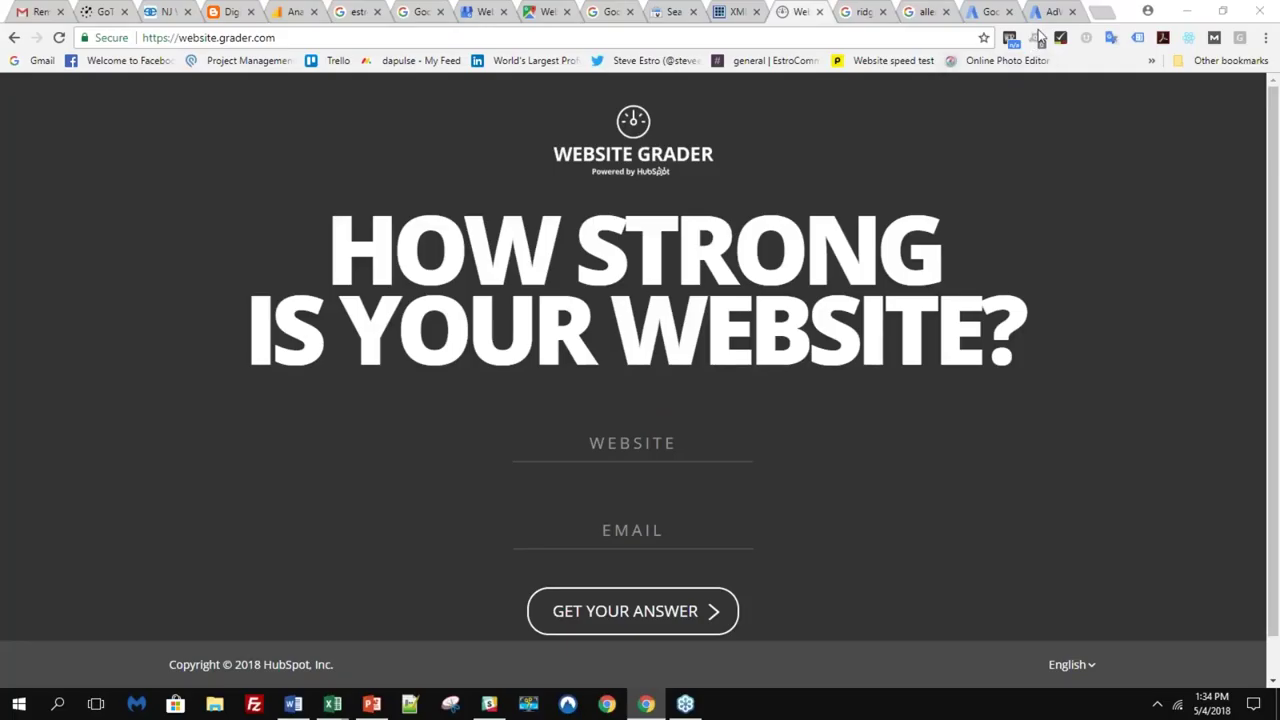
left_click(1023, 398)
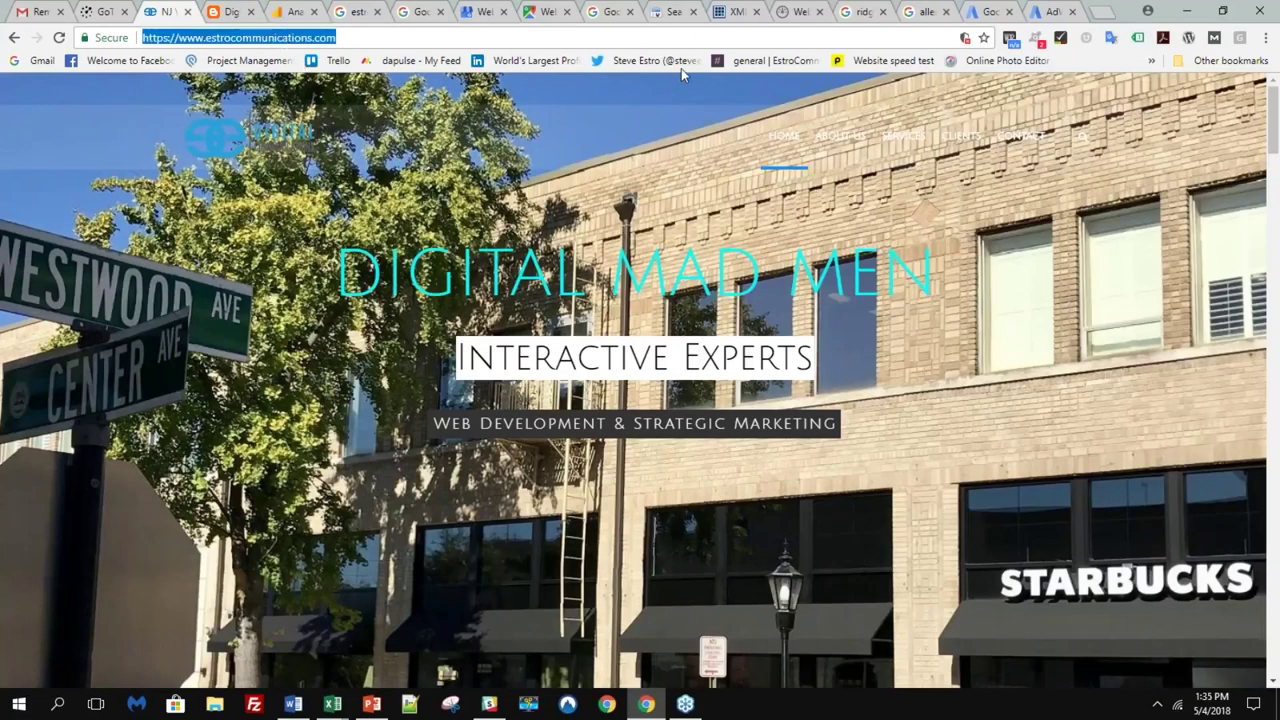
left_click(800, 12)
type("https://www.estrocommunications.com/")
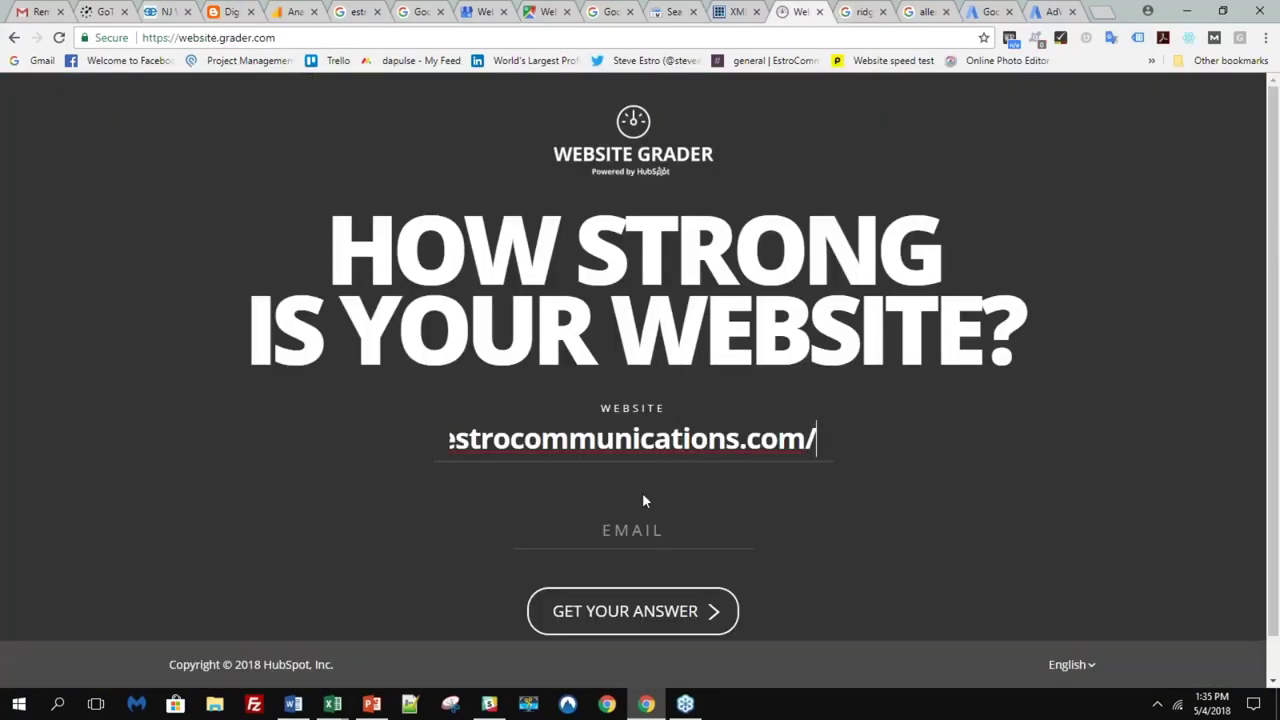
left_click(640, 525)
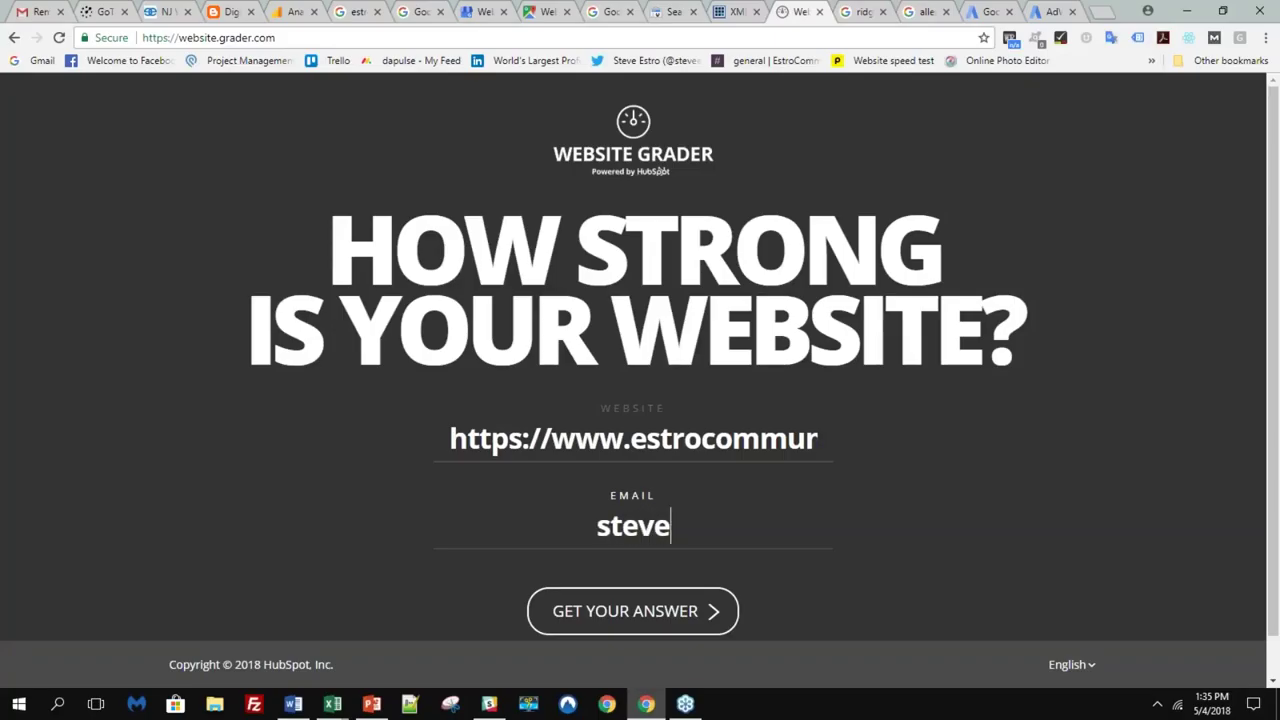
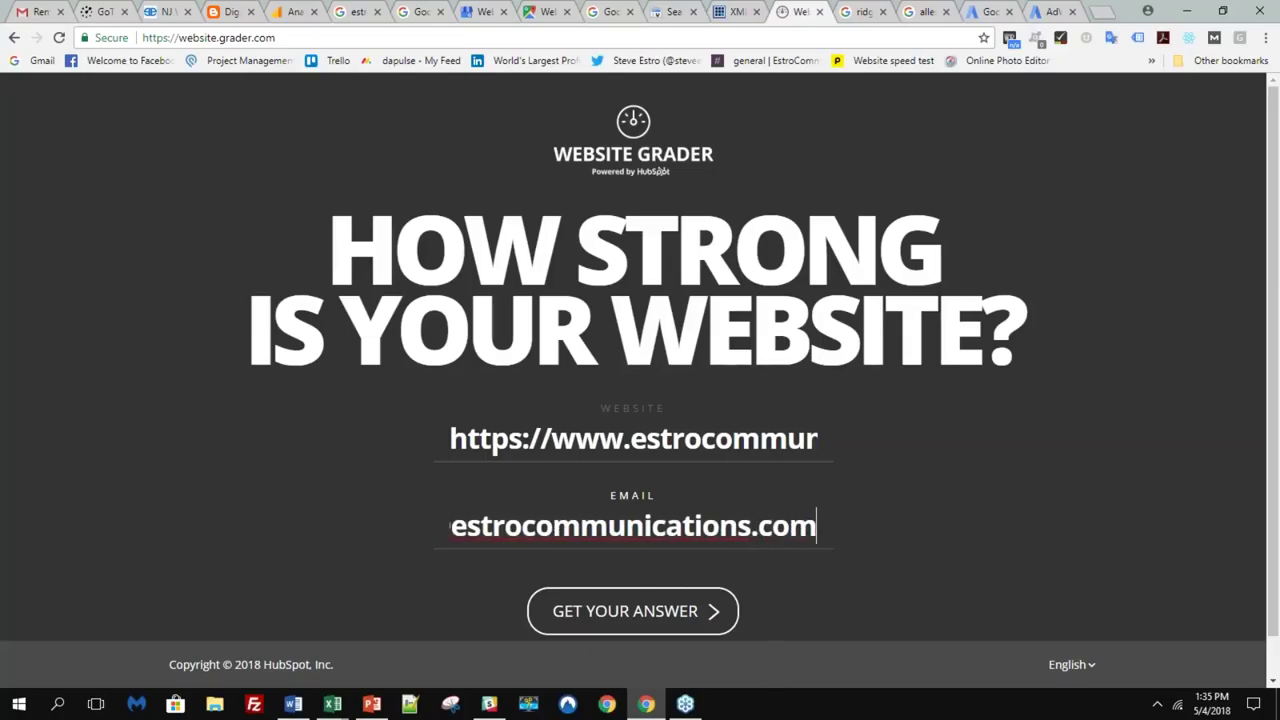
left_click(703, 614)
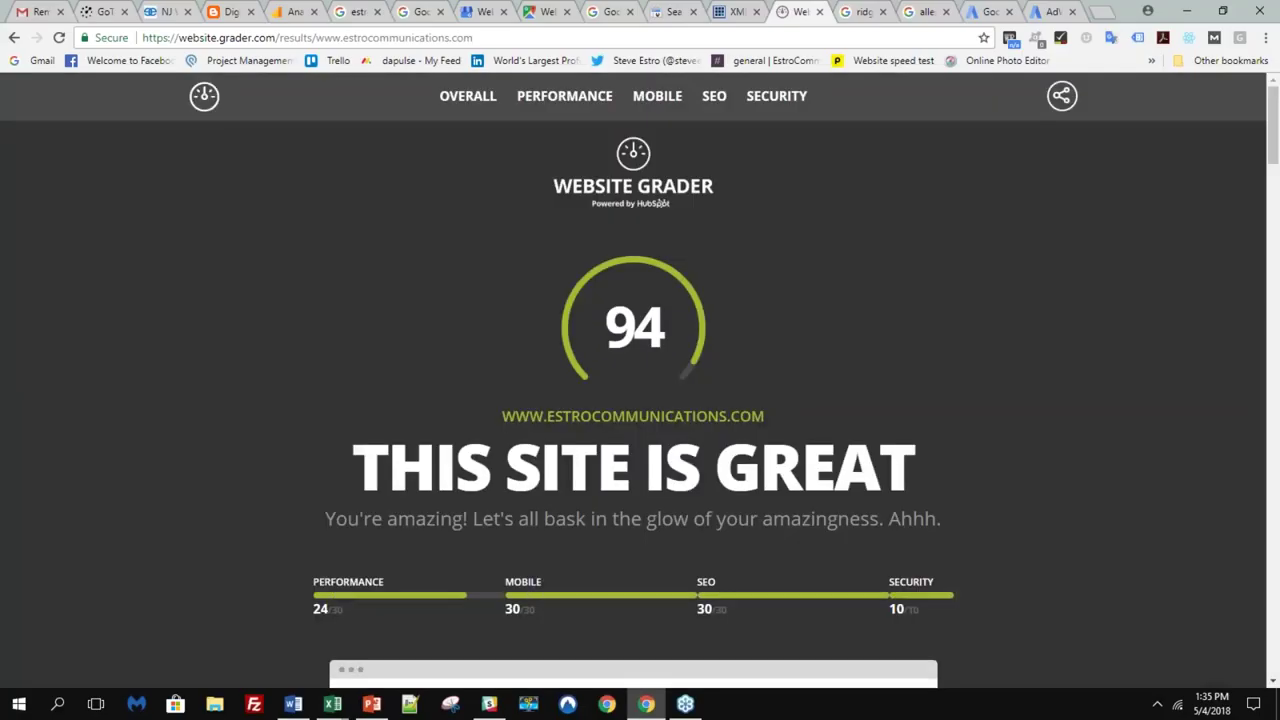
- Scroll past the overall grade of 94 to Performance: 2.7 MB, 75 requests, 1.2 seconds
scroll(615, 587, "down", 2)
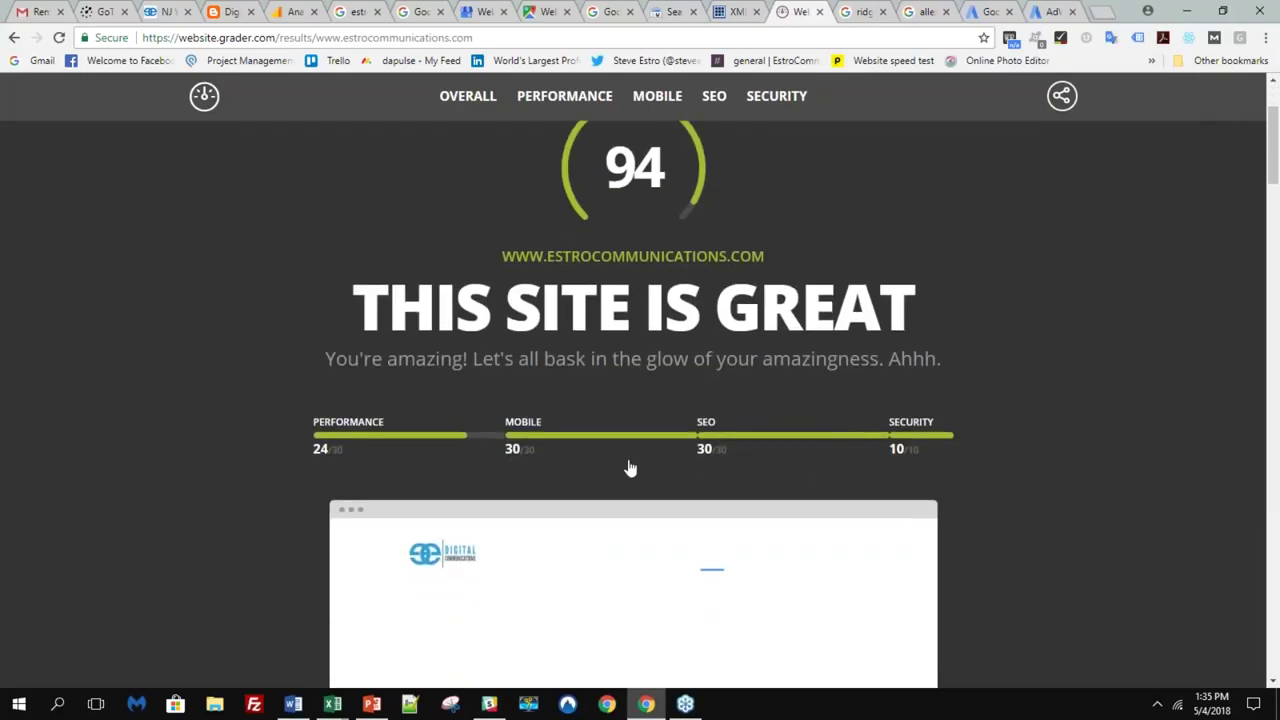
scroll(630, 468, "down", 3)
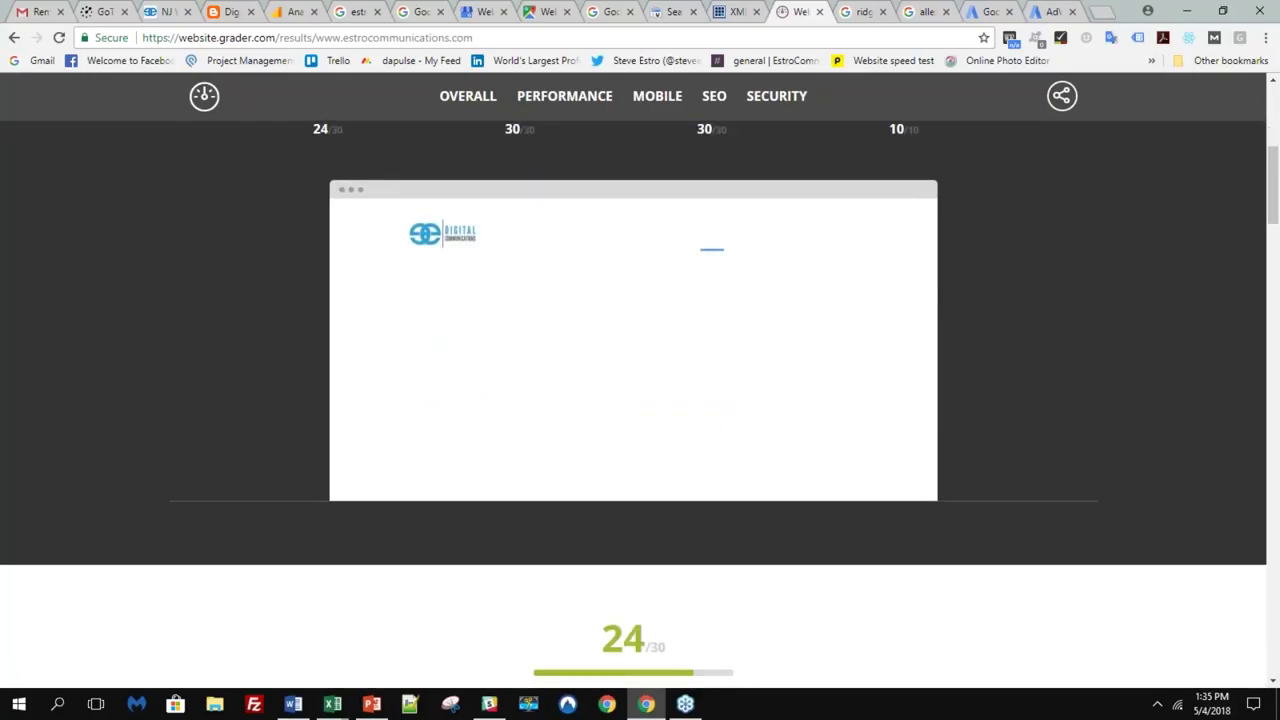
scroll(578, 467, "down", 5)
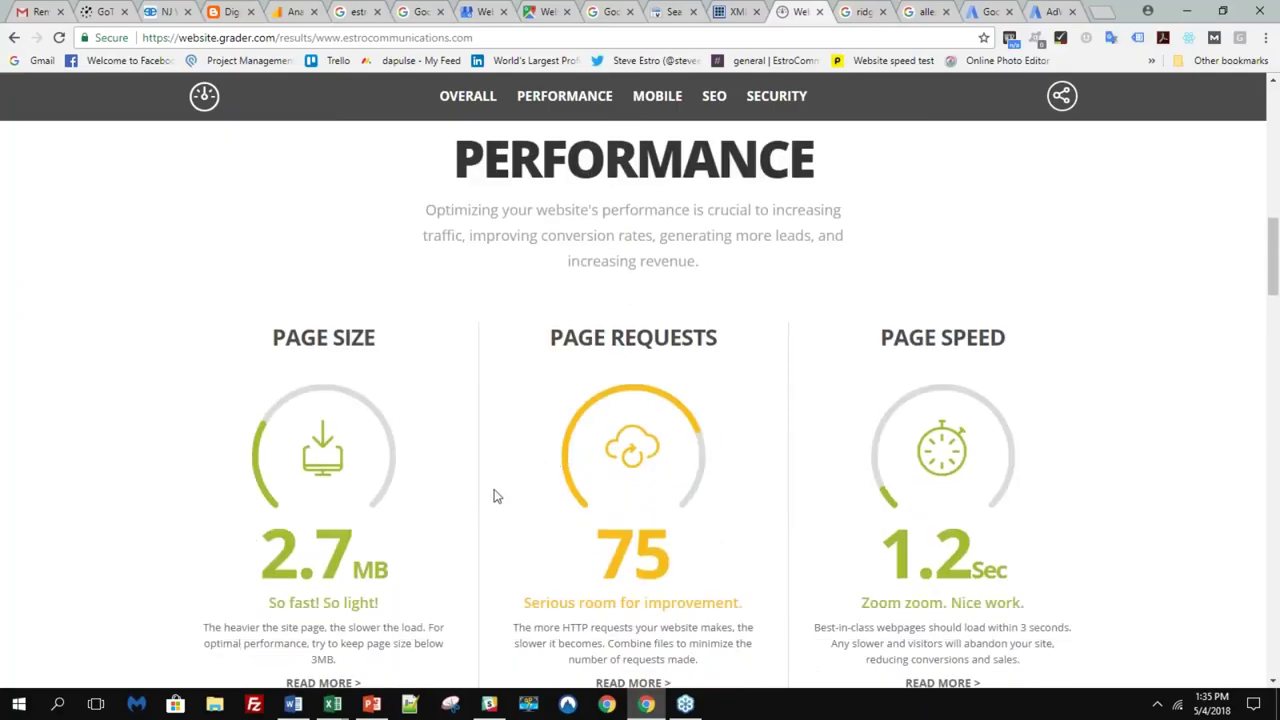
scroll(498, 494, "down", 1)
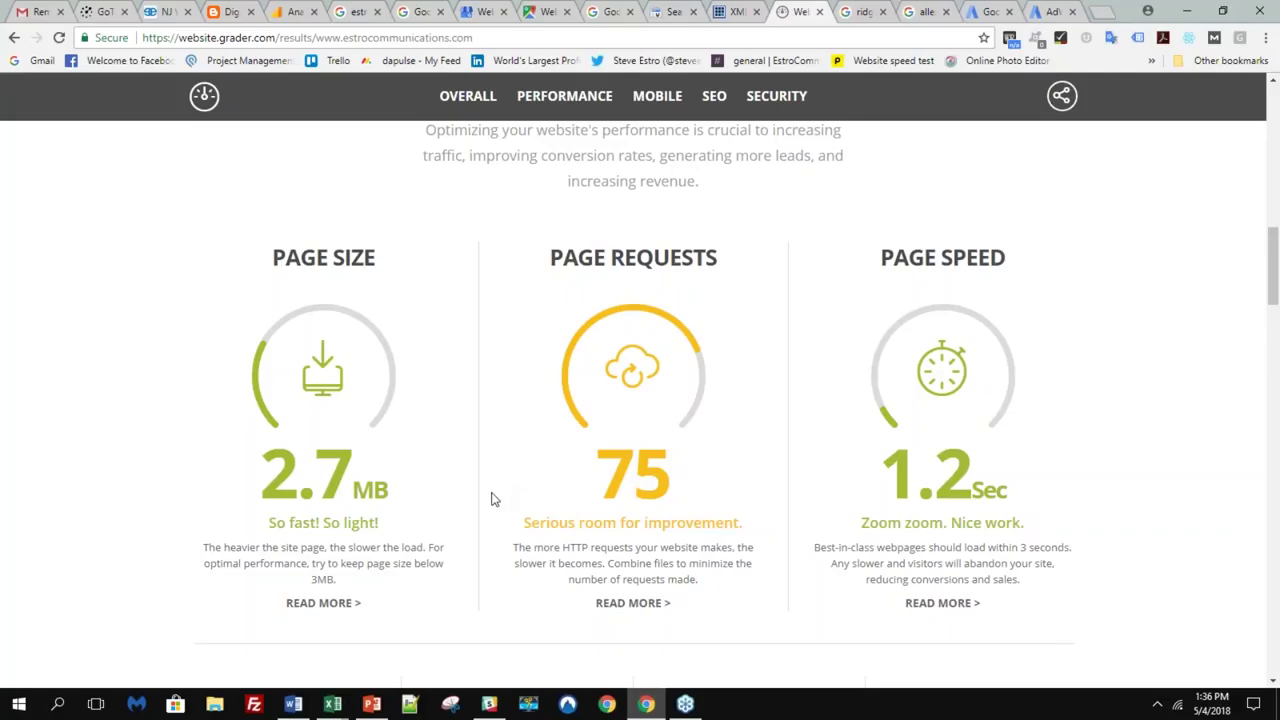
scroll(491, 497, "down", 1)
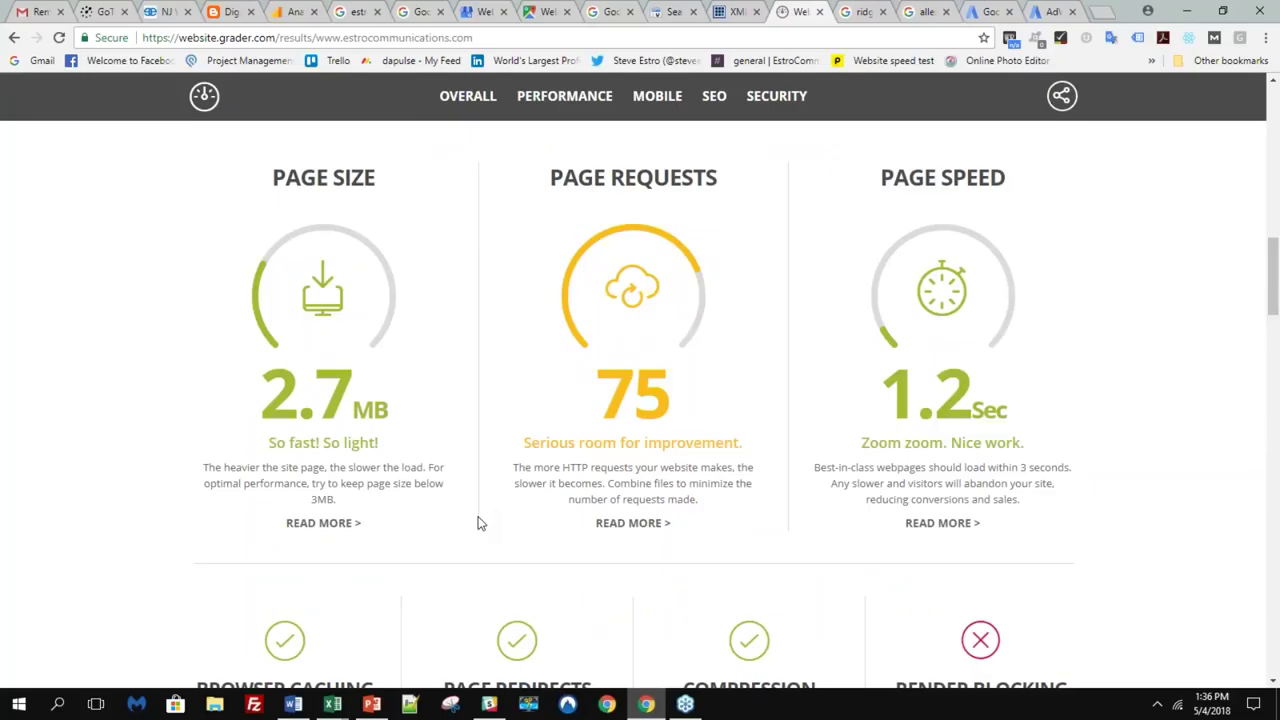
scroll(478, 523, "up", 1)
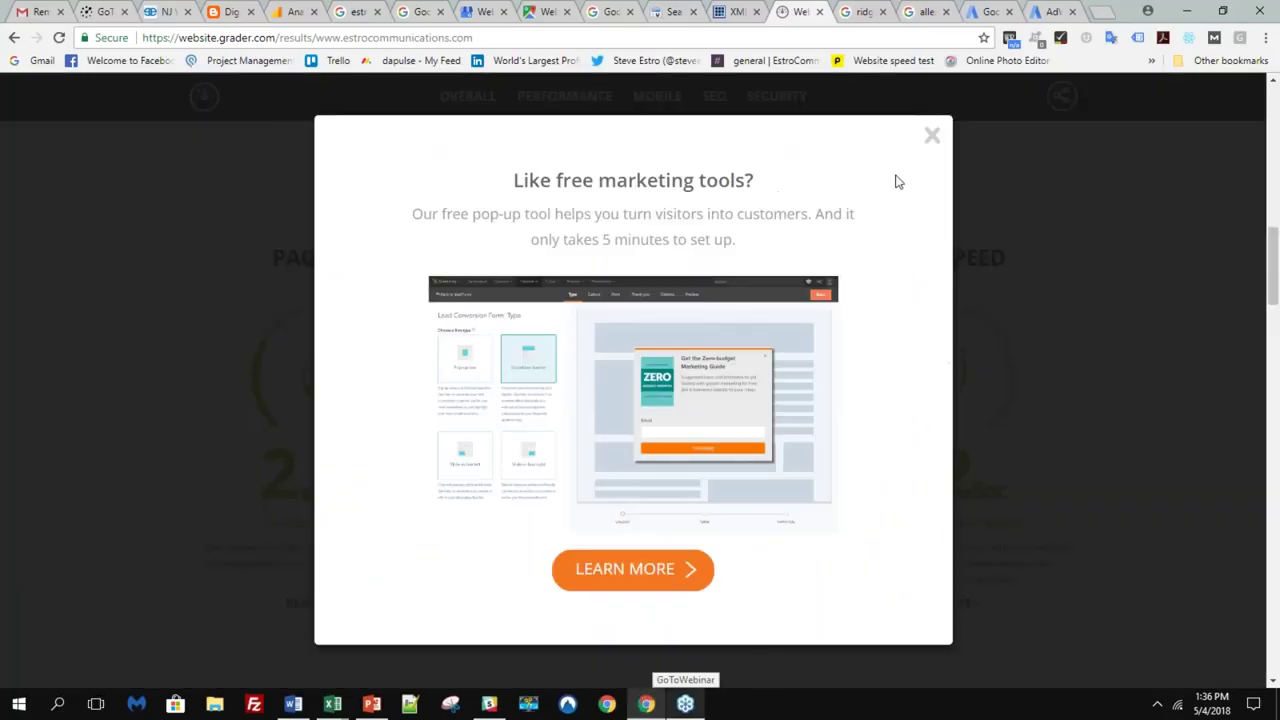
- Close the marketing tools pop-up and open Search Appearance > Accelerated Mobile Pages, which finds none
left_click(932, 137)
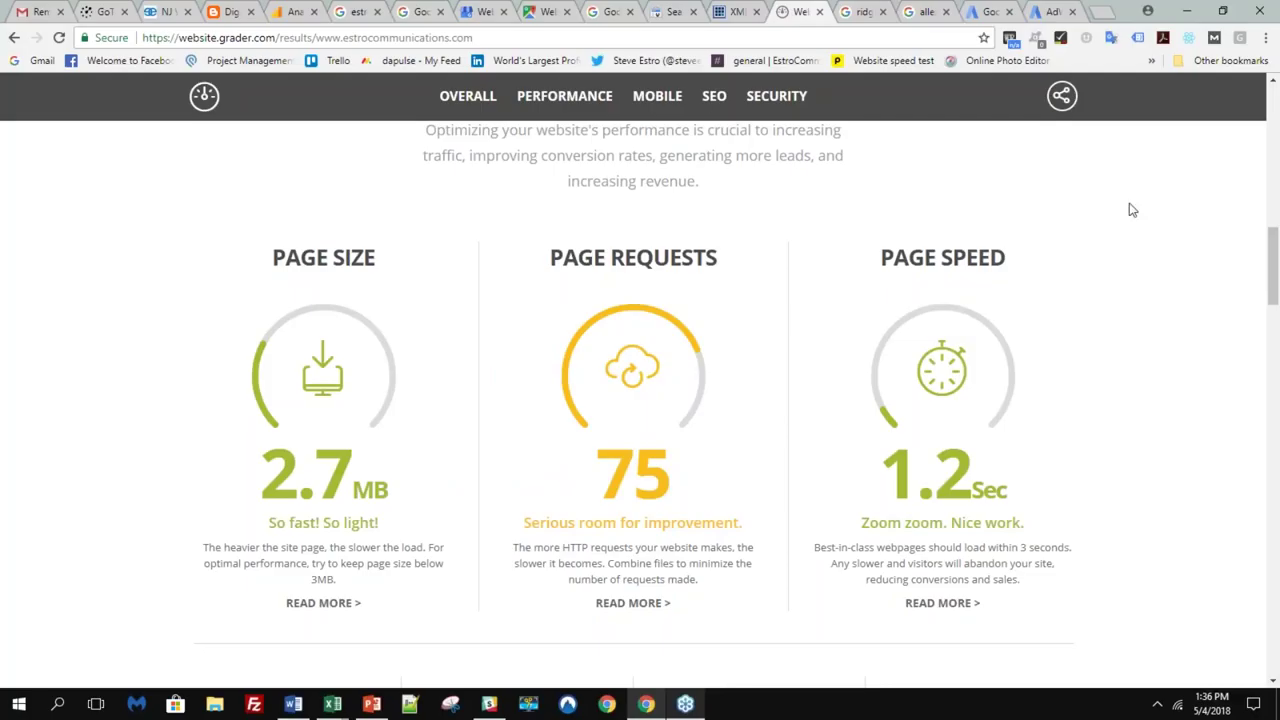
left_click(545, 12)
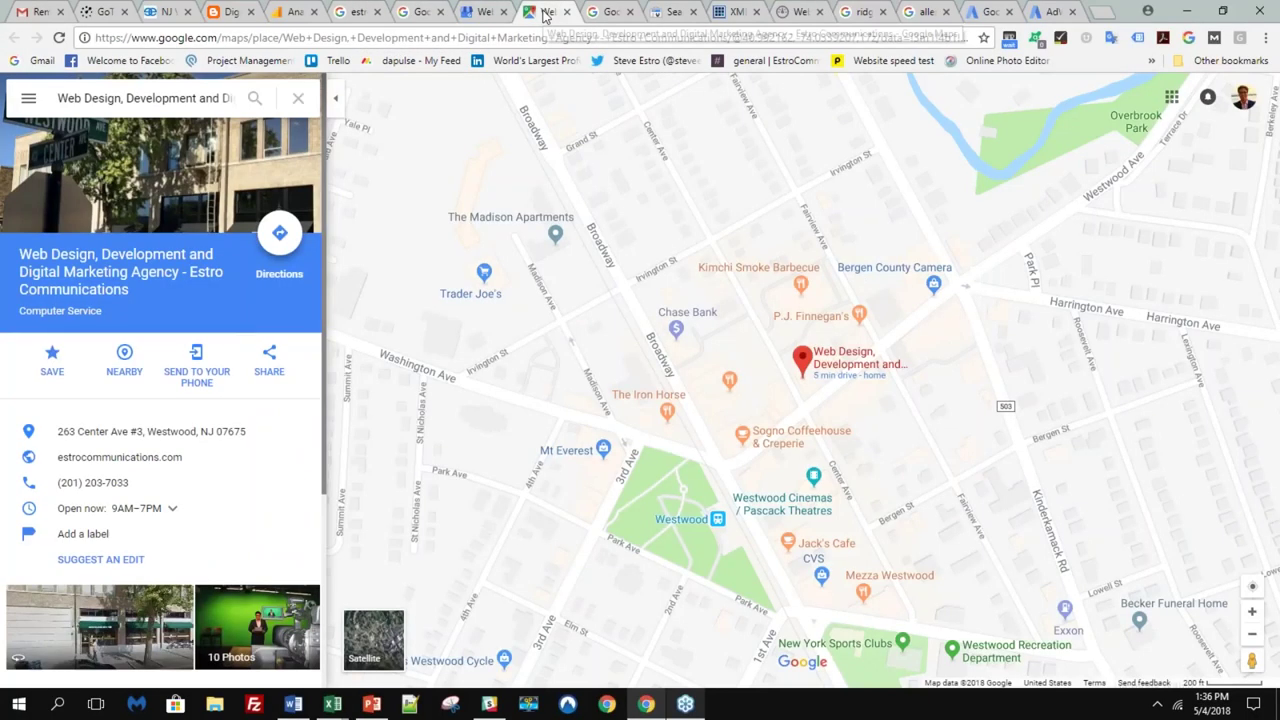
left_click(670, 12)
left_click(98, 270)
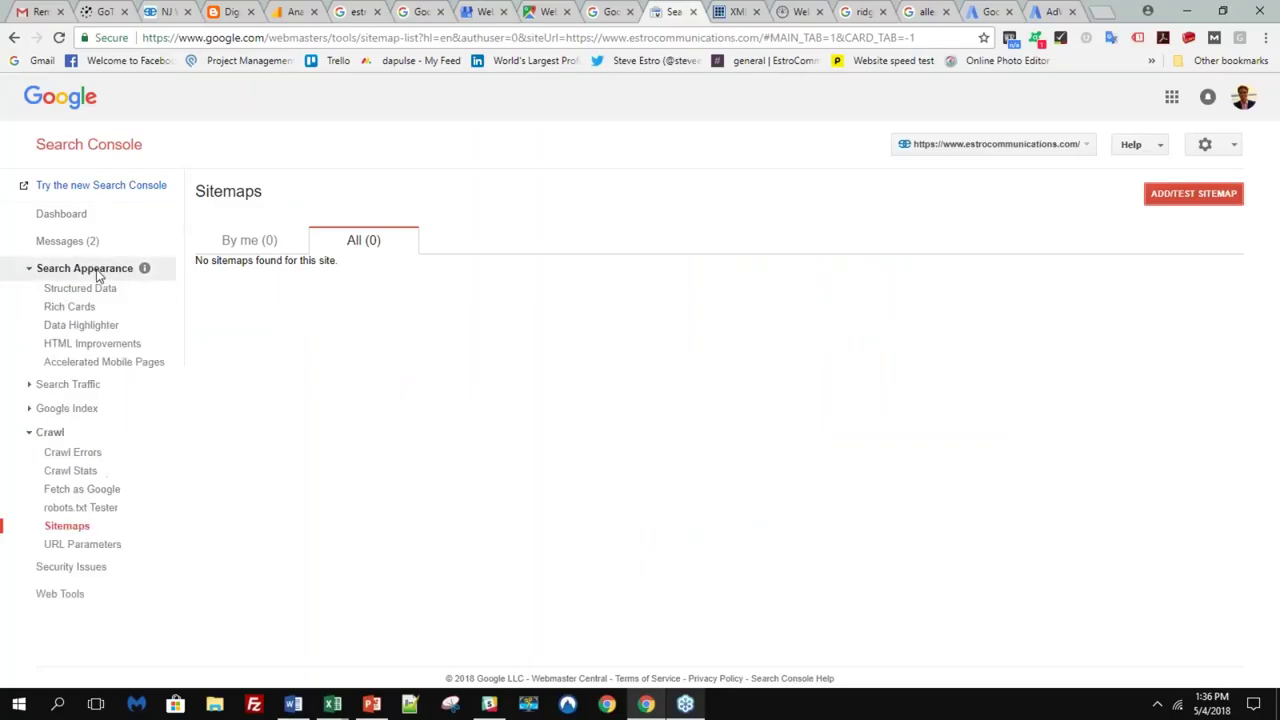
left_click(90, 362)
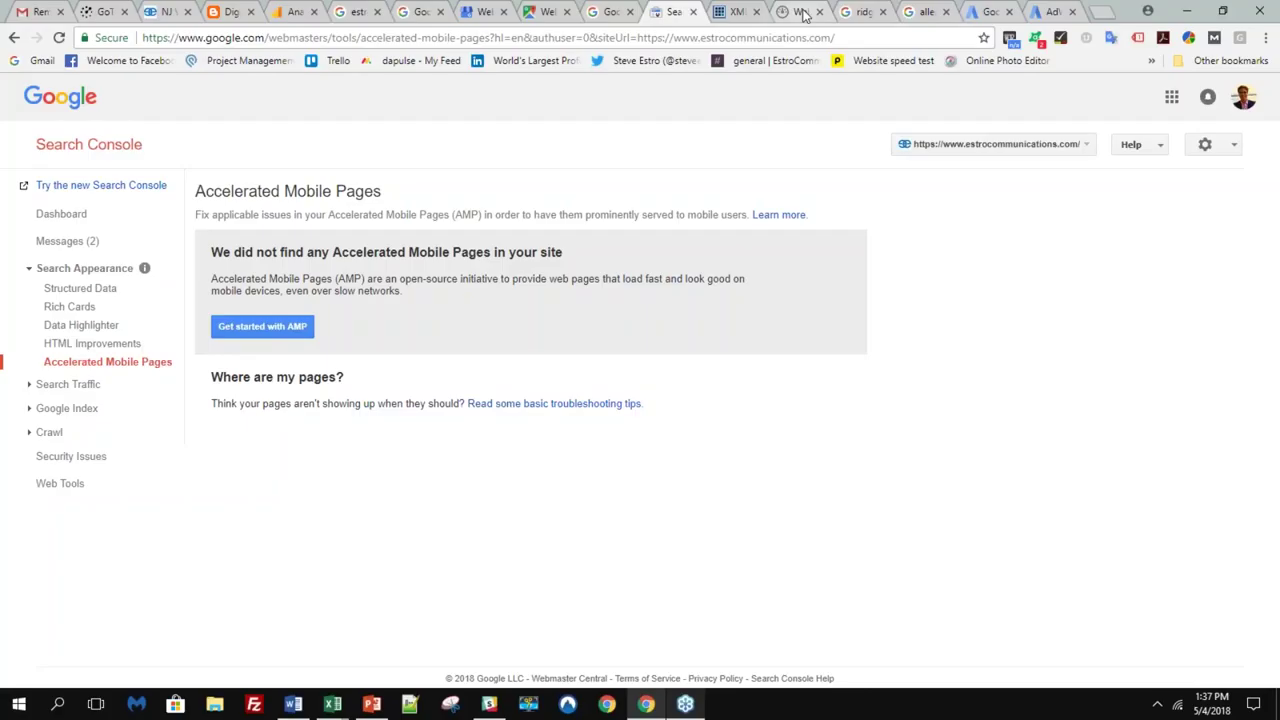
- Return to the Website Grader results and scroll to the Mobile section scoring 30/30
left_click(803, 14)
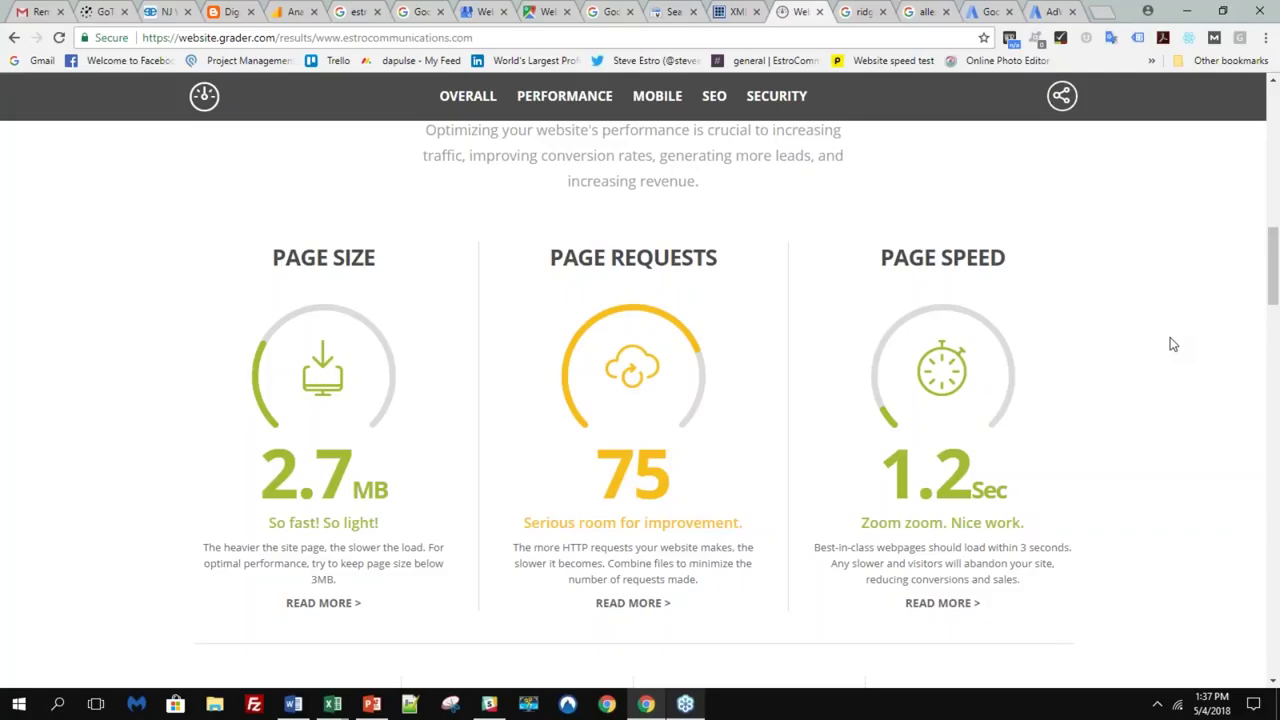
scroll(1172, 365, "down", 4)
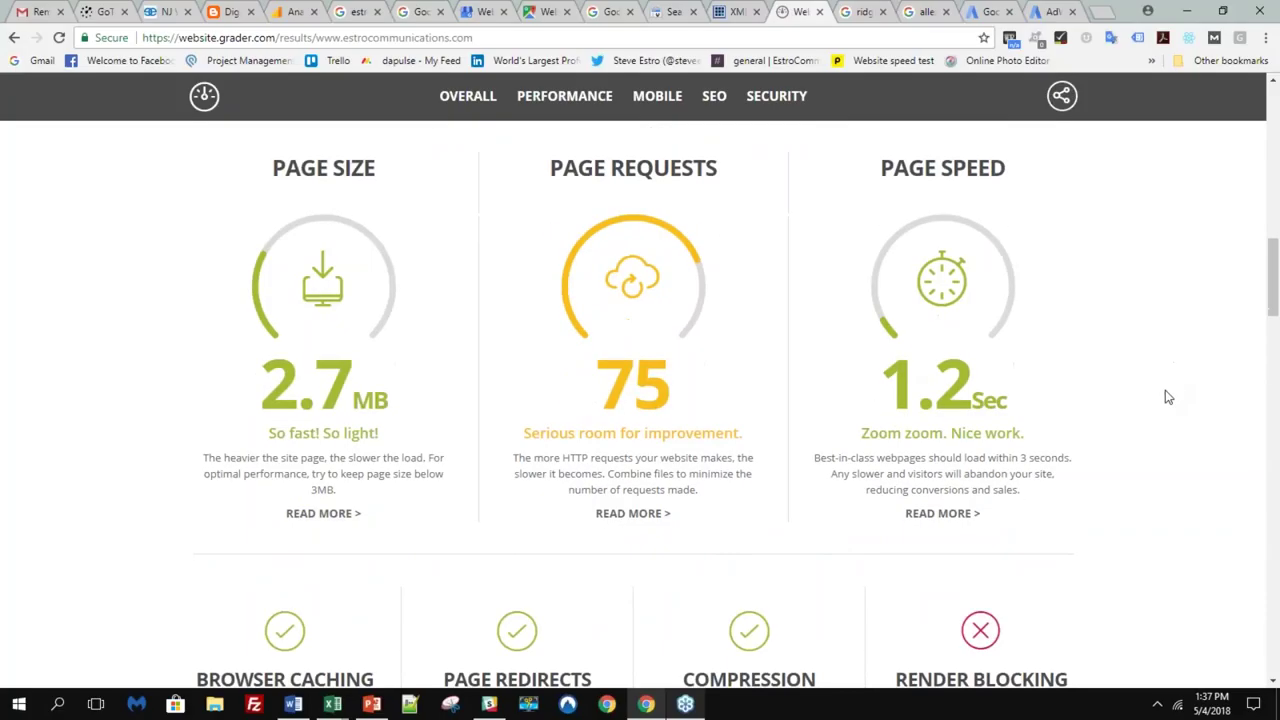
scroll(1163, 398, "down", 1)
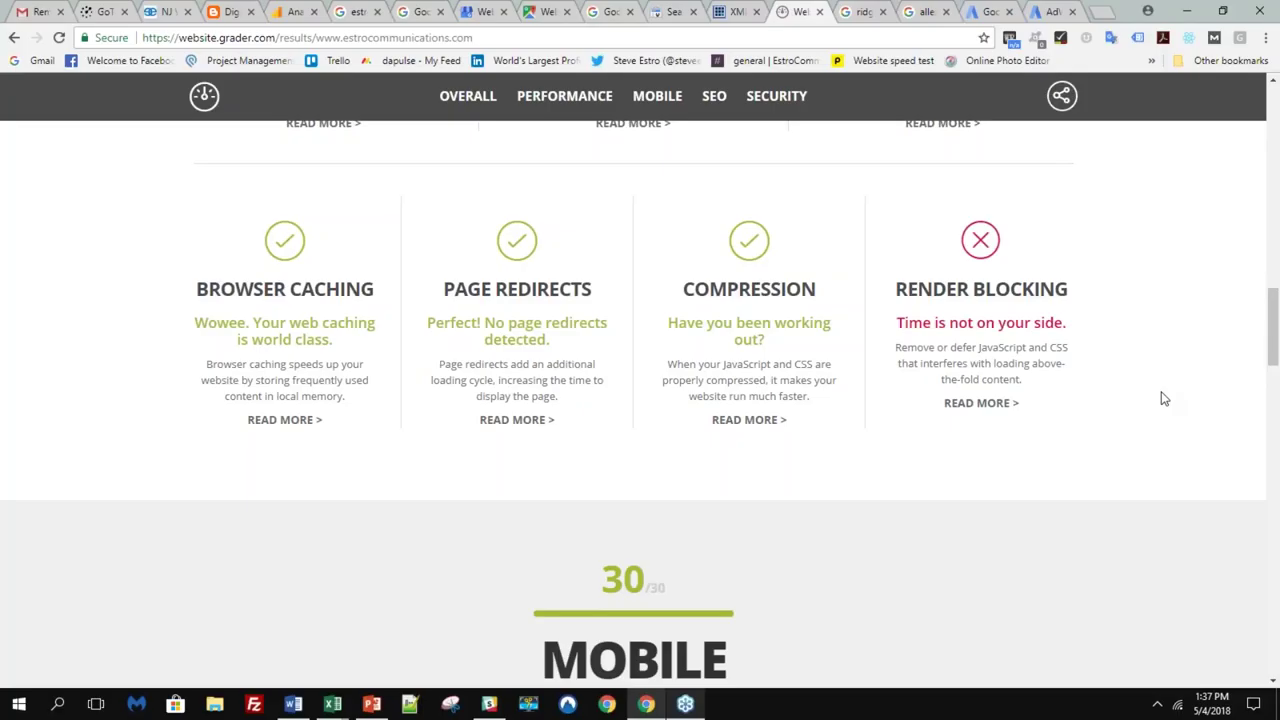
scroll(1163, 398, "down", 6)
scroll(1163, 398, "up", 1)
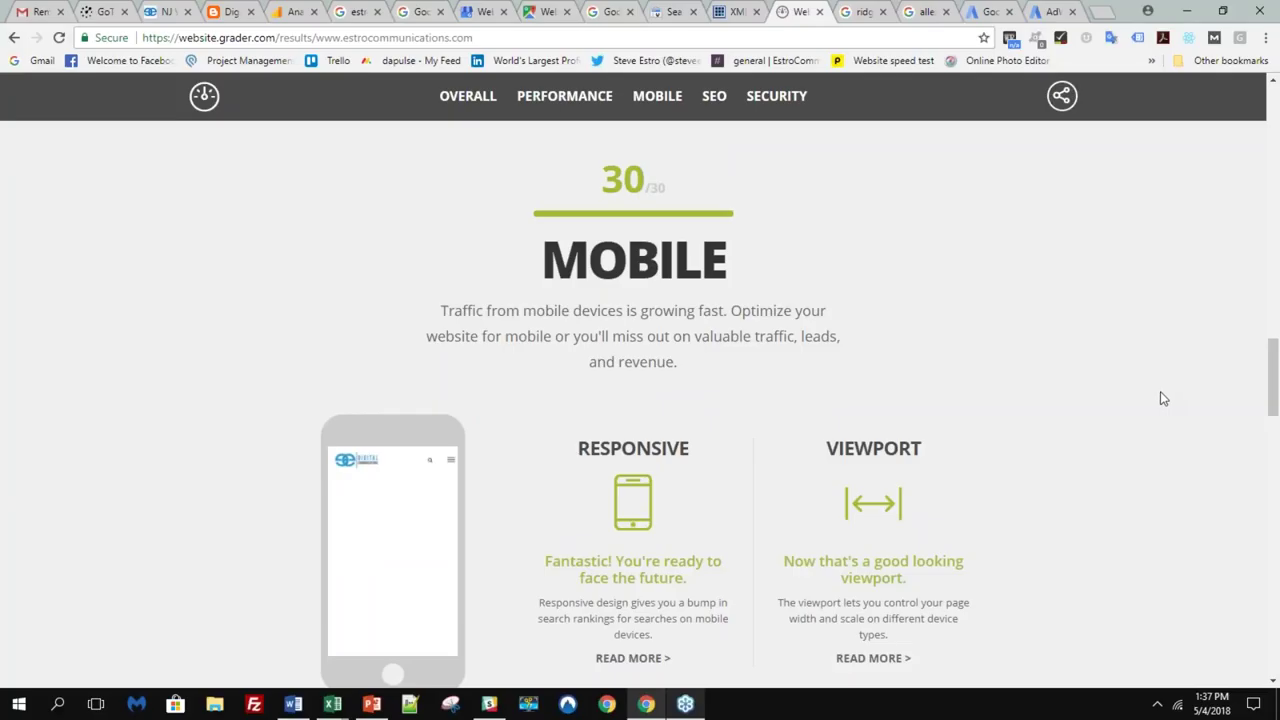
scroll(1163, 398, "down", 1)
scroll(1163, 398, "up", 1)
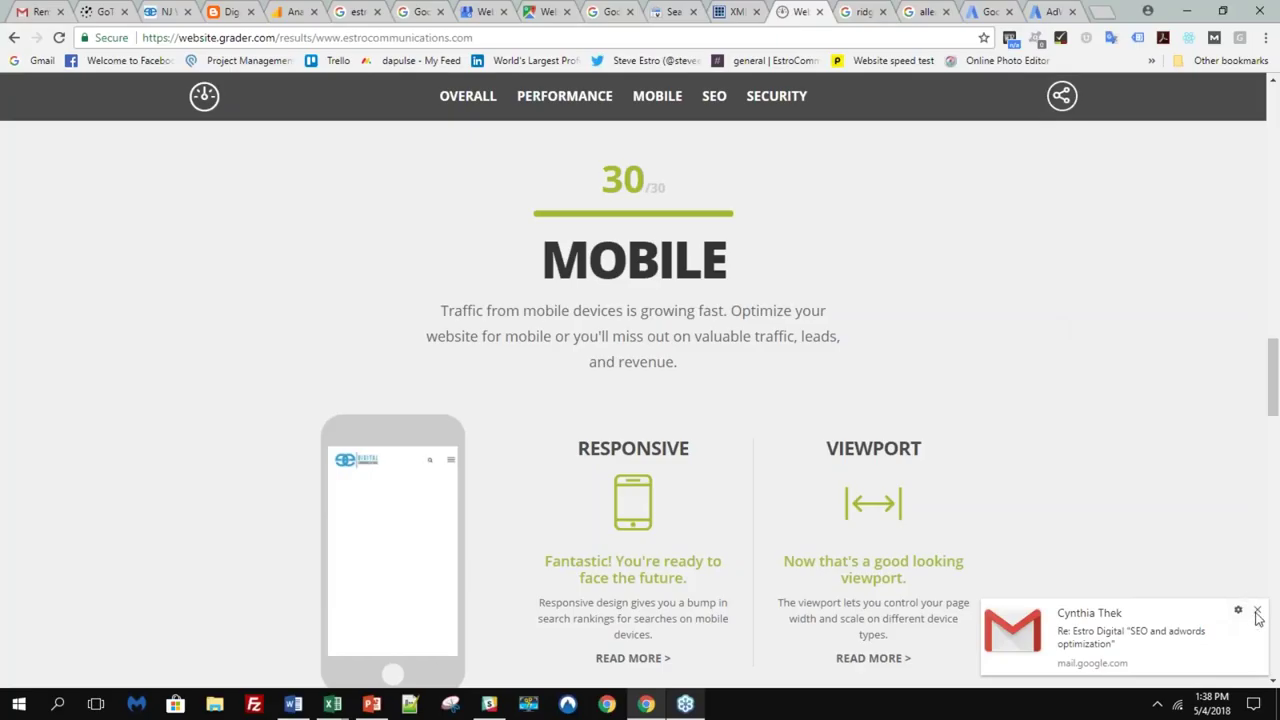
- Dismiss the Gmail notification and scroll down to the SEO results scoring 30/30
left_click(1257, 610)
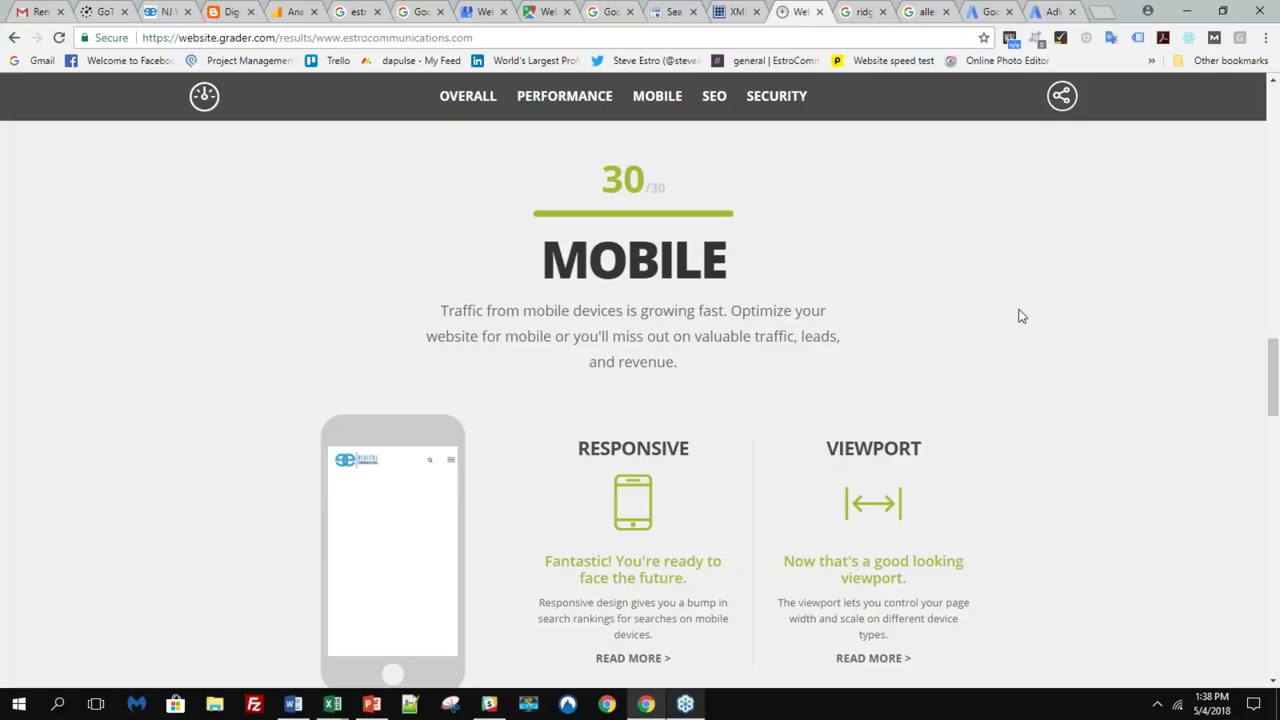
scroll(1020, 316, "down", 1)
scroll(1020, 316, "down", 5)
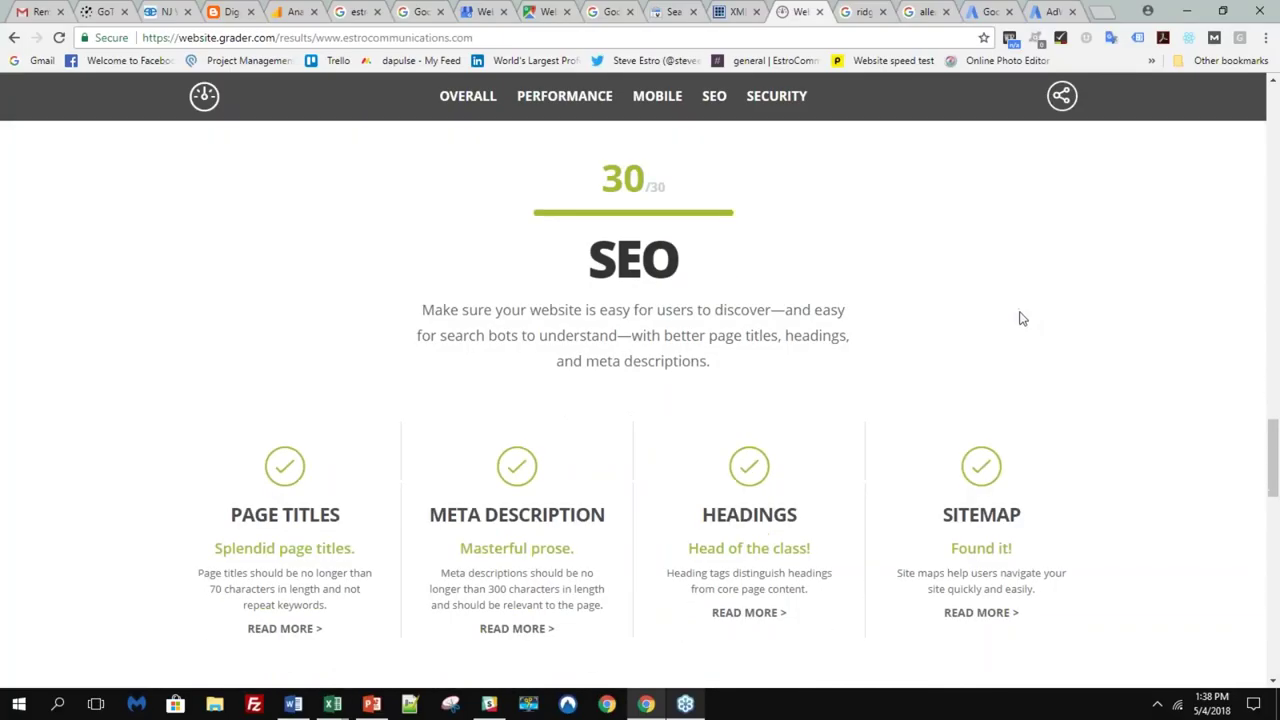
scroll(1020, 316, "down", 1)
scroll(1020, 316, "up", 1)
scroll(862, 134, "down", 1)
scroll(866, 138, "up", 1)
left_click(858, 11)
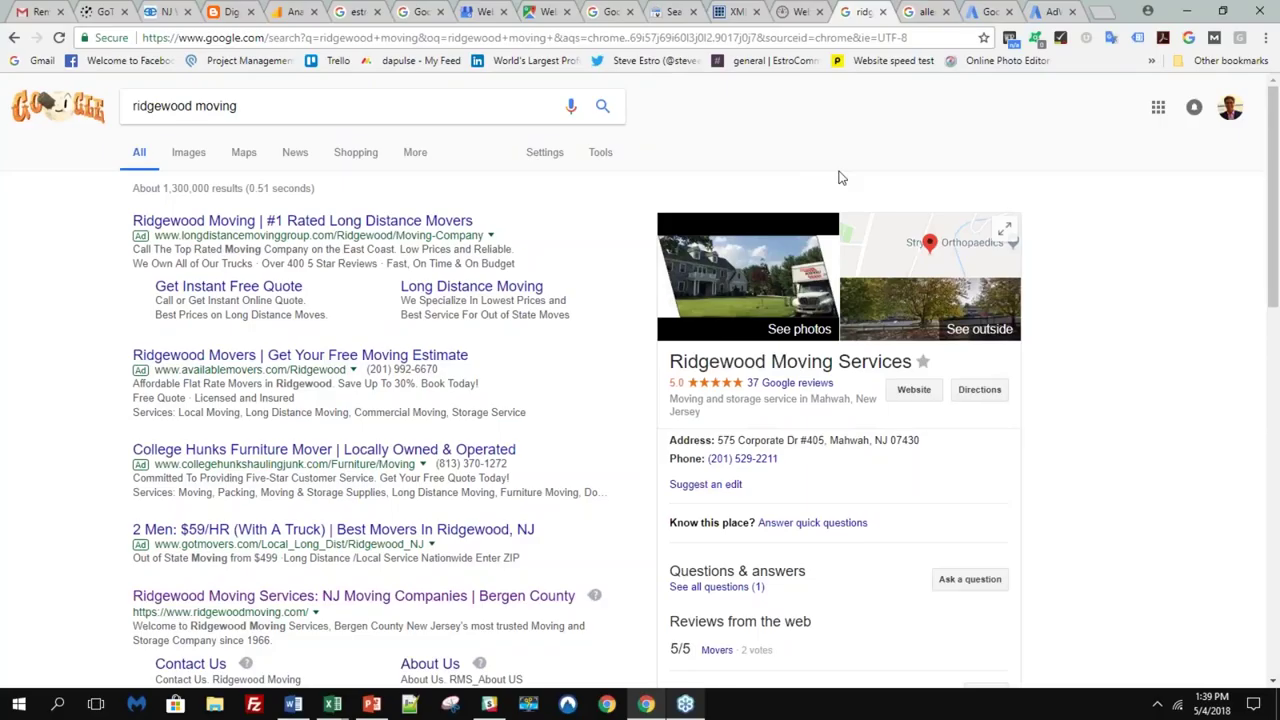
- Open the Ridgewood Moving Services website from the search results
scroll(805, 212, "down", 1)
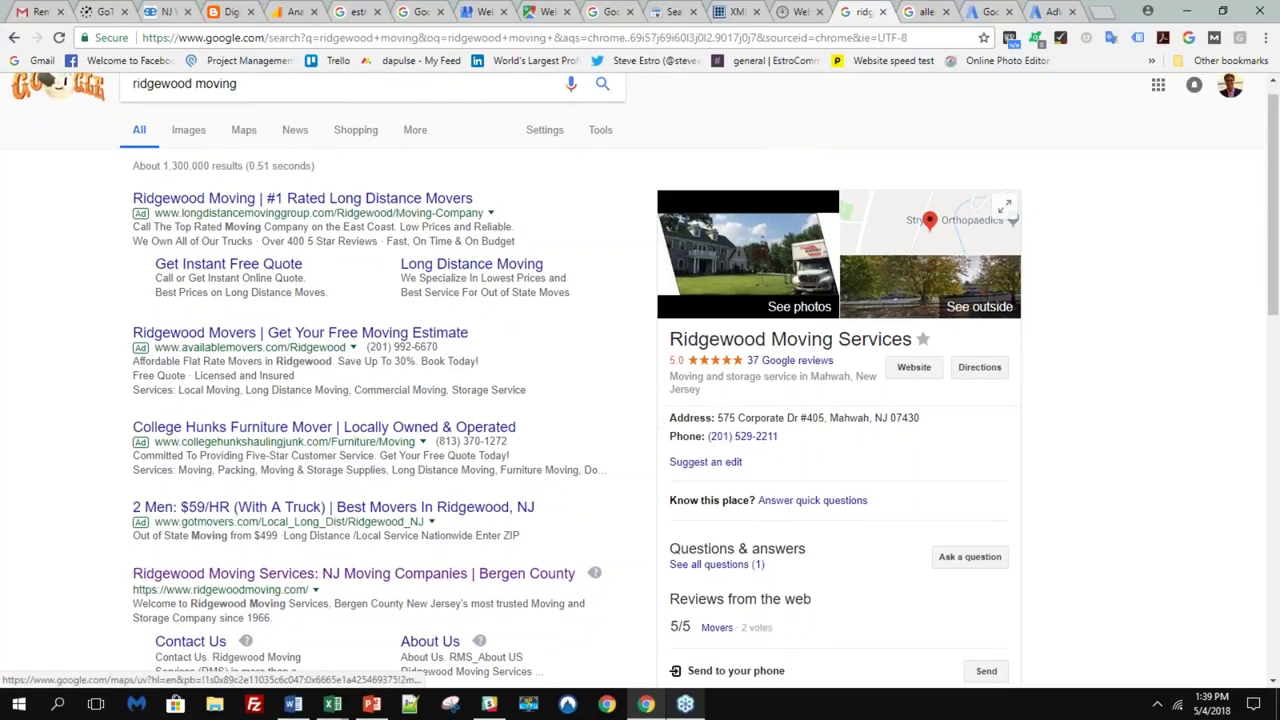
scroll(760, 250, "down", 1)
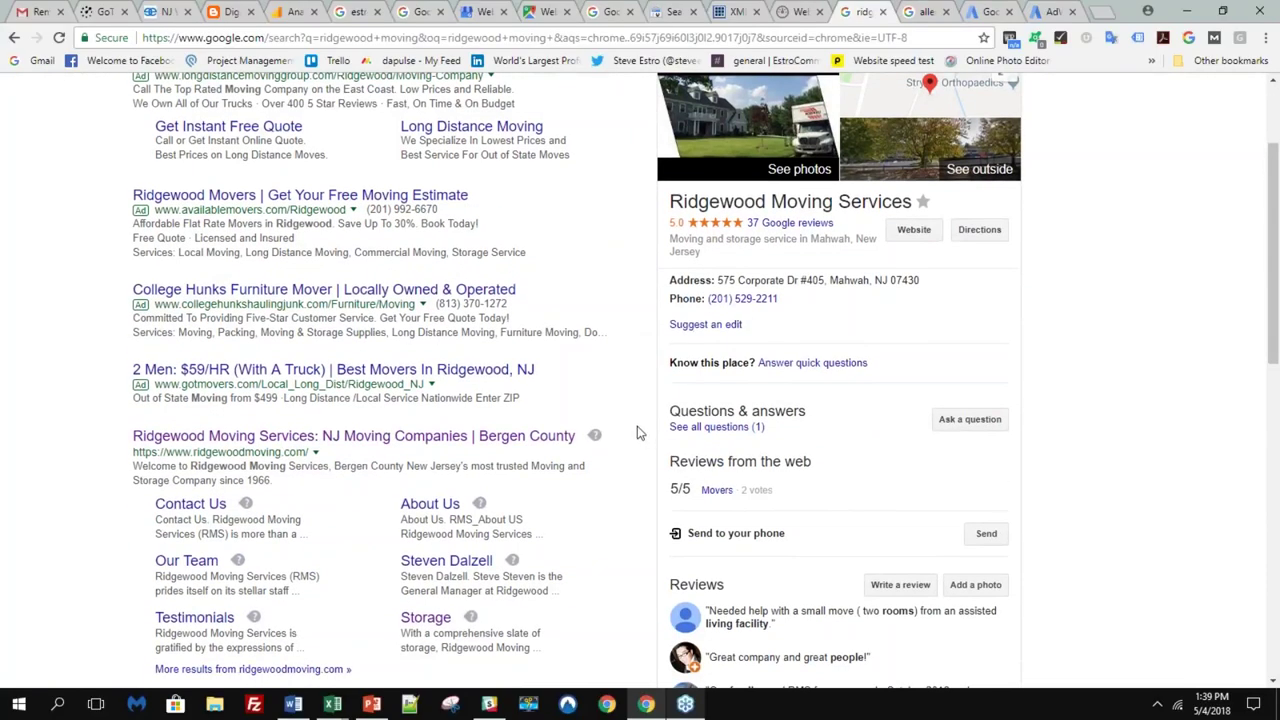
left_click(546, 436)
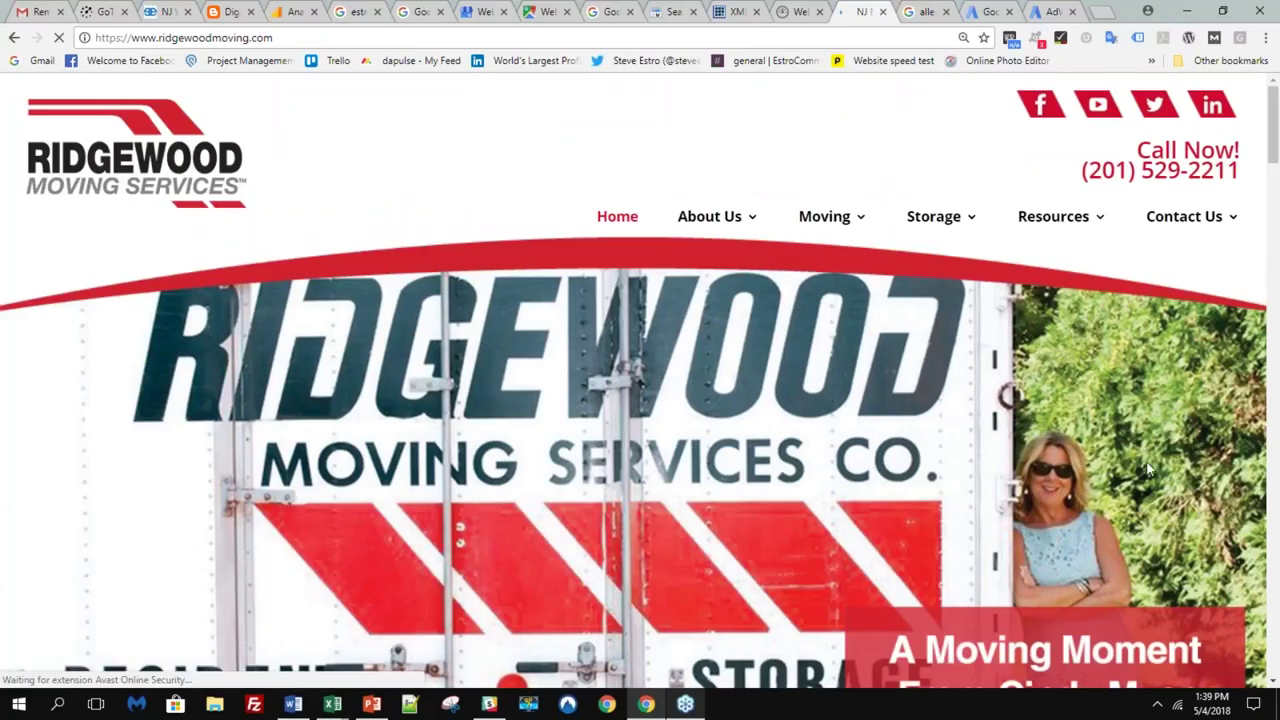
- Show the first homepage banner slide, then return to the 'allendale moving company' results
scroll(1148, 468, "down", 1)
scroll(1148, 468, "down", 1)
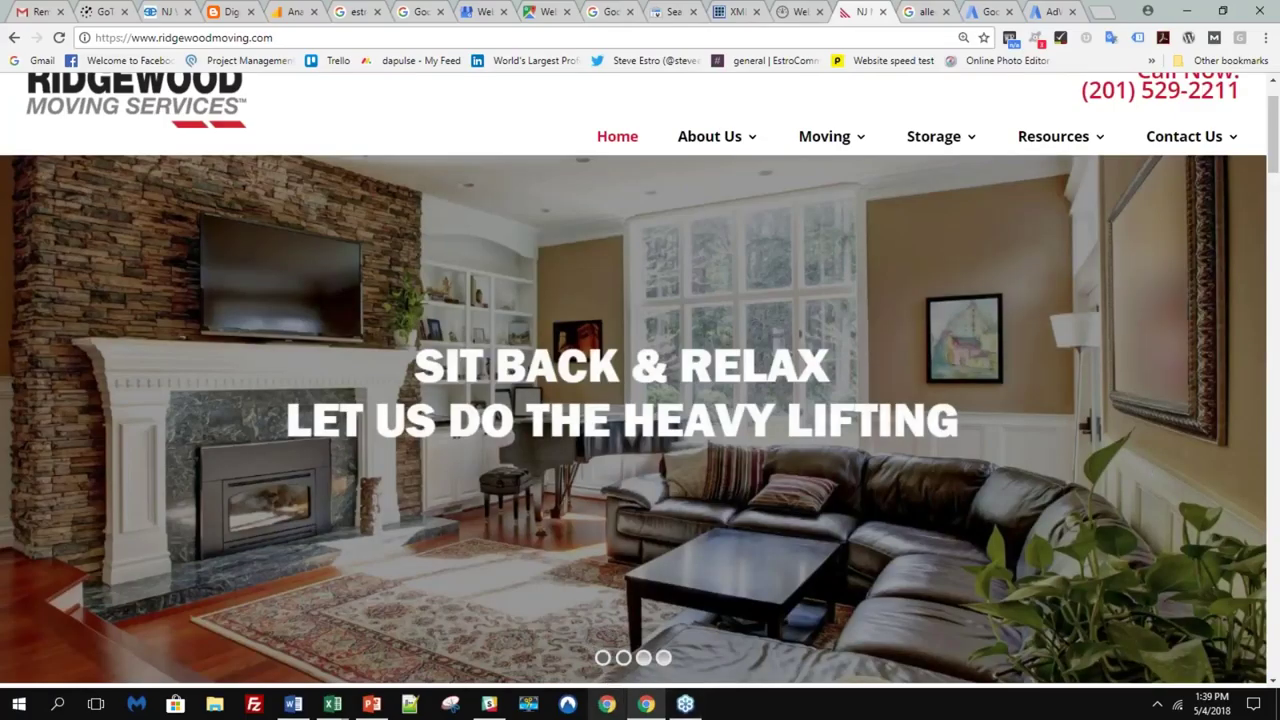
left_click(602, 659)
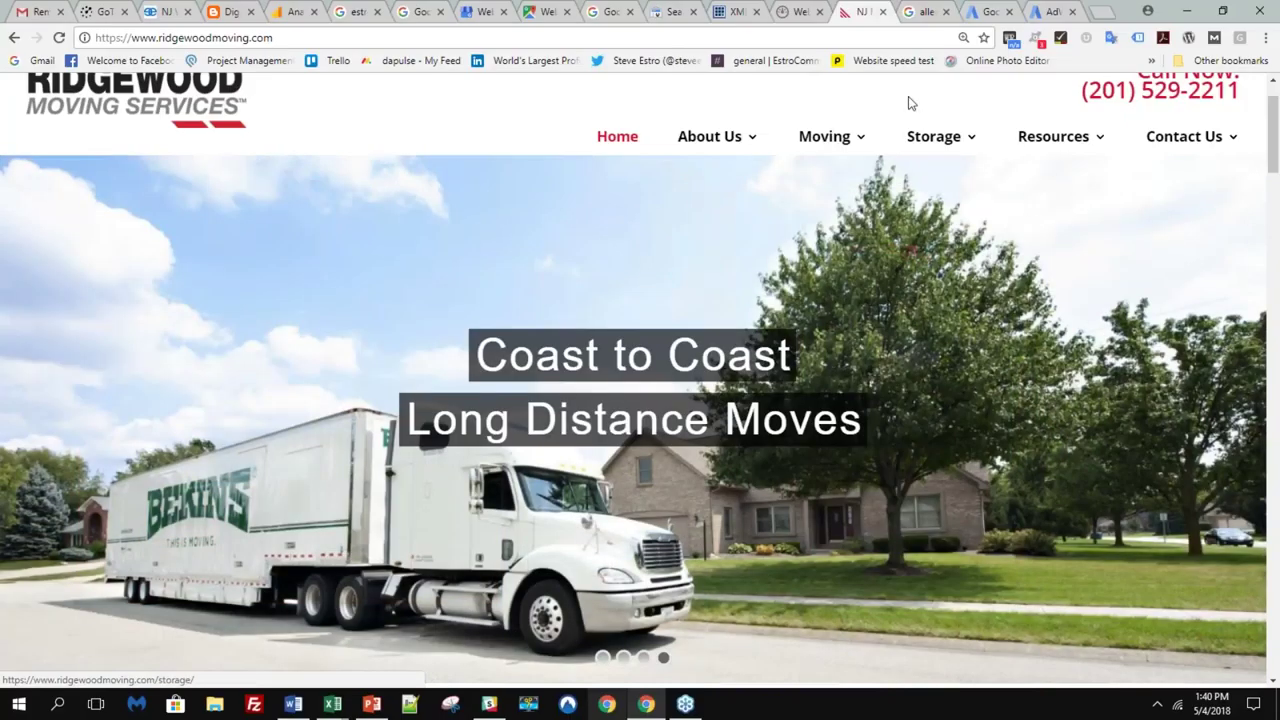
left_click(928, 11)
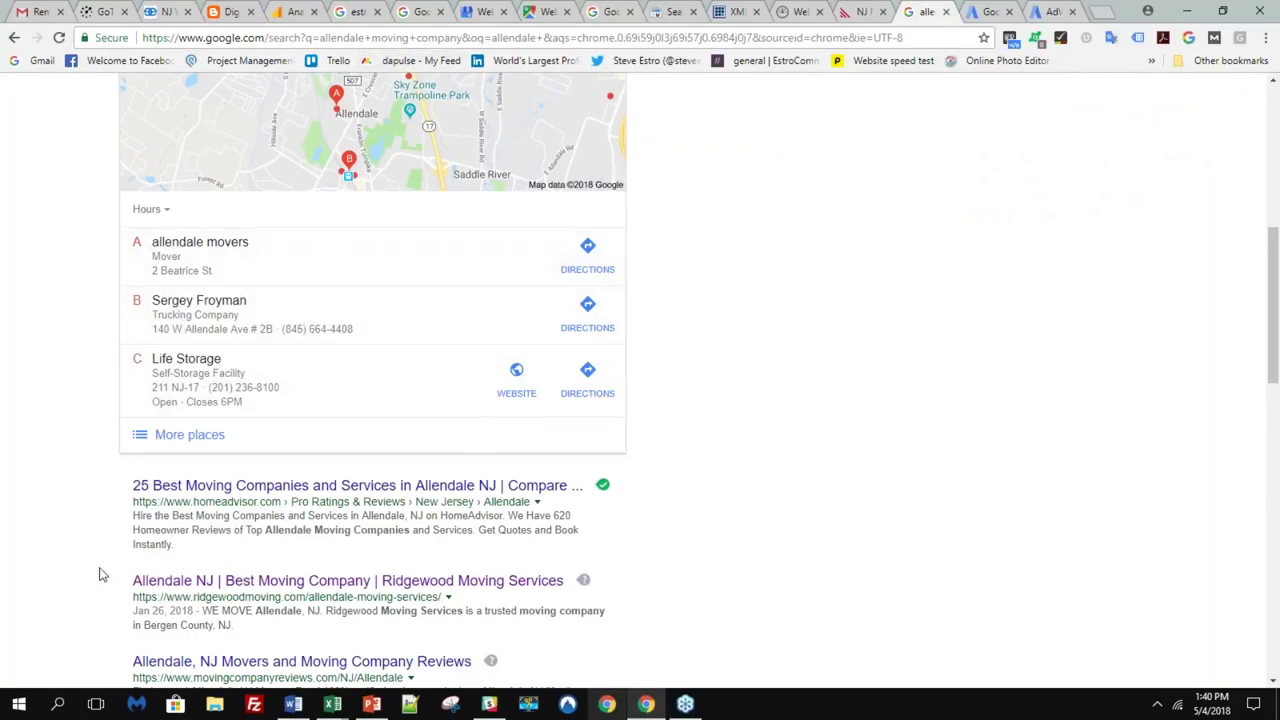
- Open the 'Allendale NJ | Best Moving Company | Ridgewood Moving Services' result and read down to IN TOWN
left_click(289, 586)
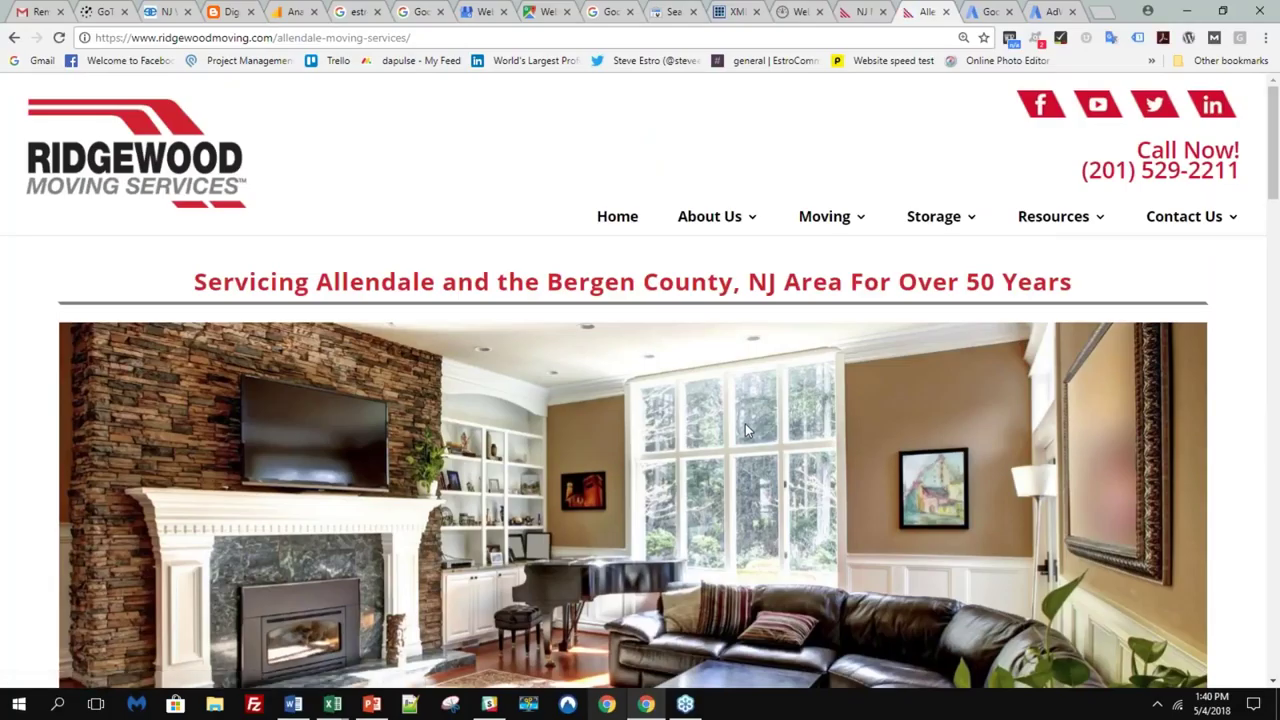
scroll(732, 428, "down", 1)
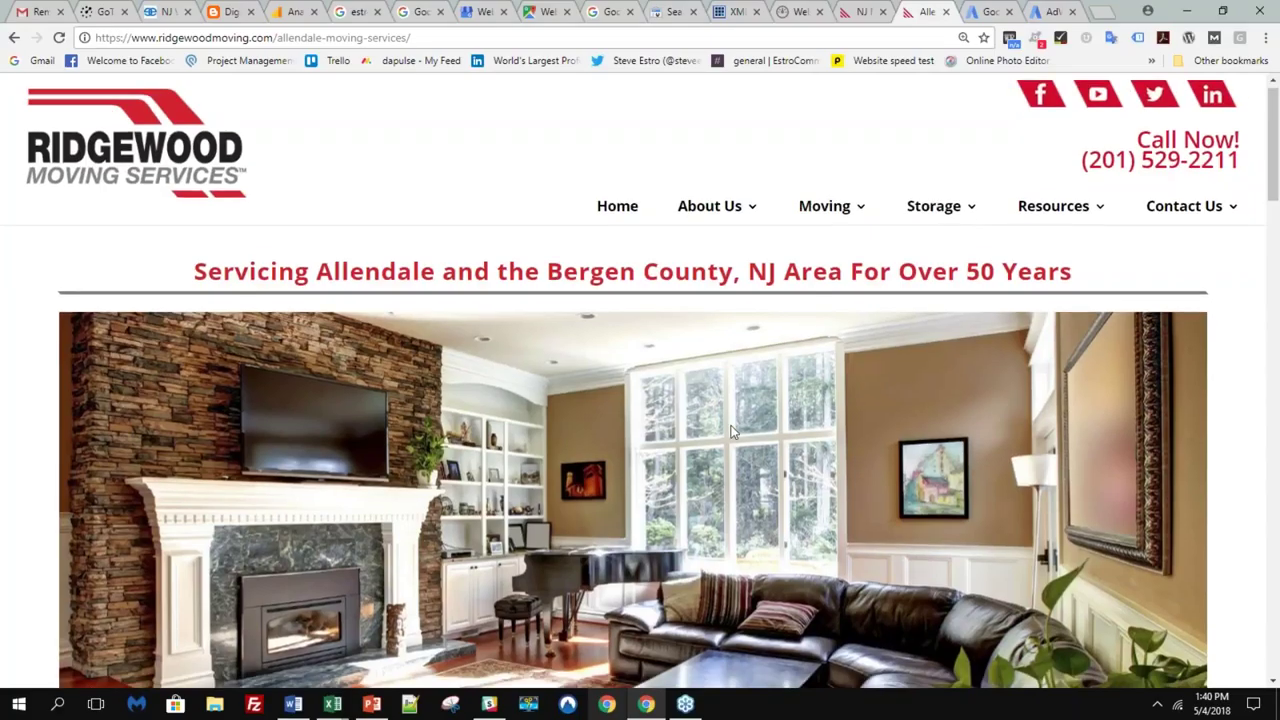
scroll(730, 430, "down", 2)
scroll(705, 425, "up", 2)
scroll(702, 423, "down", 3)
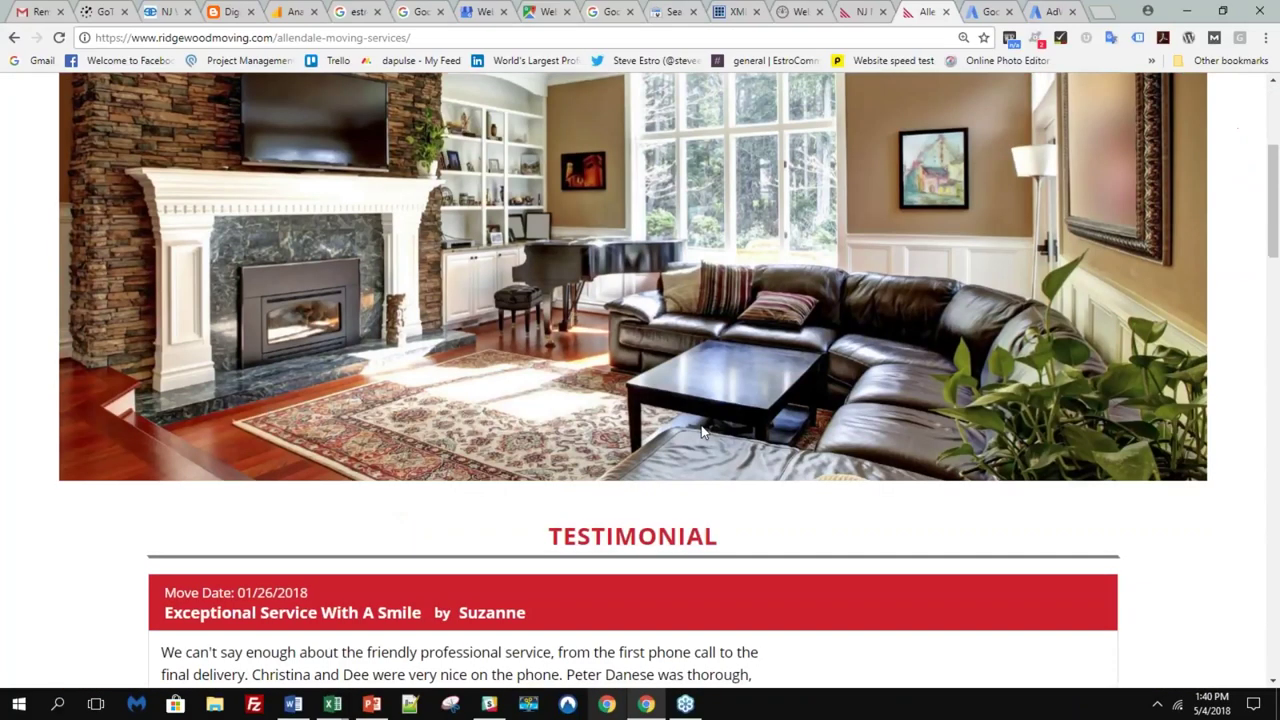
scroll(701, 425, "down", 5)
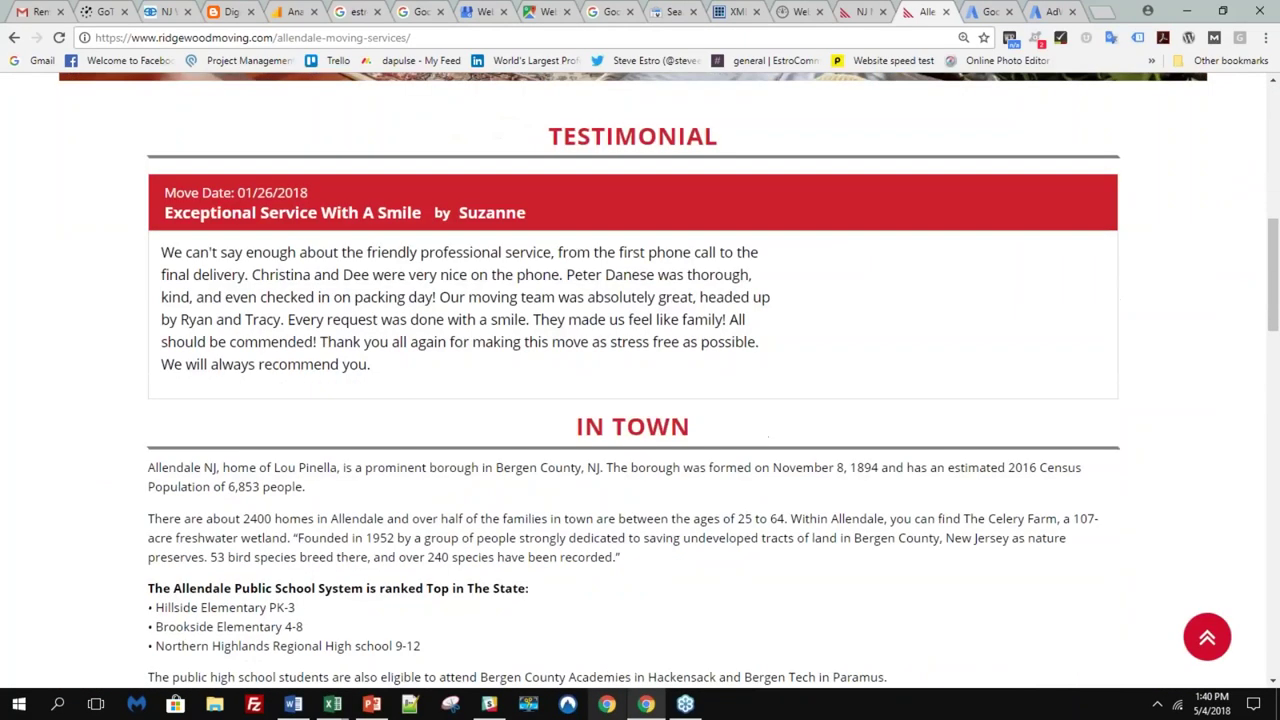
scroll(697, 428, "down", 1)
scroll(697, 428, "down", 1)
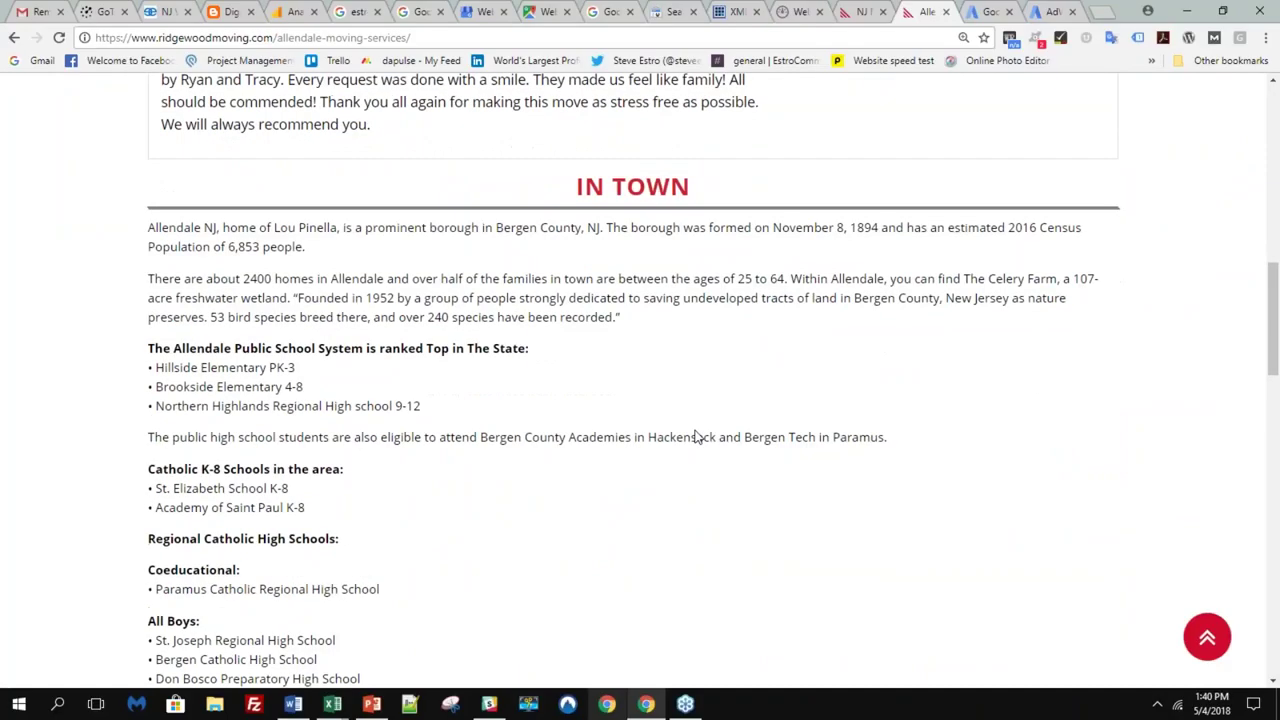
scroll(697, 428, "down", 1)
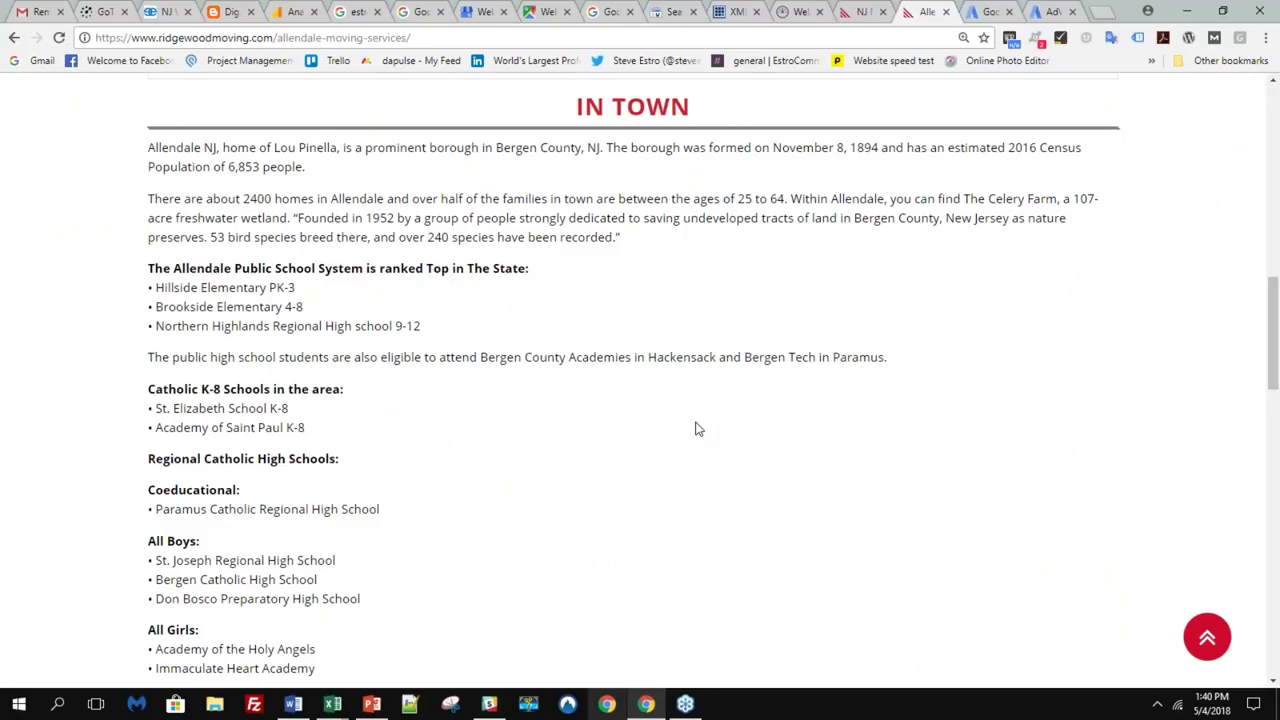
scroll(675, 424, "down", 1)
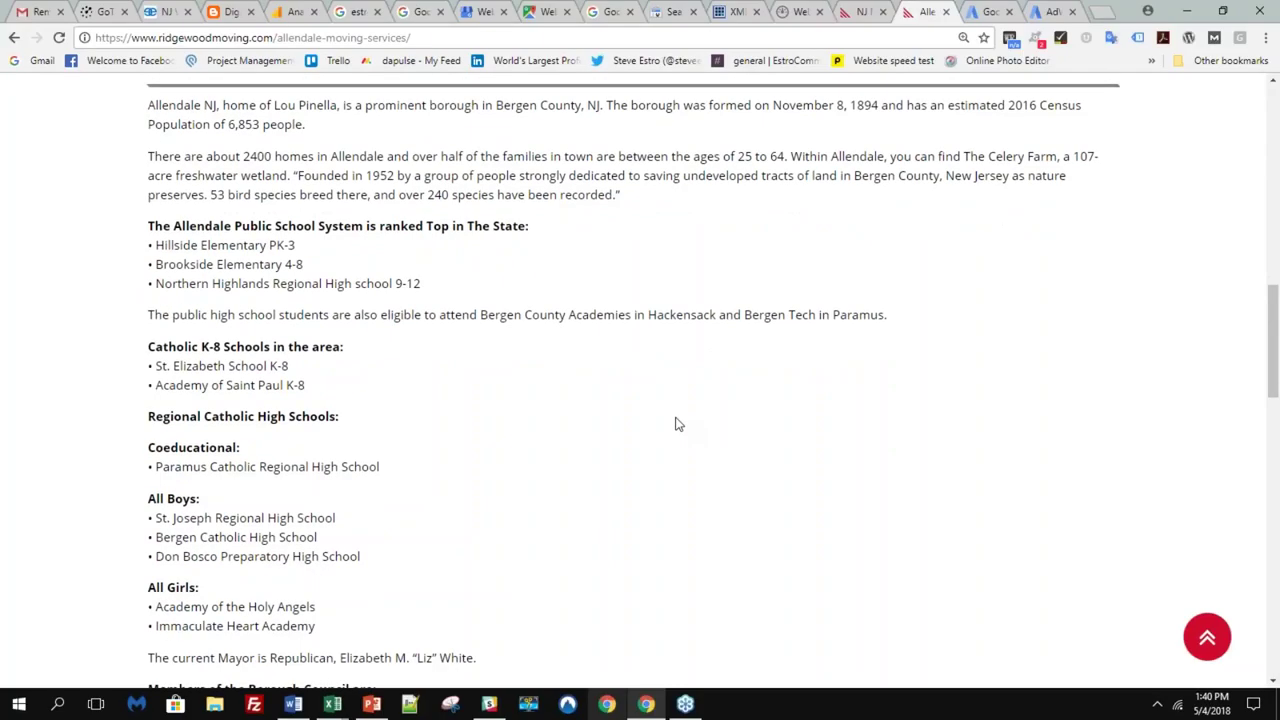
scroll(675, 424, "down", 1)
scroll(674, 423, "down", 1)
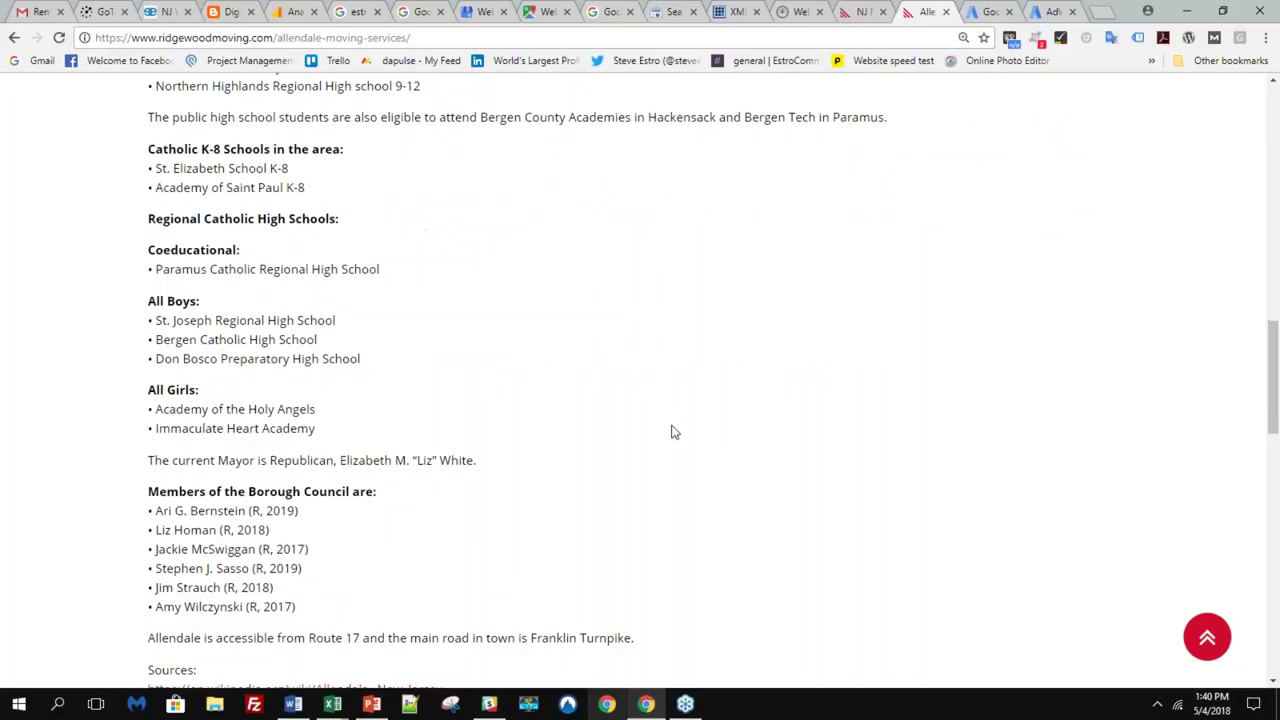
scroll(672, 431, "down", 1)
scroll(679, 440, "up", 5)
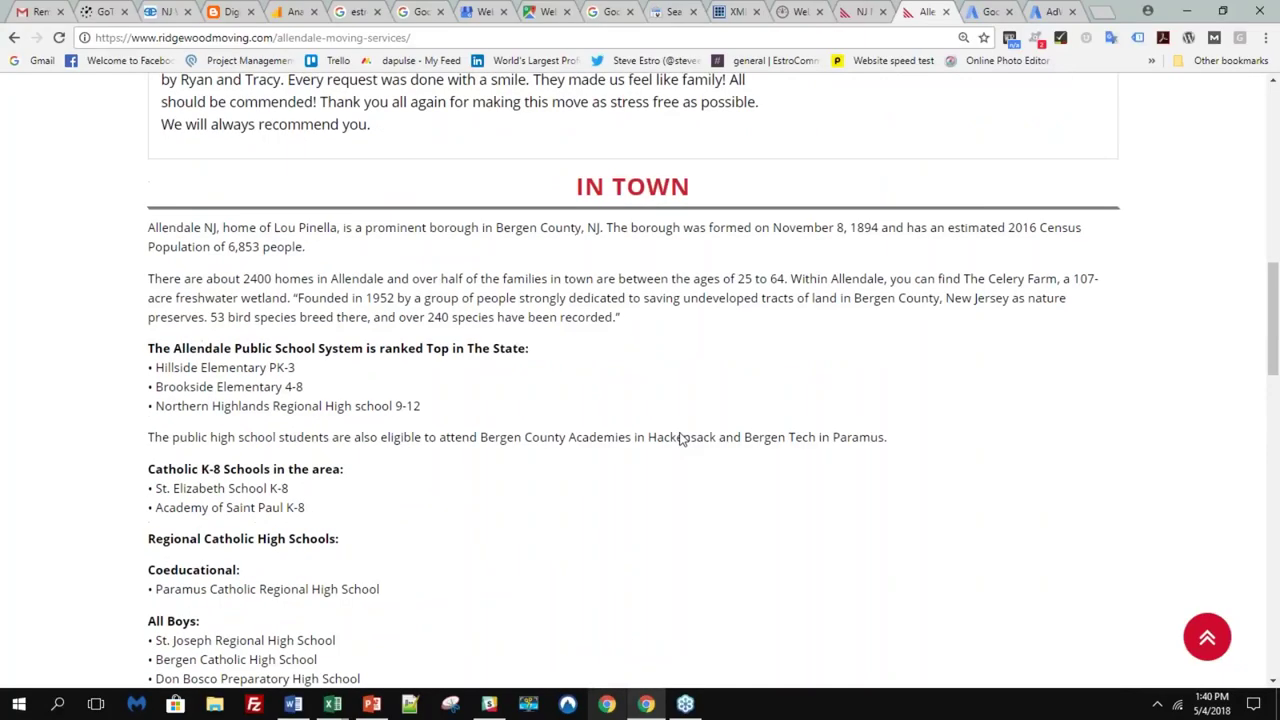
scroll(680, 441, "up", 1)
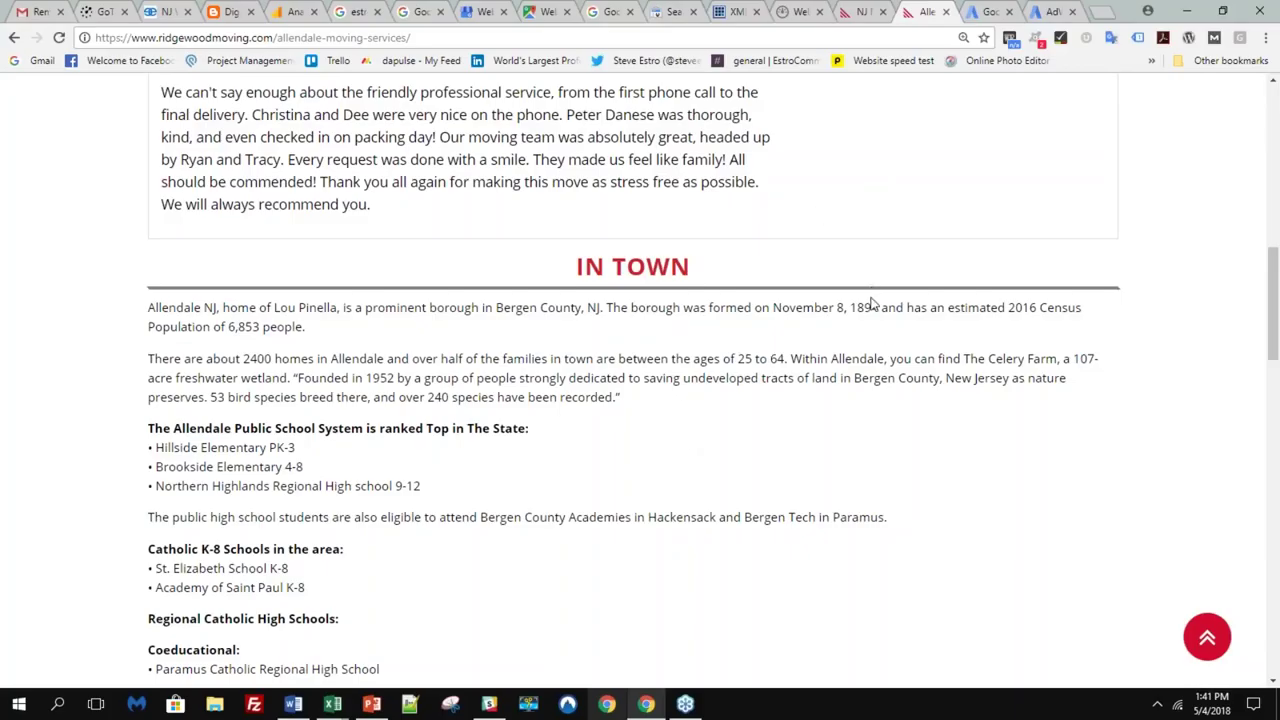
scroll(862, 331, "up", 4)
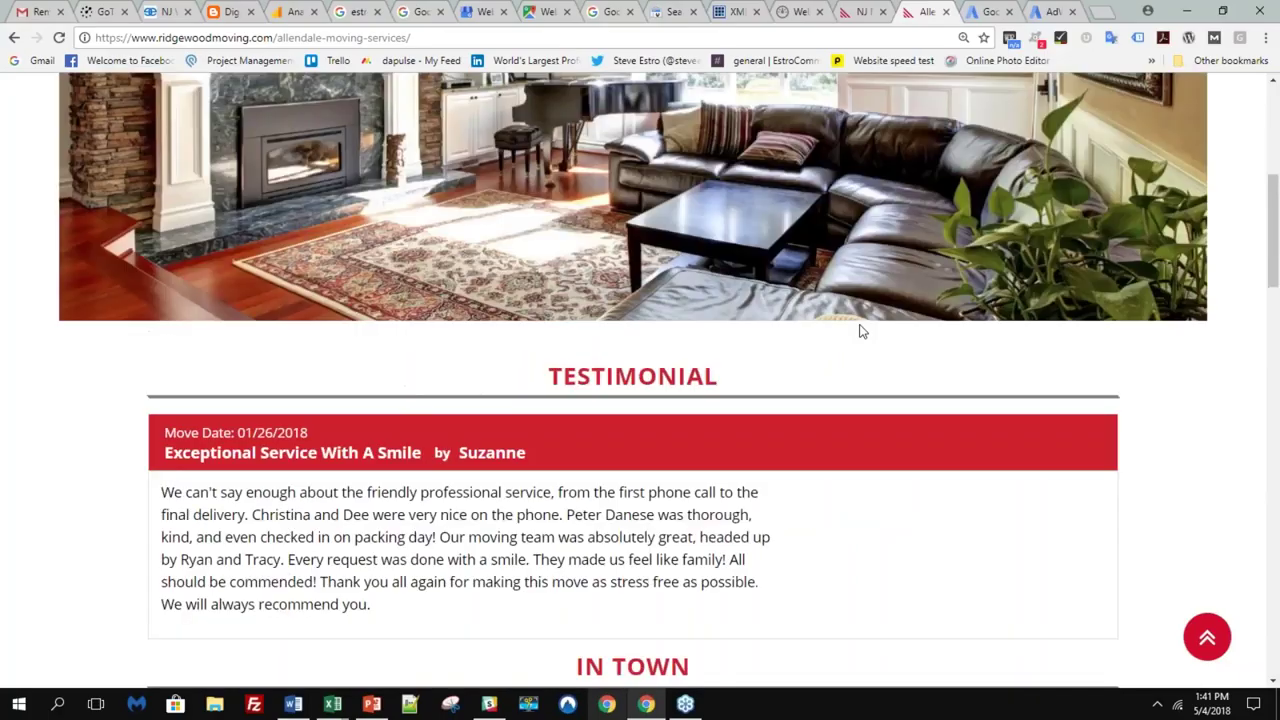
scroll(862, 331, "up", 5)
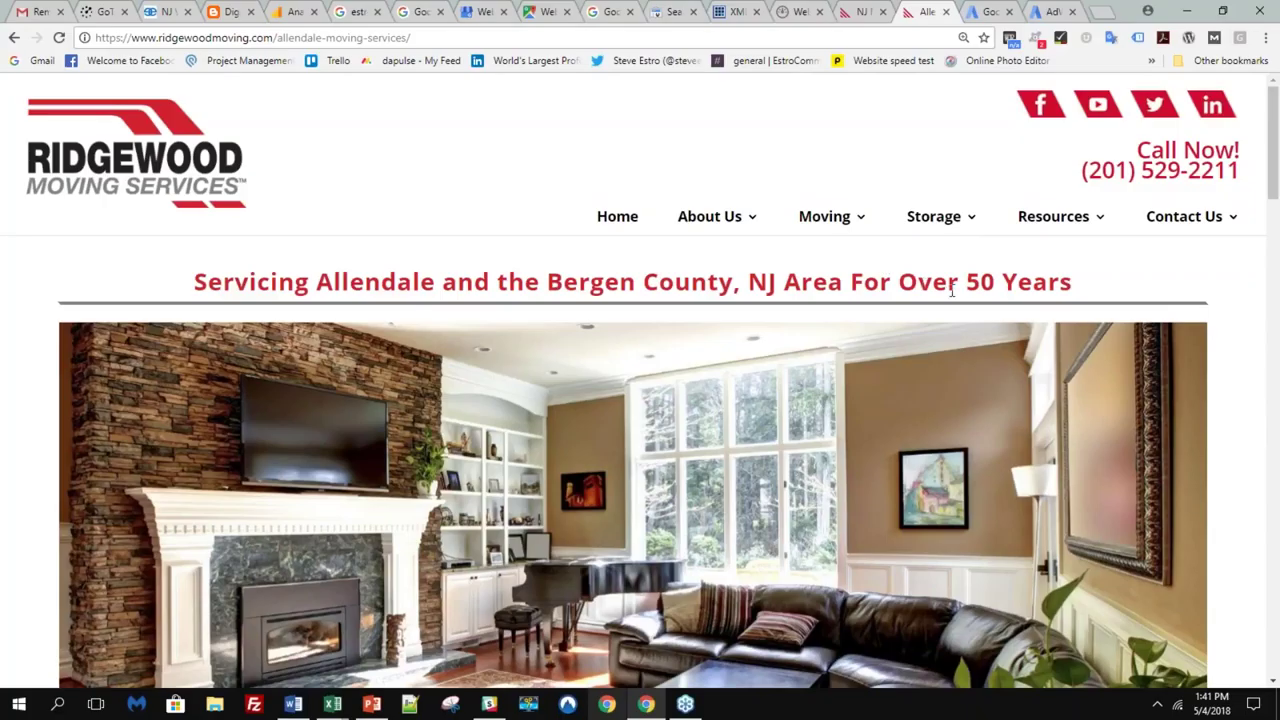
- Switch to Google AdWords Express and start creating a new ad
left_click(986, 18)
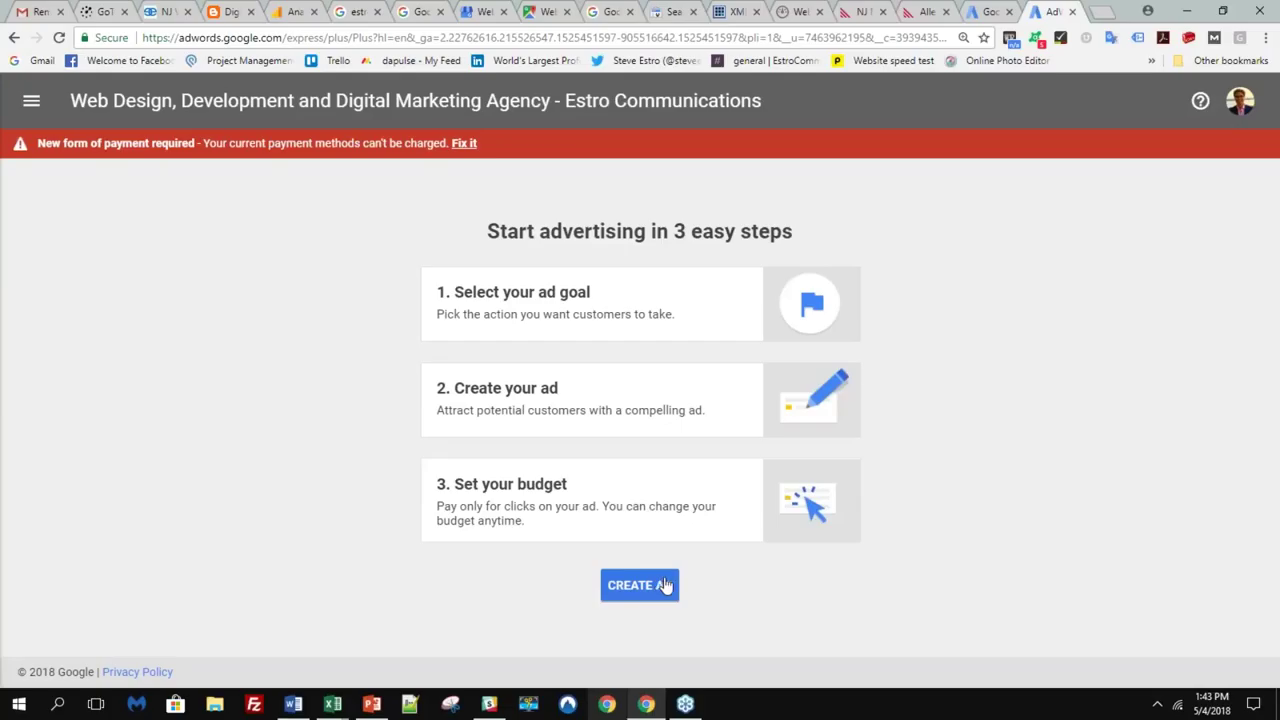
left_click(665, 585)
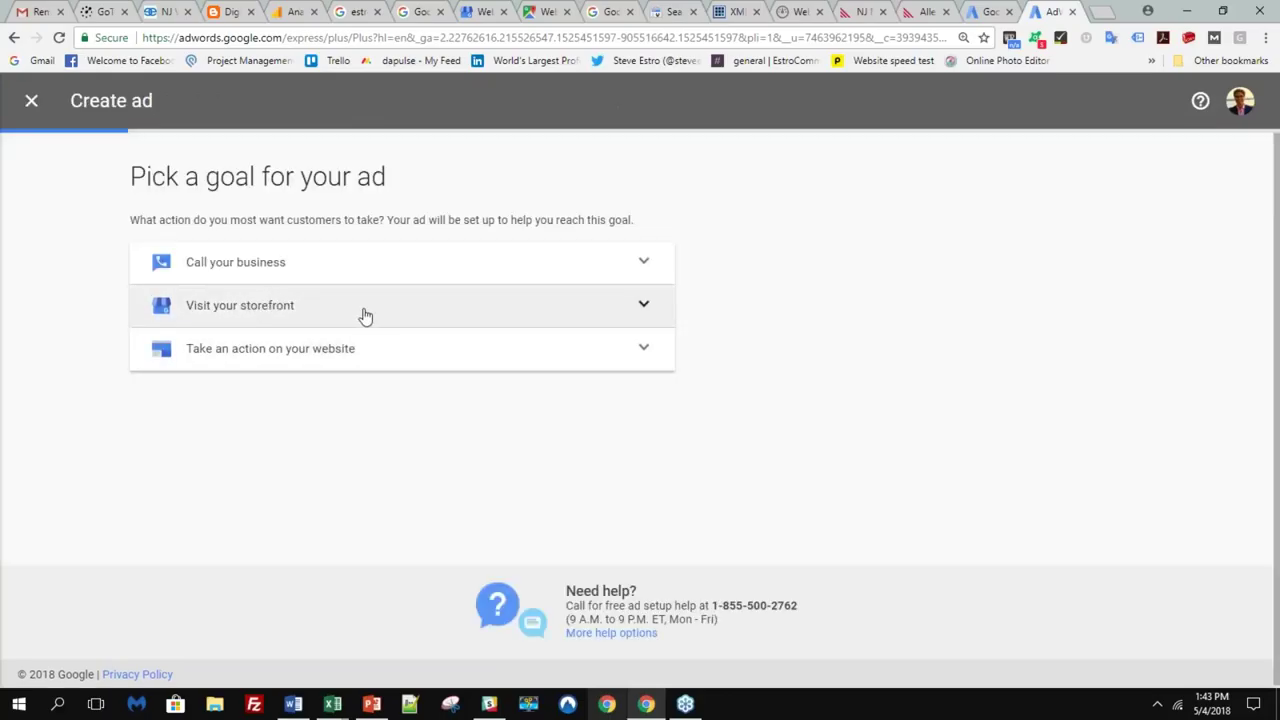
- Compare the call, storefront and website-action goals, then choose Call your business
left_click(648, 270)
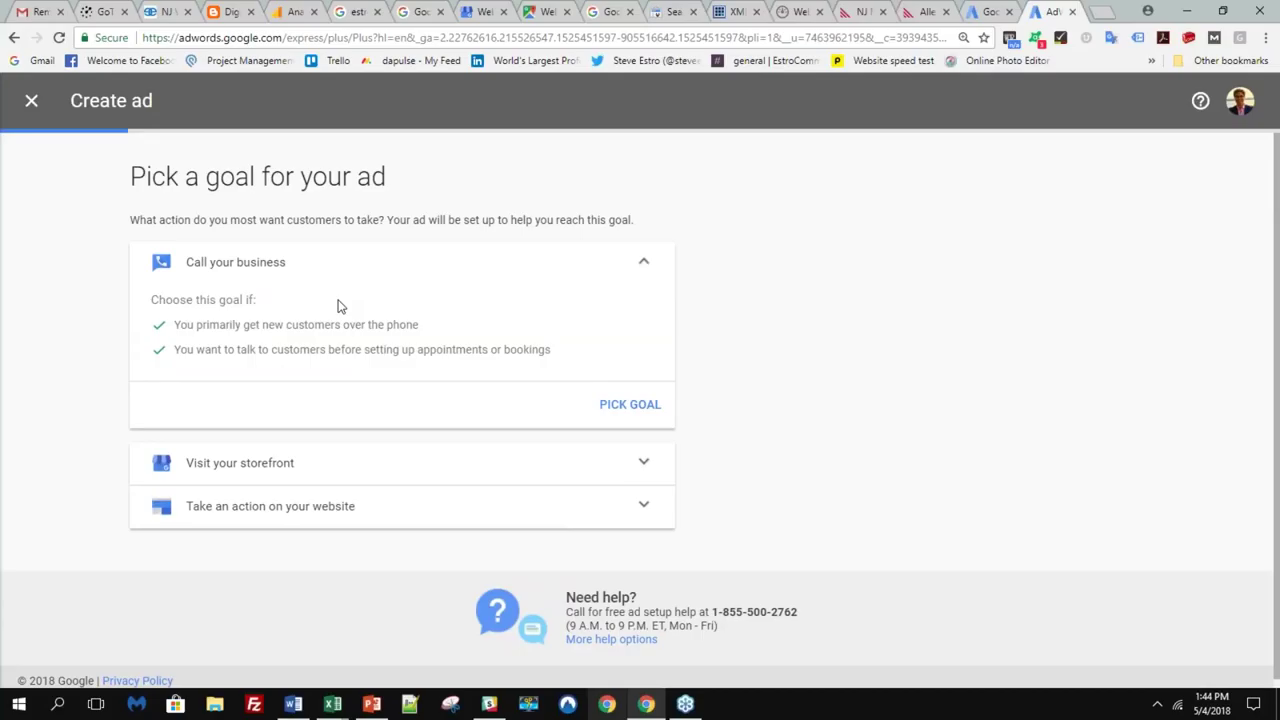
left_click(620, 463)
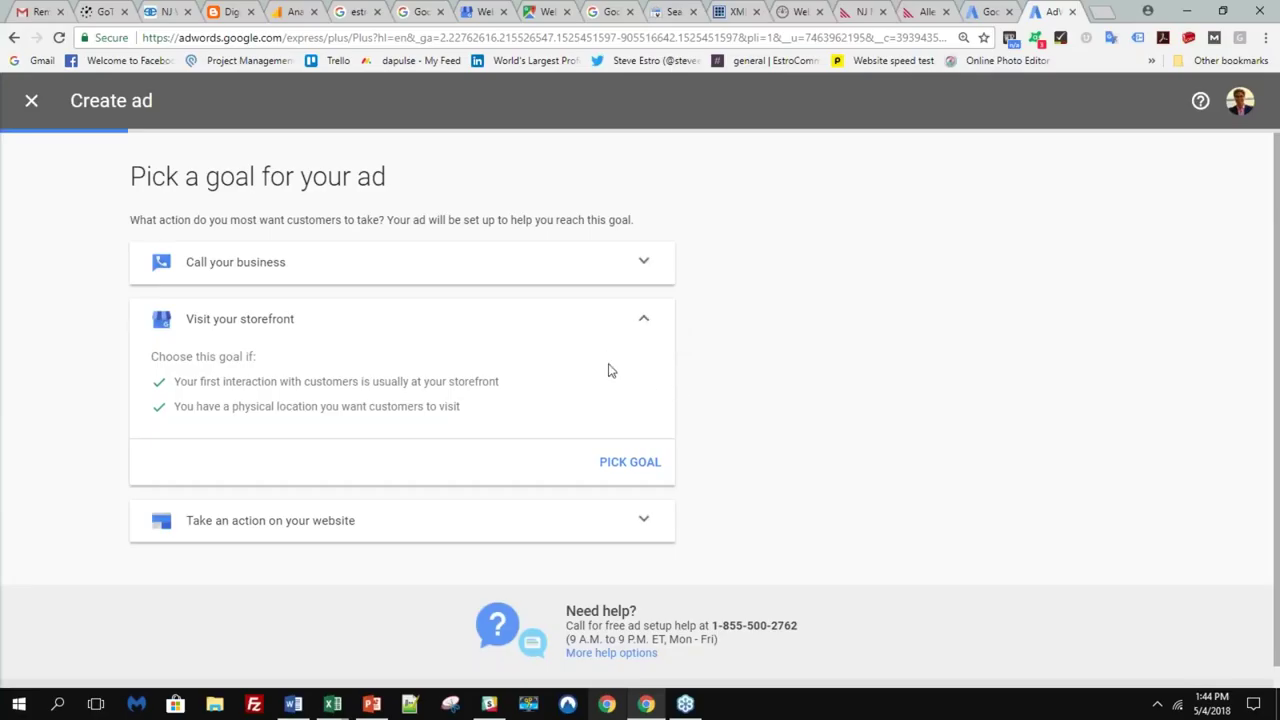
left_click(645, 520)
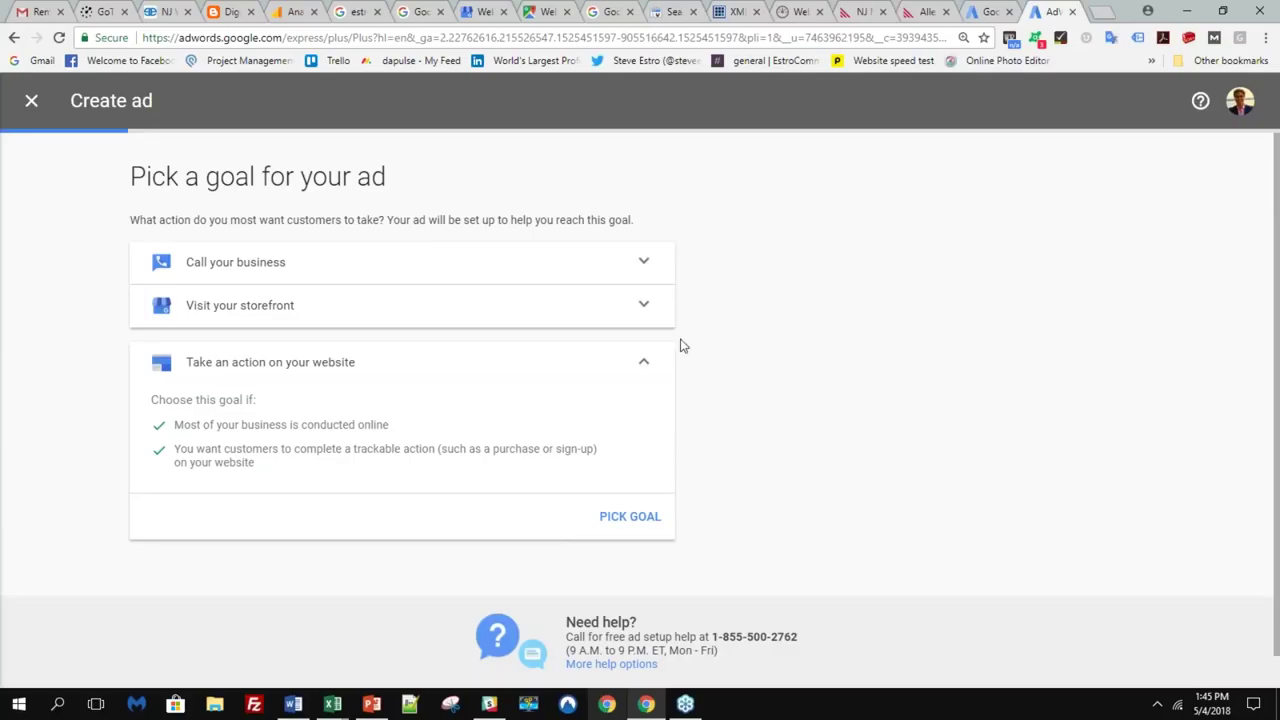
left_click(648, 270)
left_click(615, 405)
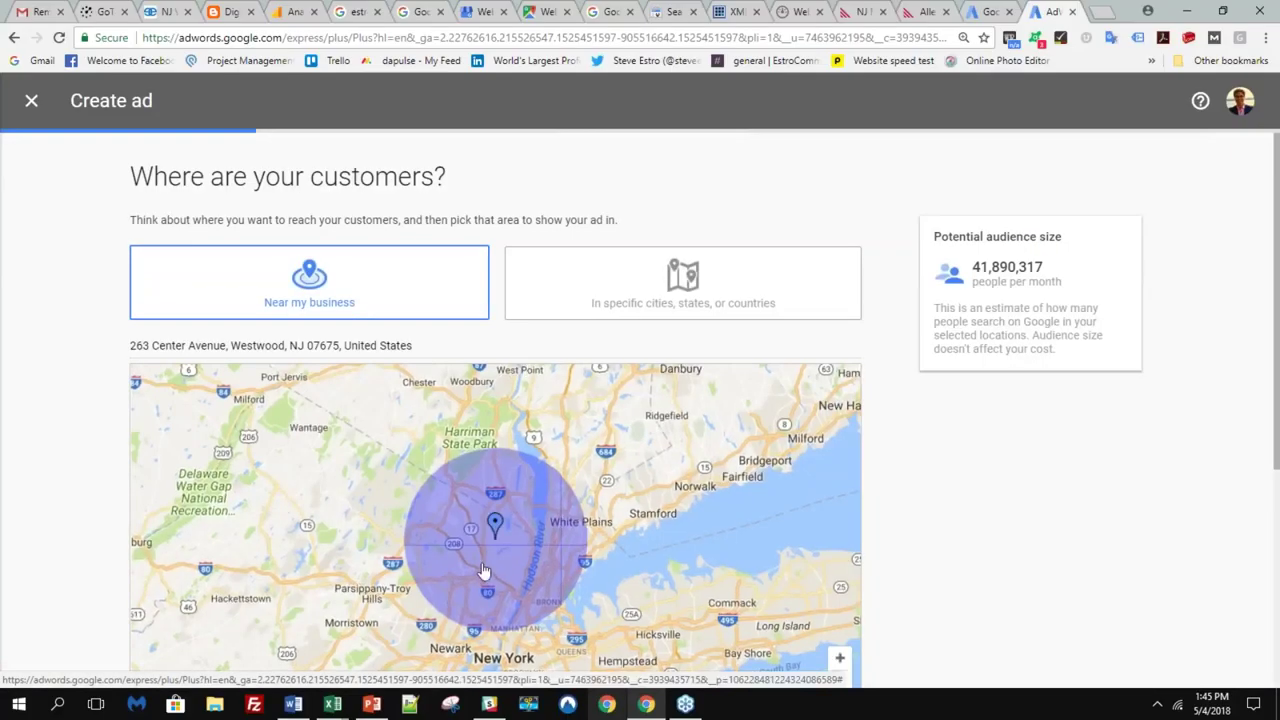
- Accept the default location and add 'digital marketing agency' as the promoted service
scroll(1073, 516, "down", 3)
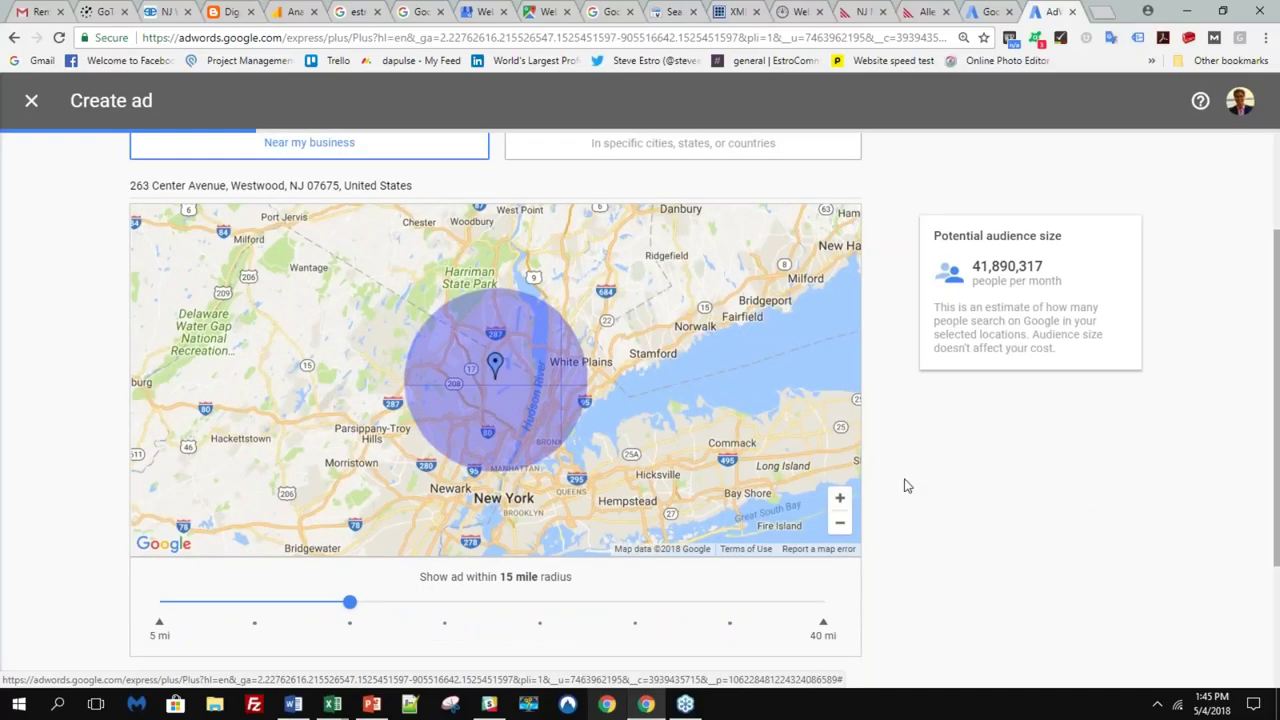
scroll(906, 483, "down", 4)
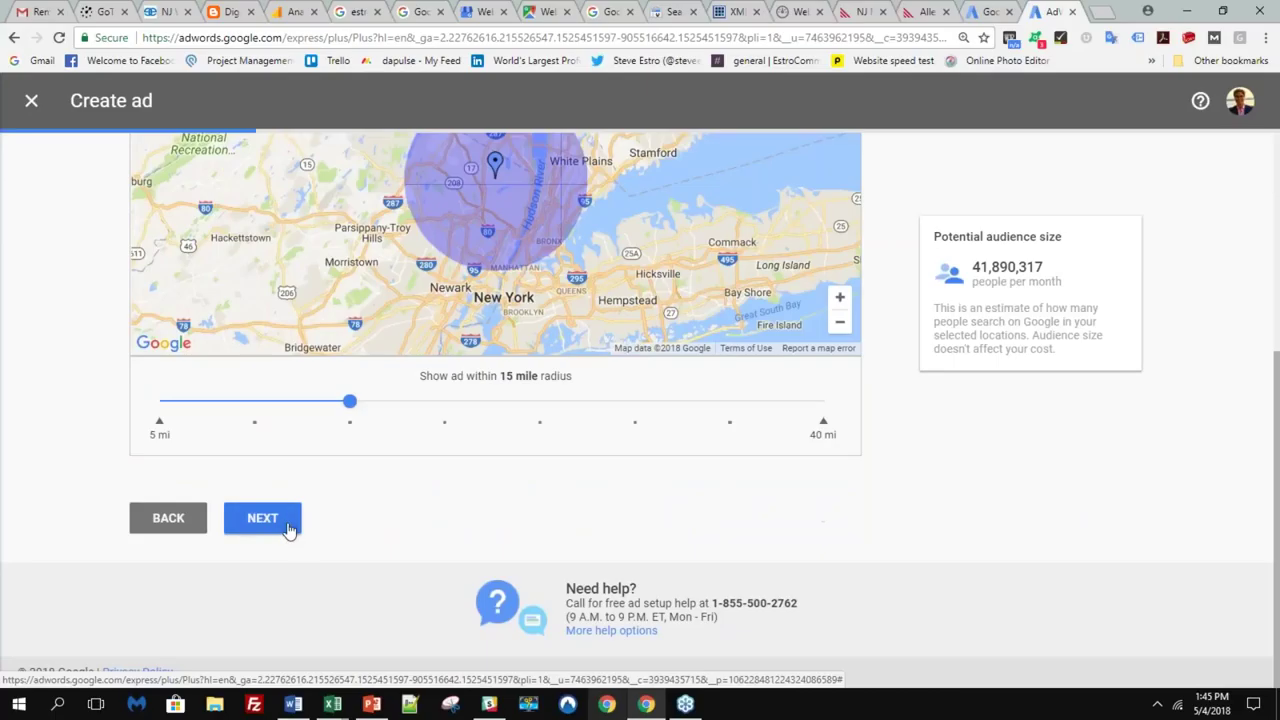
left_click(262, 518)
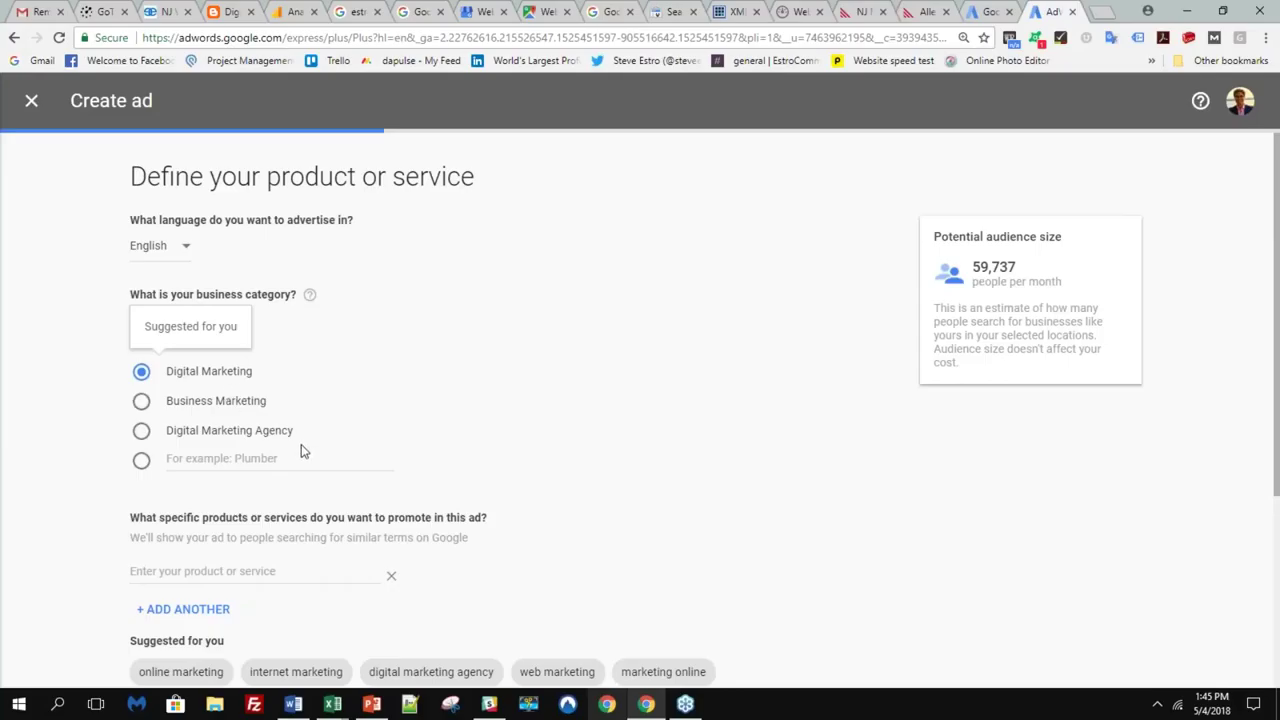
scroll(301, 444, "down", 3)
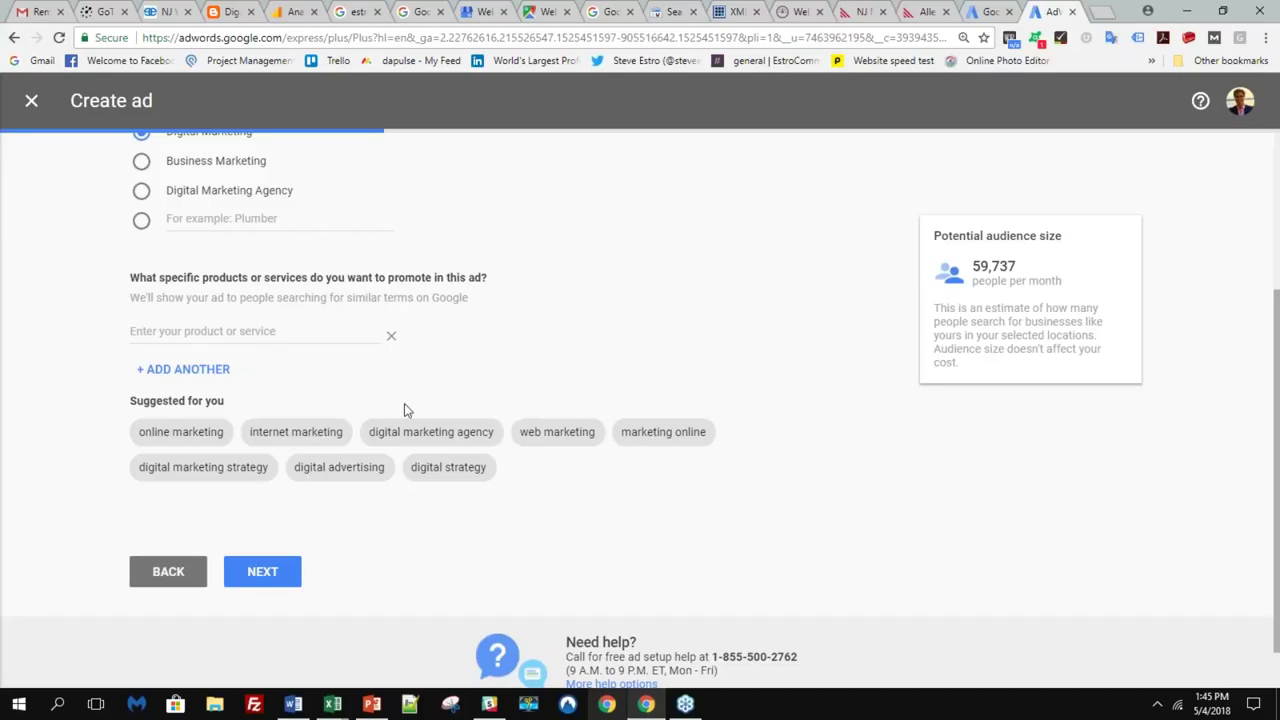
left_click(438, 440)
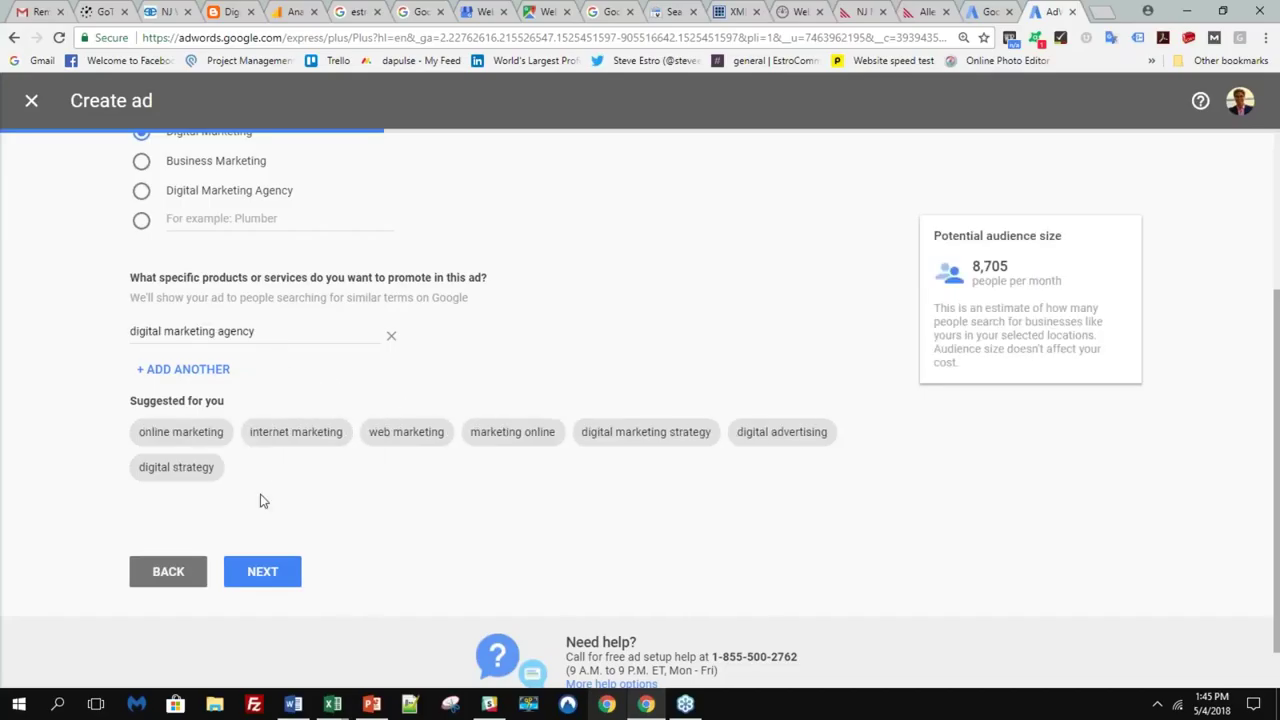
- Move to ad writing and set the second headline to 'Your Digital Agency Locally'
left_click(262, 571)
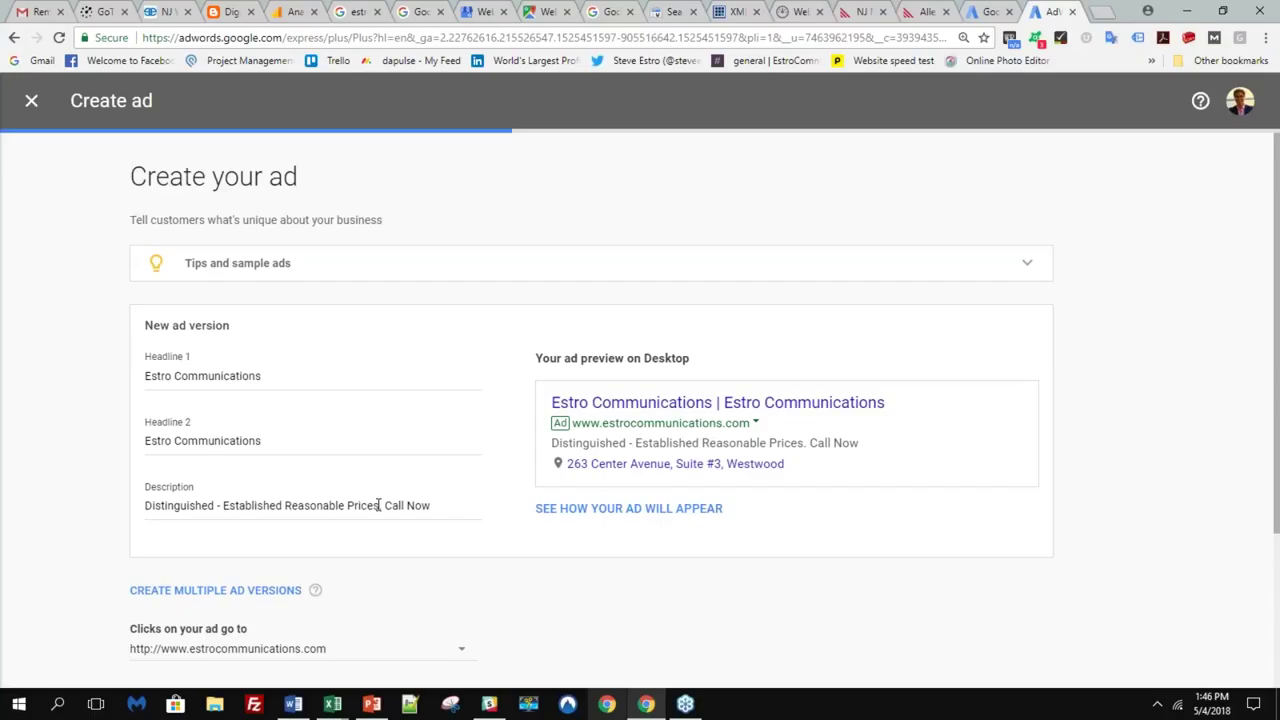
left_click(294, 375)
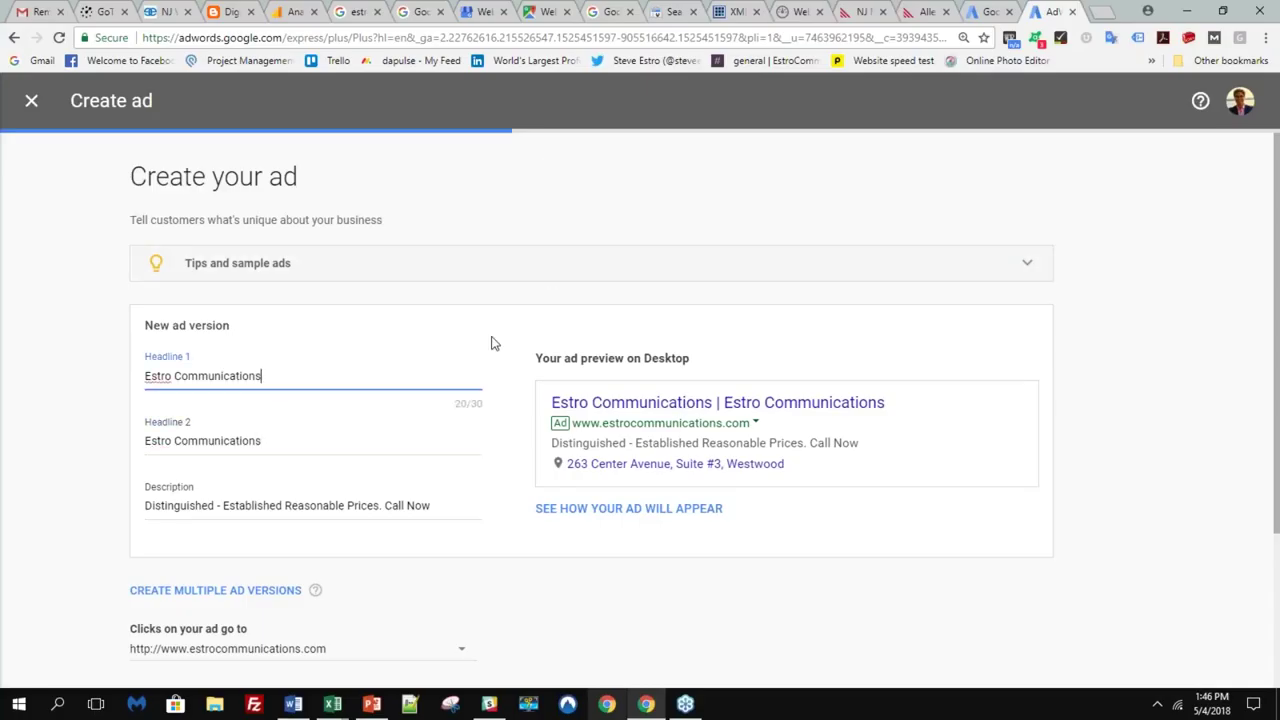
triple_click(254, 441)
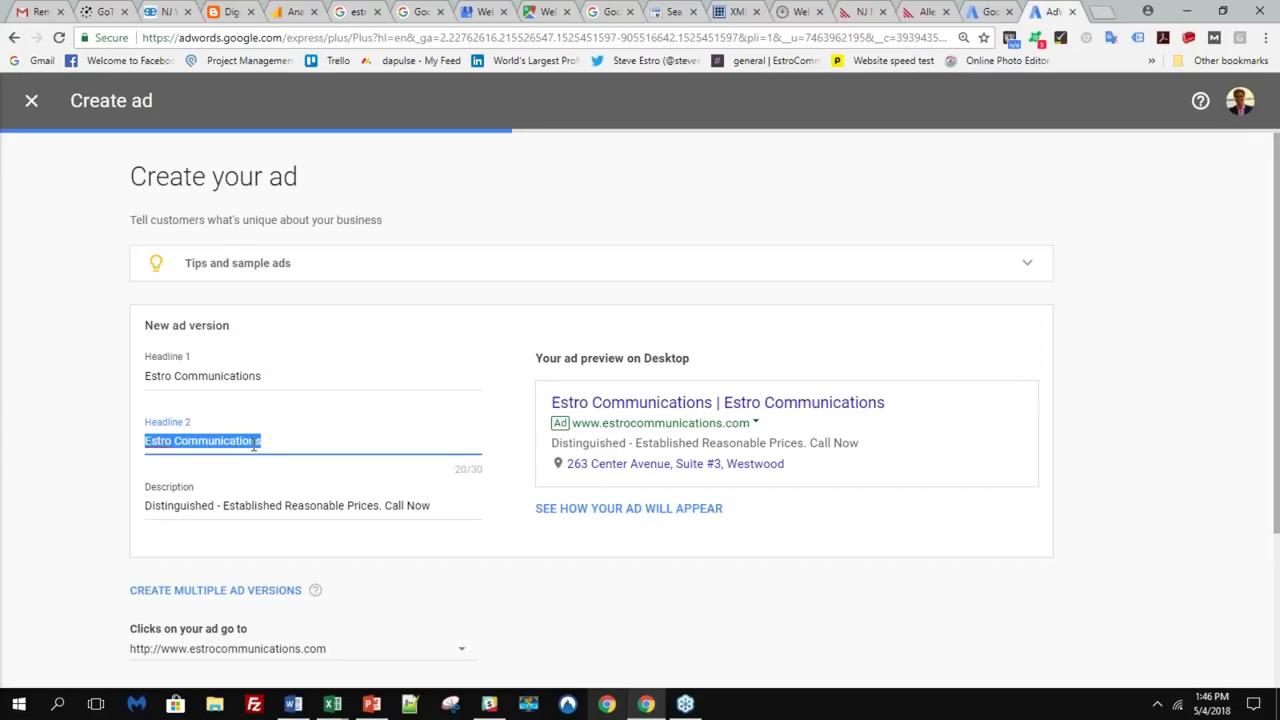
type("Your Digital")
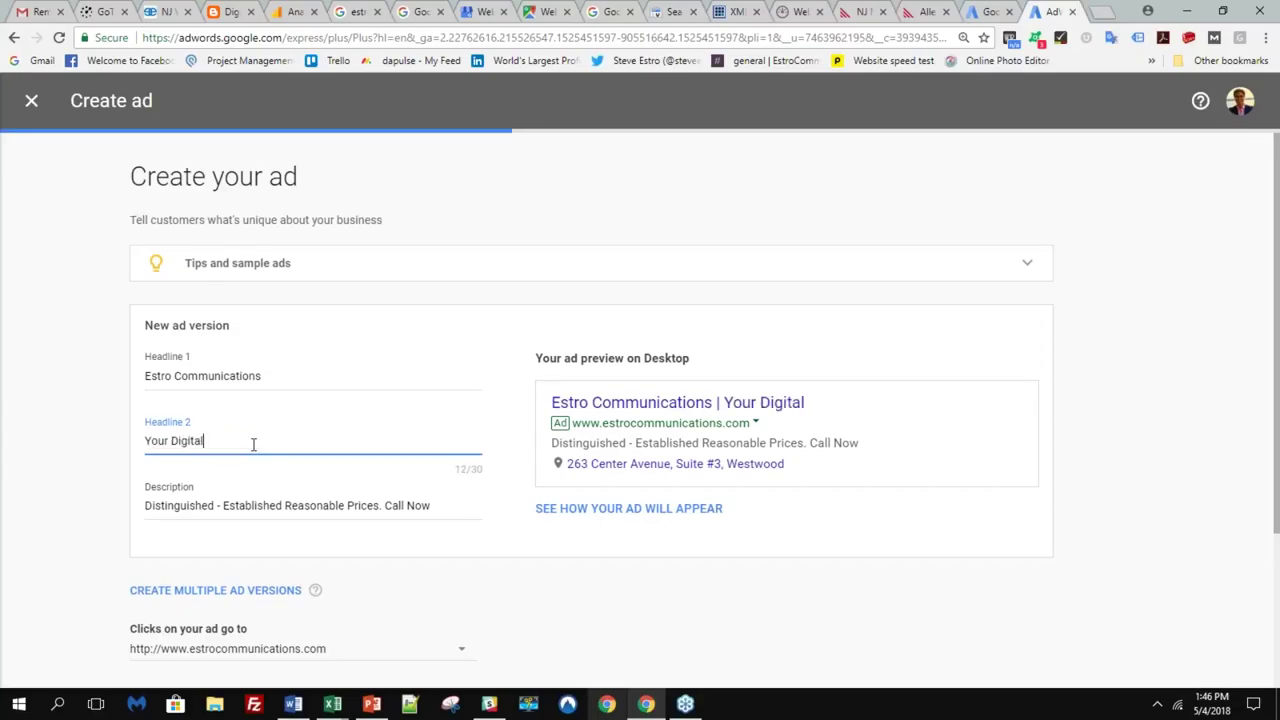
type(" Agency Locally")
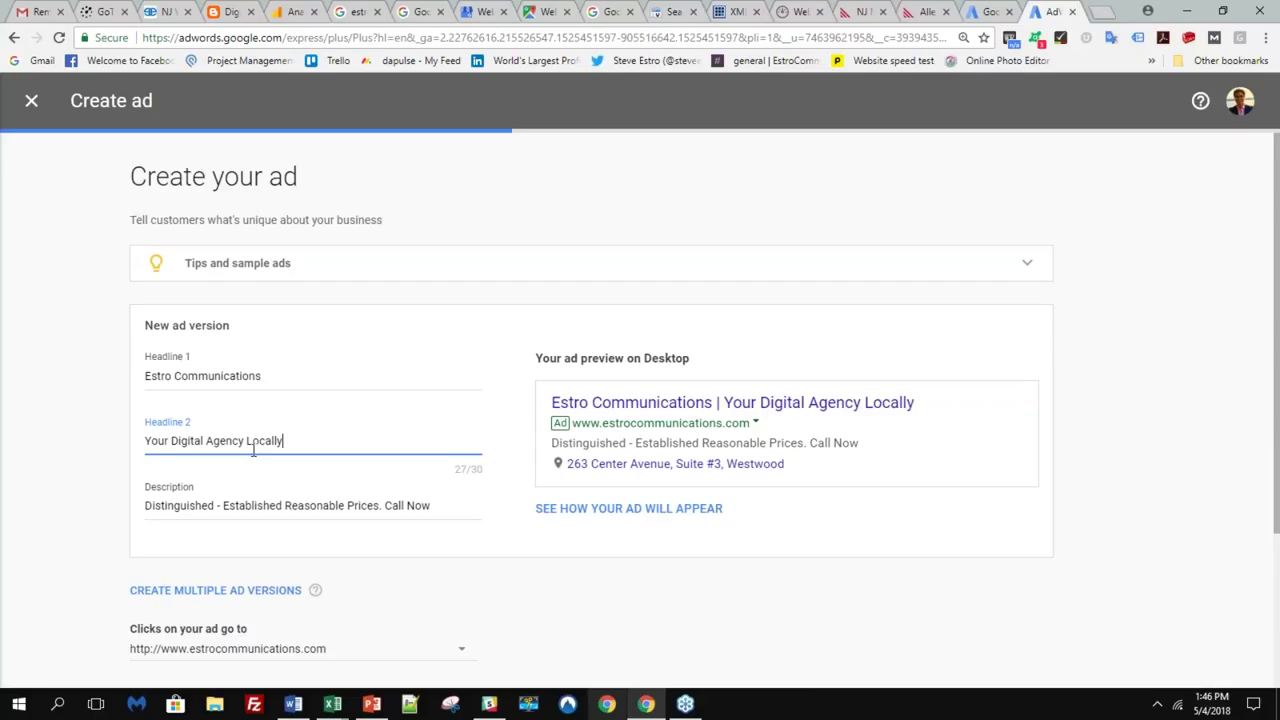
- Clear the old description and keep the ad's destination website unchanged
triple_click(265, 503)
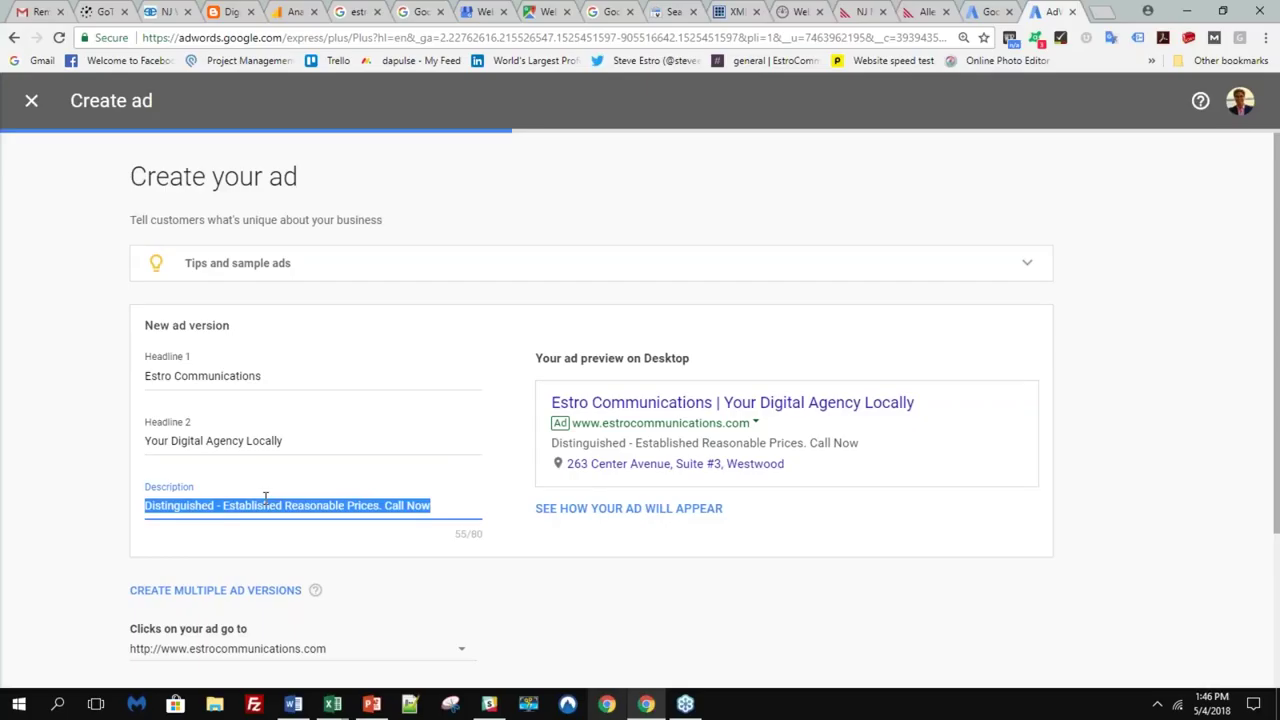
key("BackSpace")
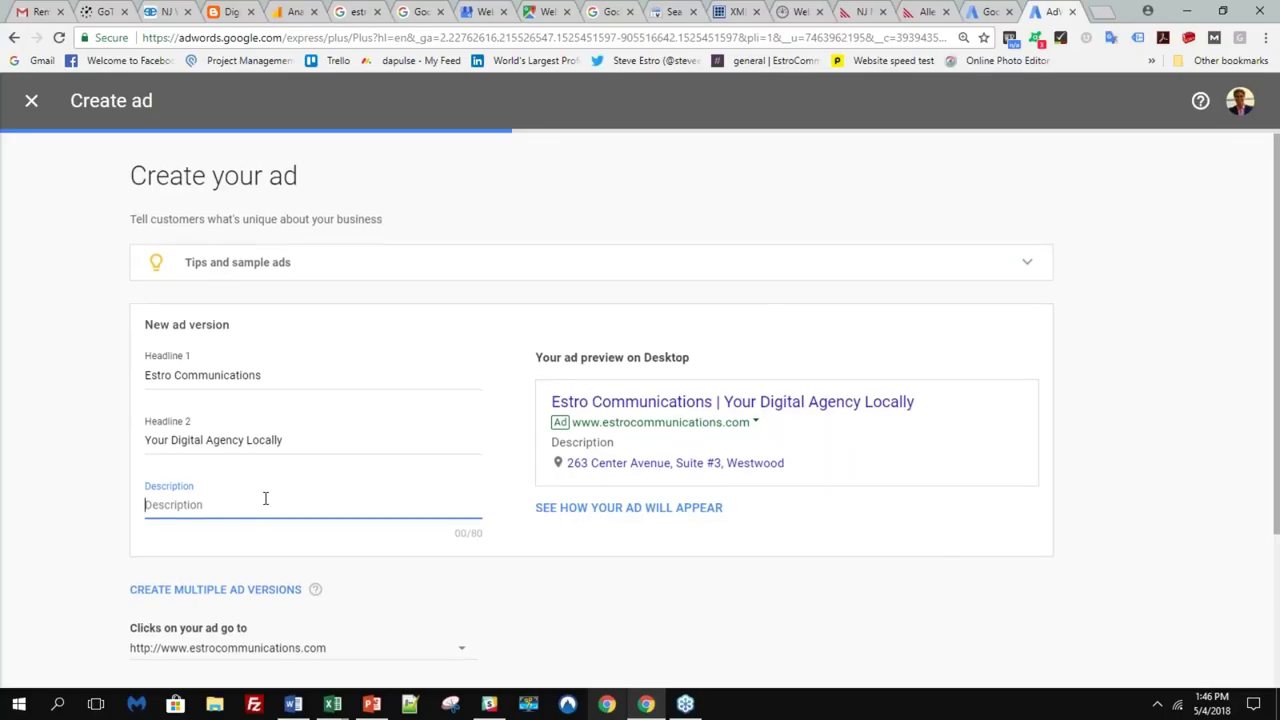
scroll(300, 502, "down", 2)
left_click(469, 498)
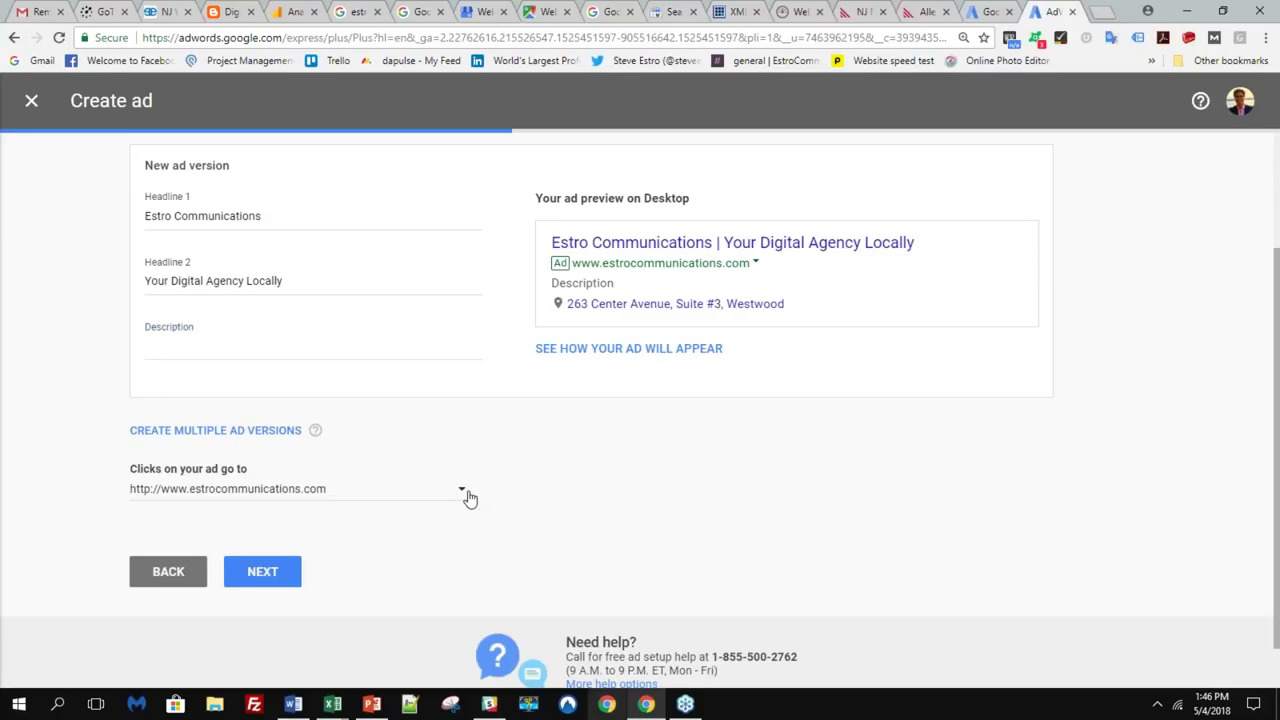
left_click(466, 498)
- Write the description 'IS YOUR WEBSITE IN NEED OF A REFRESH?' in capitals
left_click(347, 350)
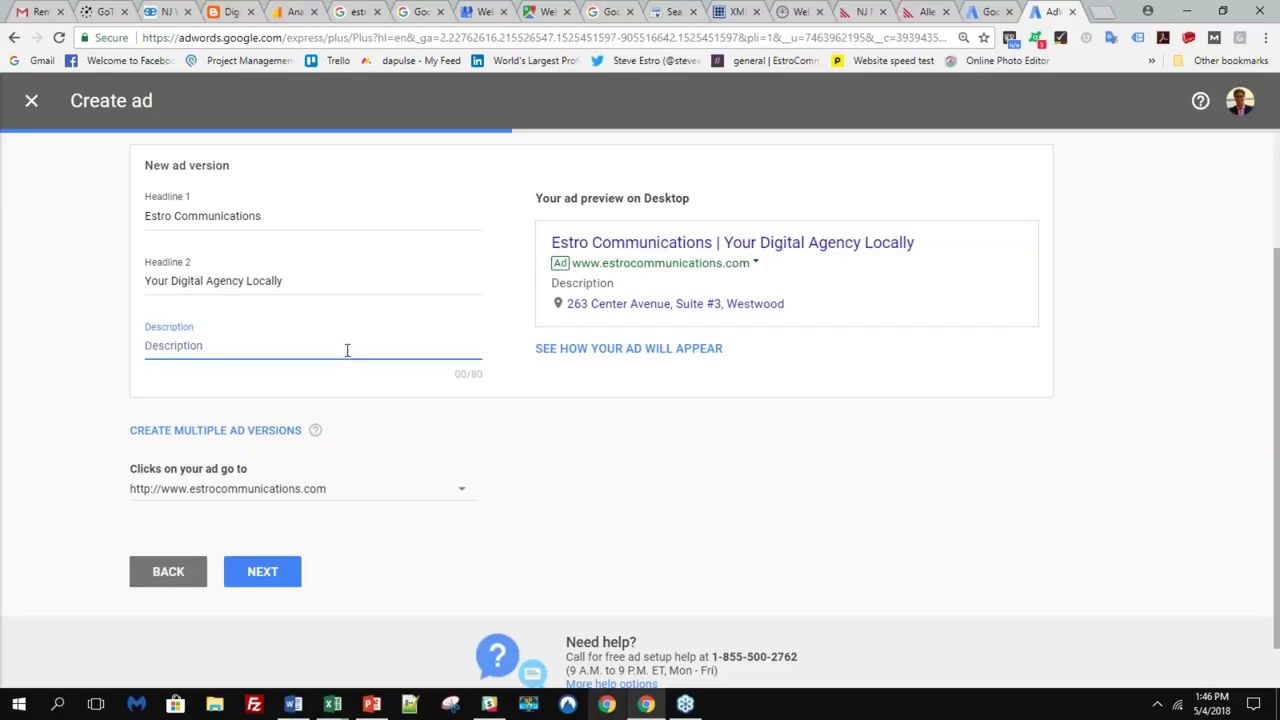
key("Tab")
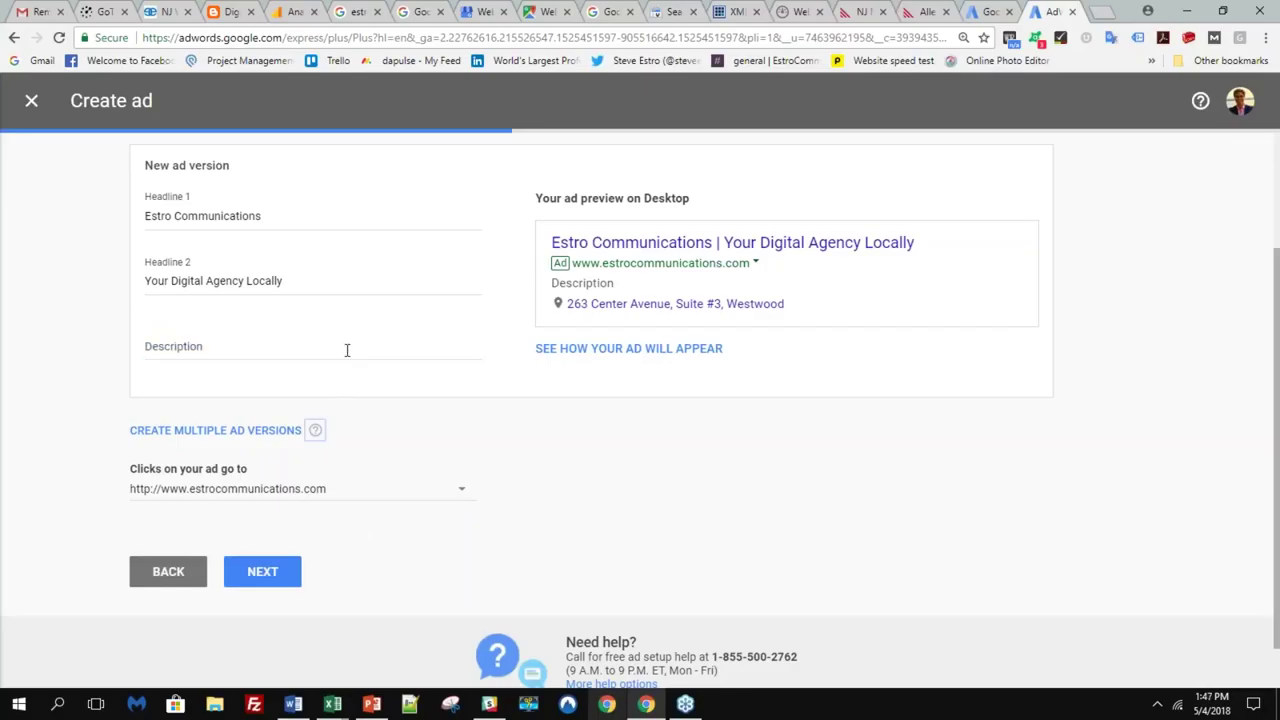
left_click(347, 350)
type("I")
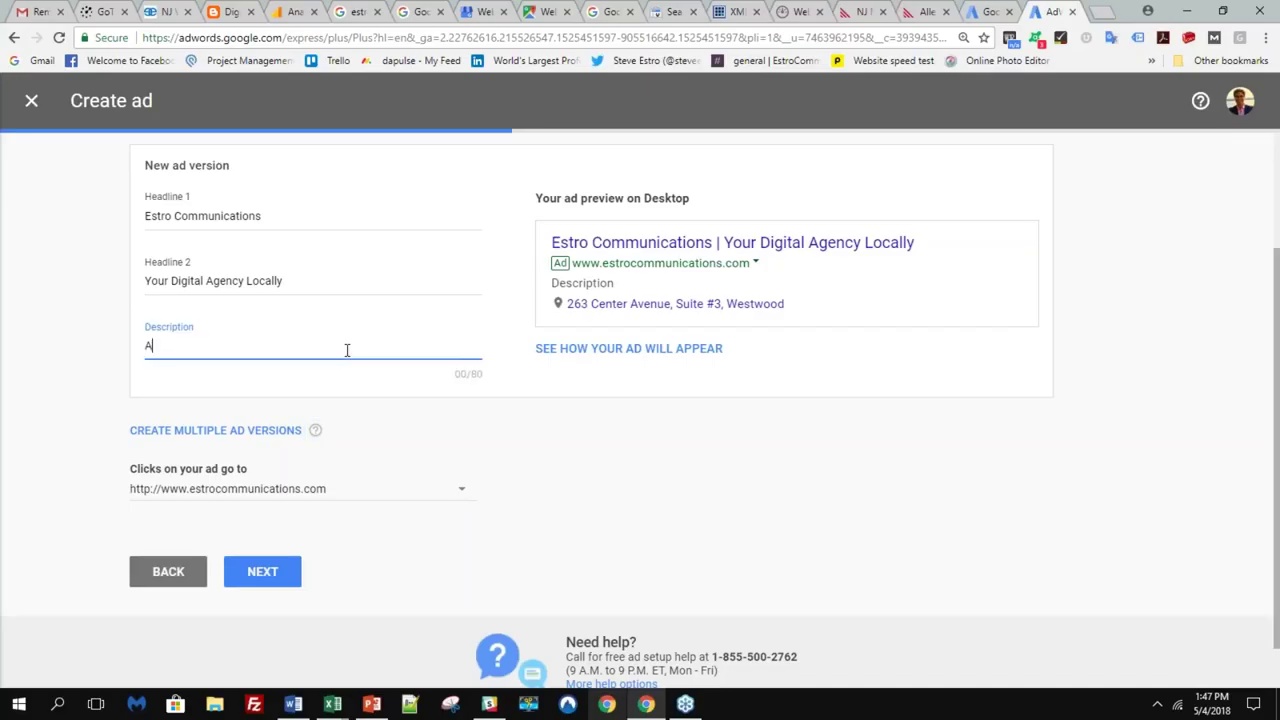
key("BackSpace")
type("I")
key("Tab")
scroll(347, 350, "down", 1)
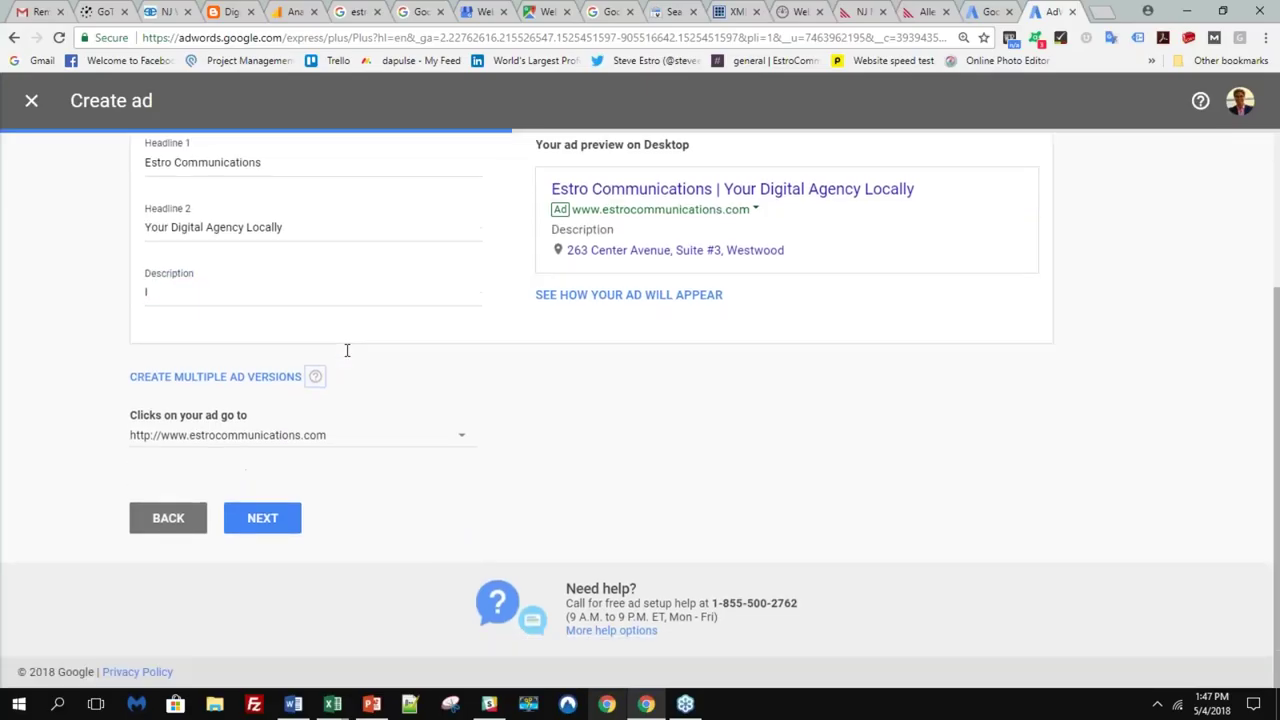
left_click(286, 291)
type("S YOUR W")
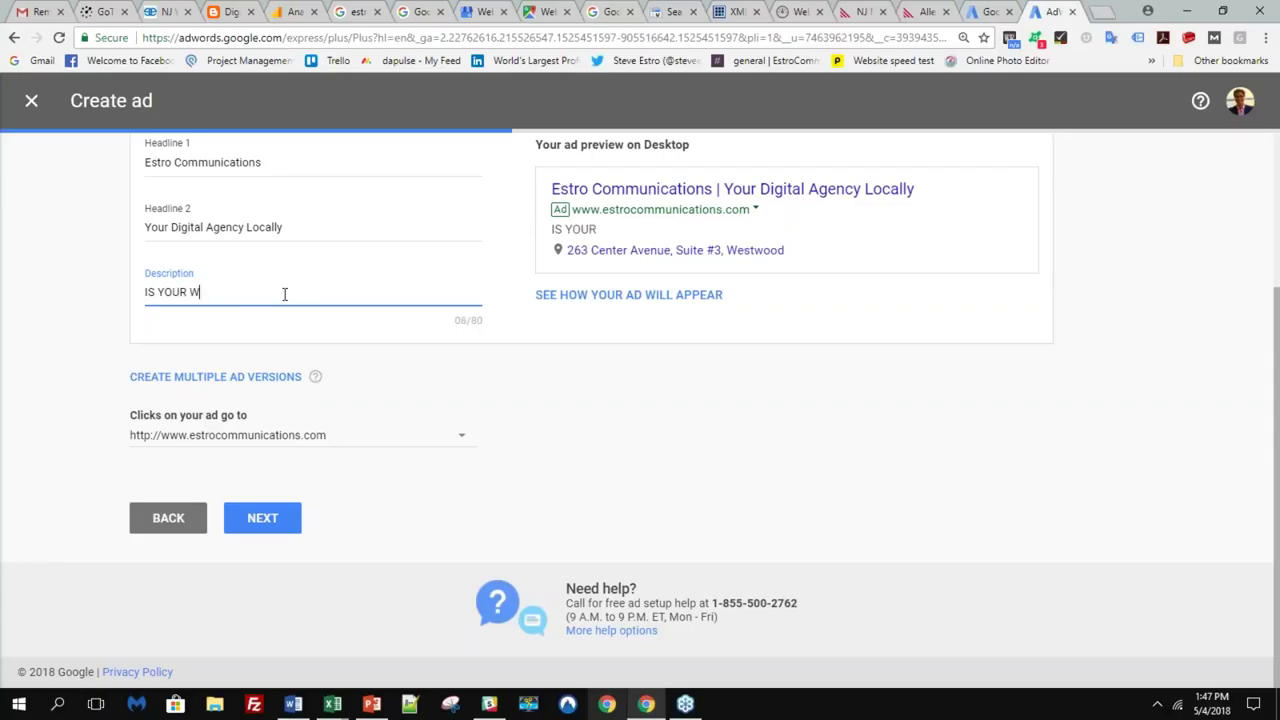
type("EBSITE IN NEED OF A REFRESH?")
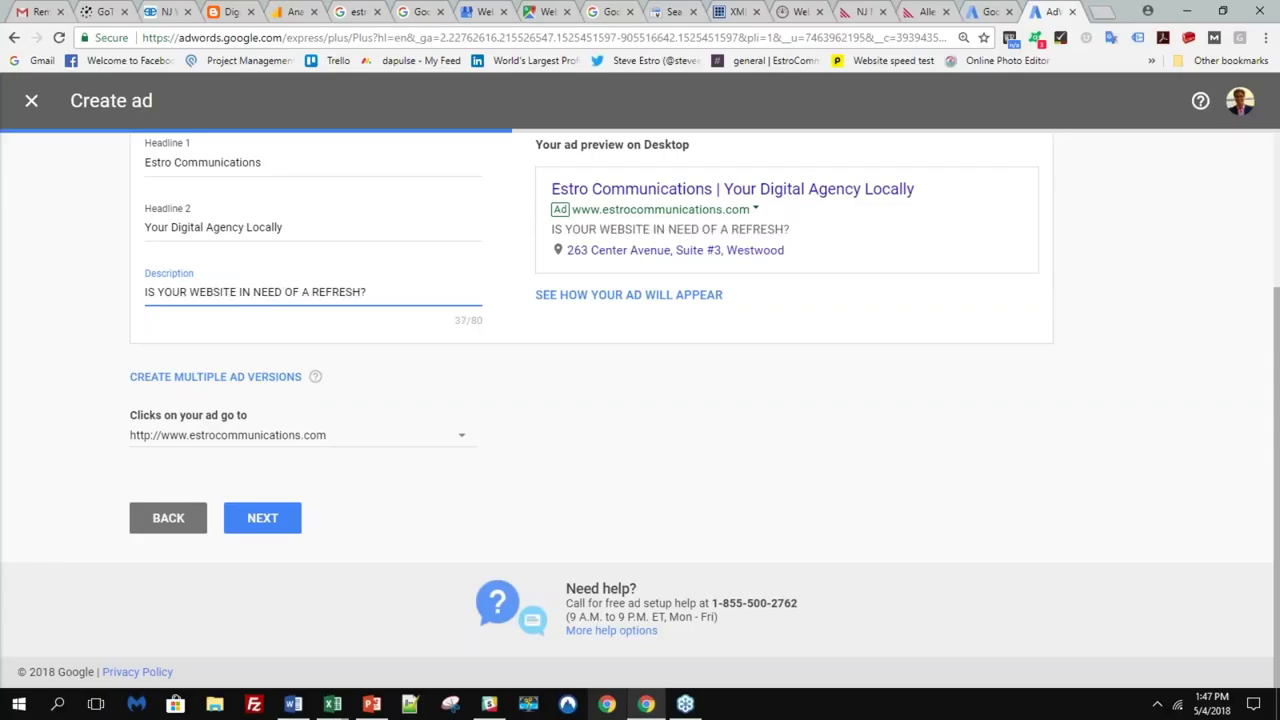
left_click(272, 529)
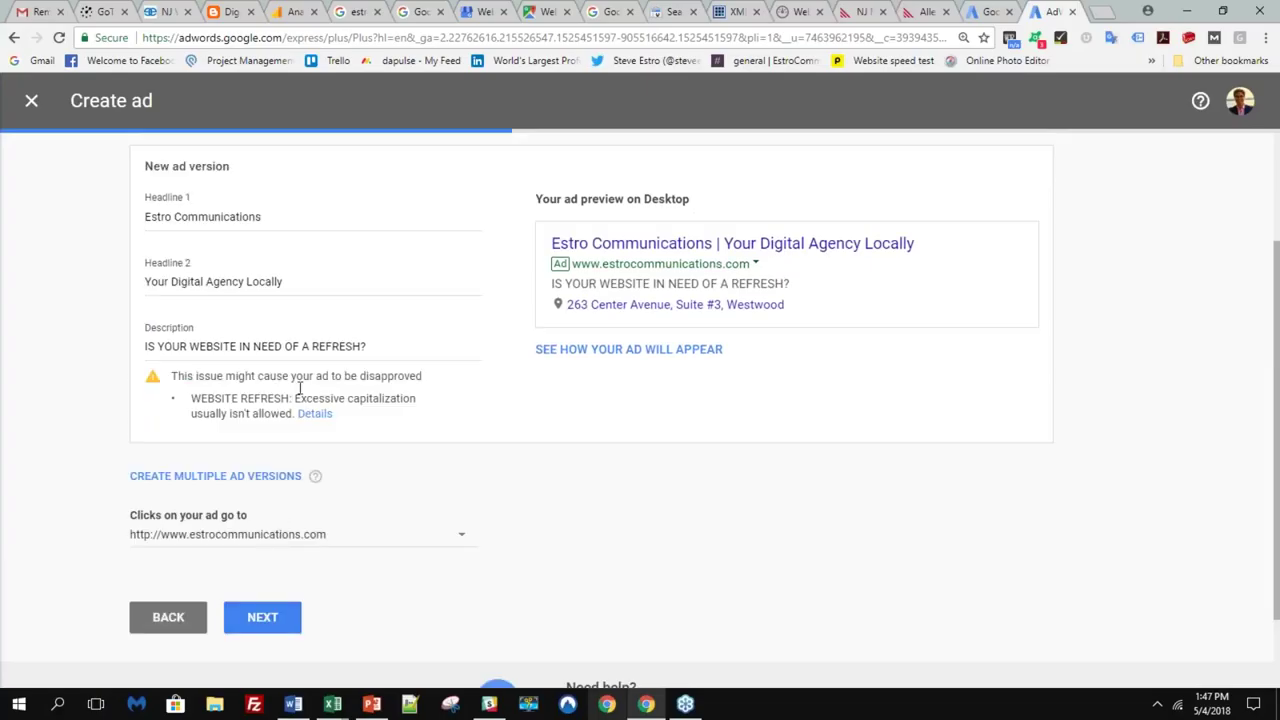
- Replace the description with 'Is your website in need of a refresh, we're your team'
triple_click(303, 348)
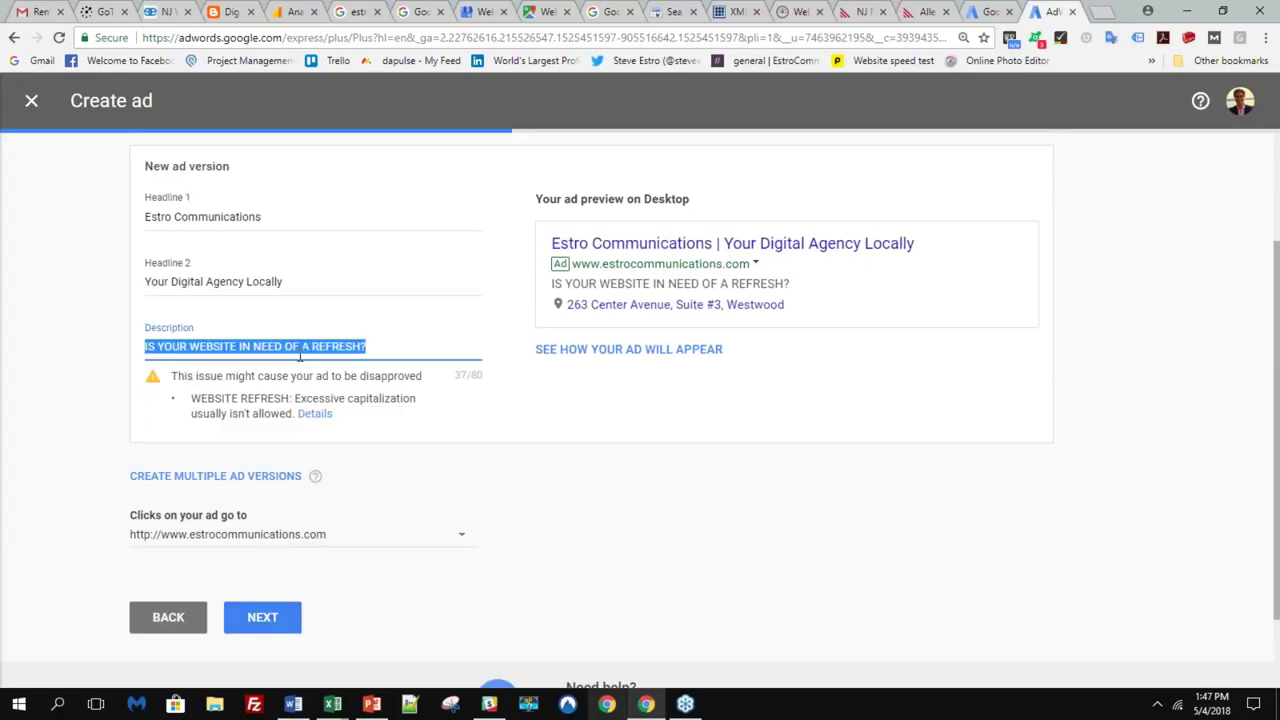
type("Is your we")
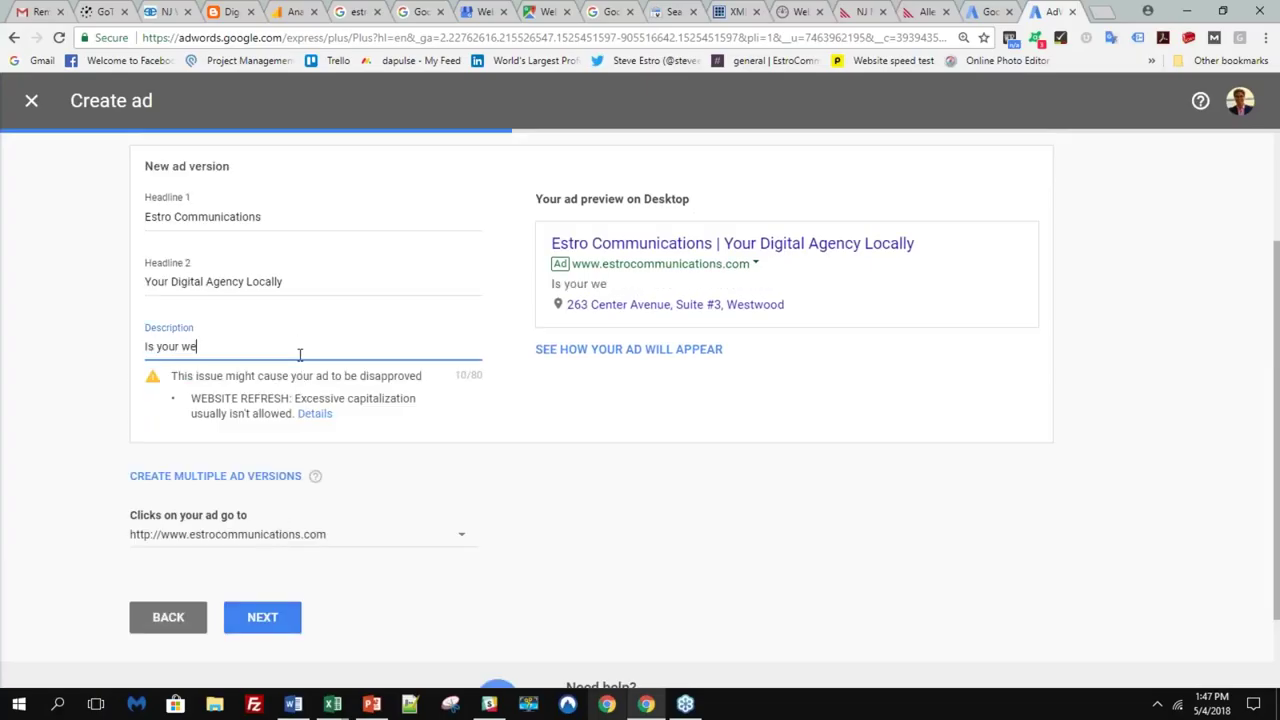
type("bsite in need of a ref")
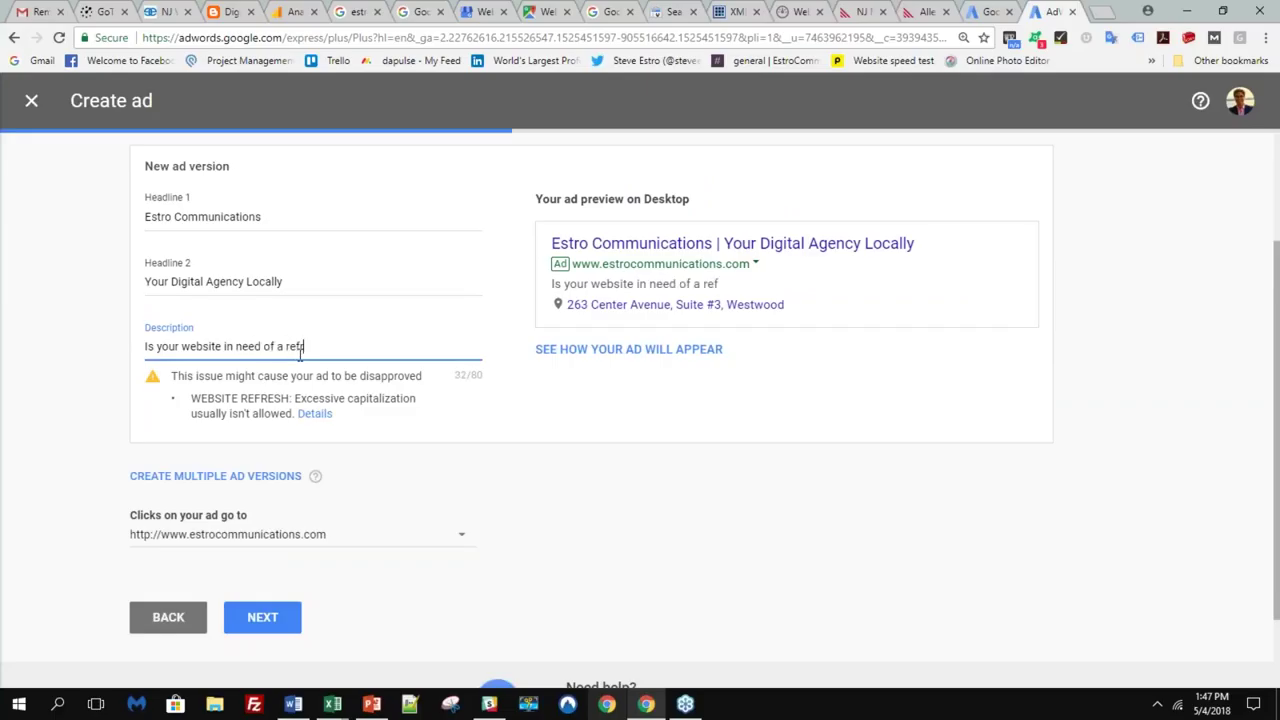
type("resh, we're your team")
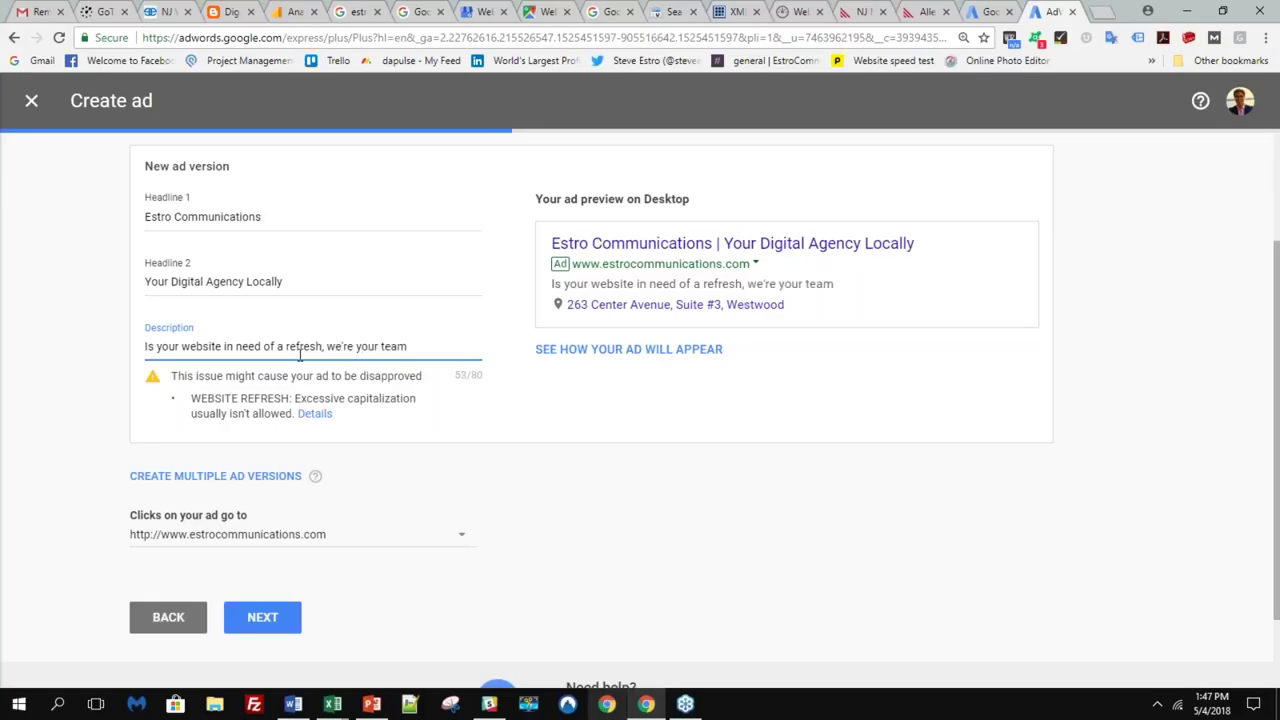
left_click(289, 606)
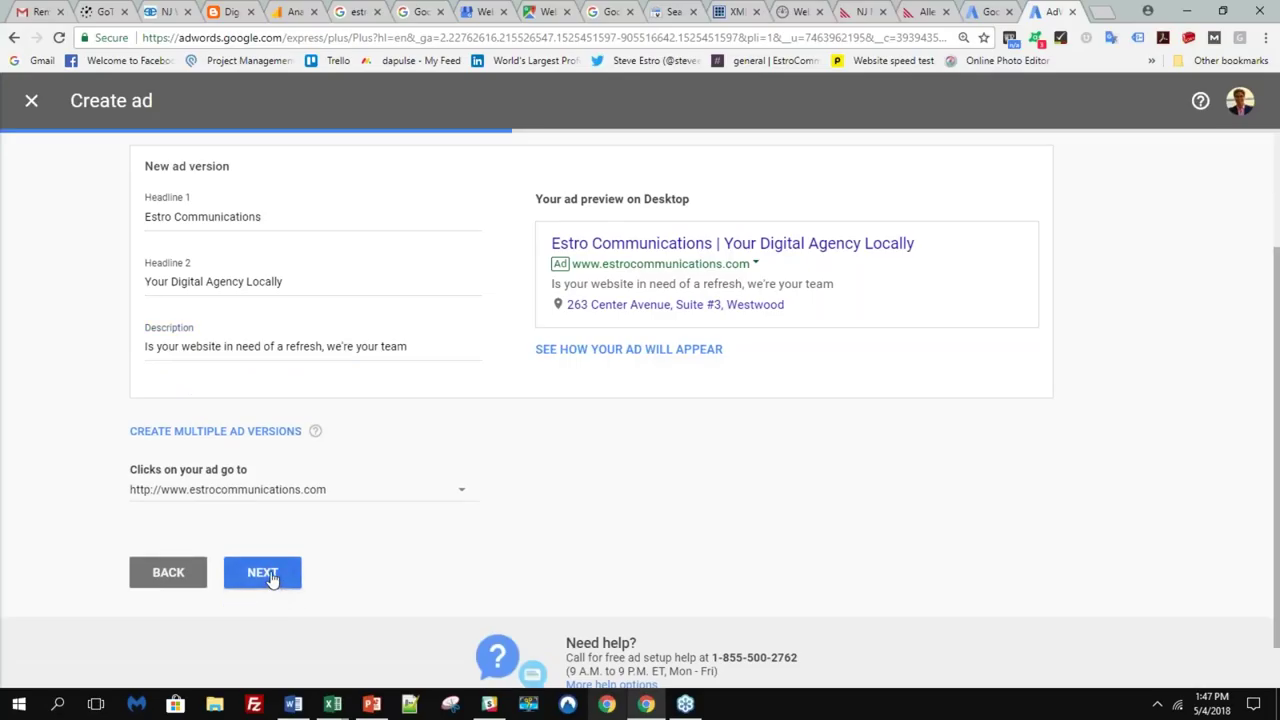
left_click(263, 573)
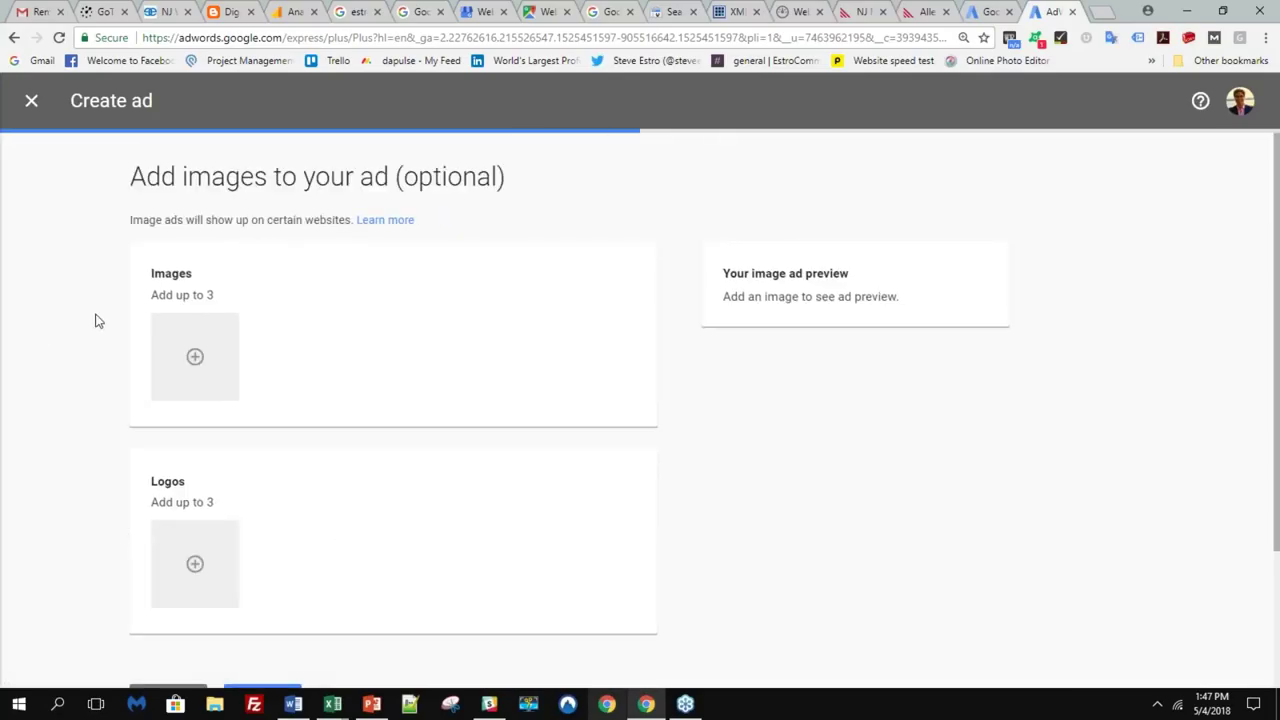
- Skip the optional Add images step without adding images
scroll(303, 531, "down", 2)
scroll(320, 545, "down", 2)
left_click(272, 536)
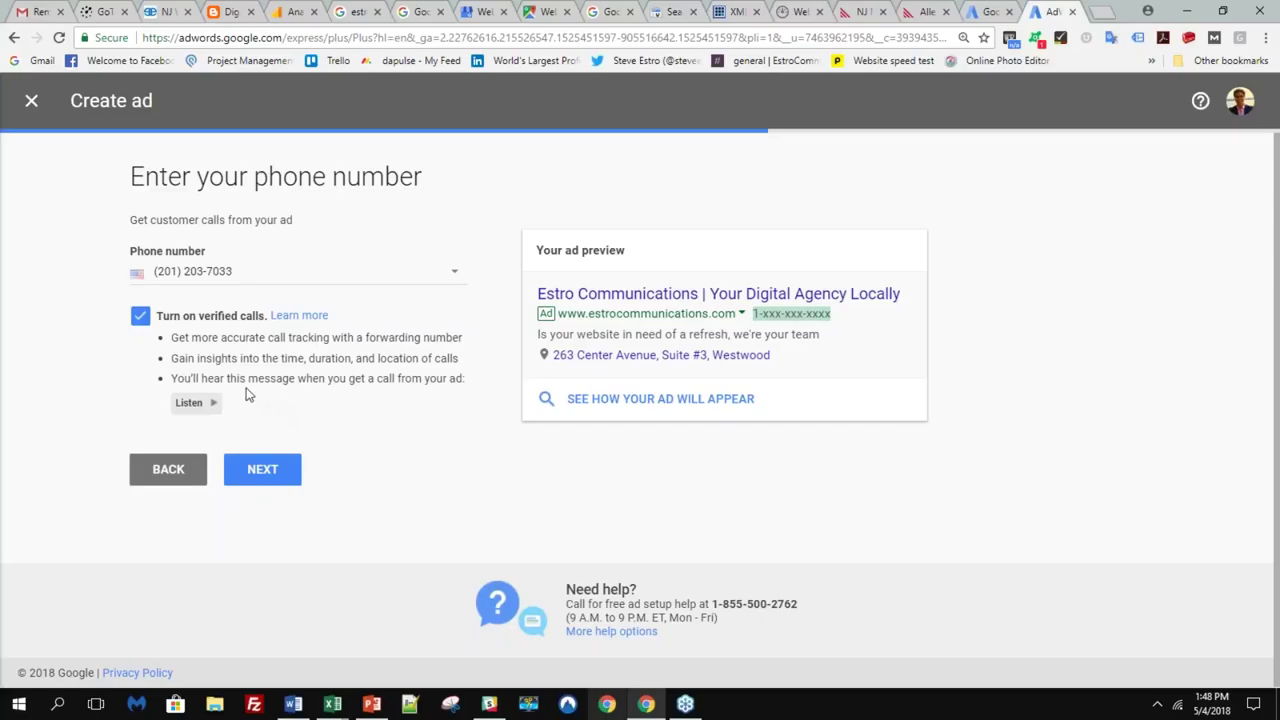
- Highlight the call message line and the ad preview text on the phone number step
triple_click(249, 378)
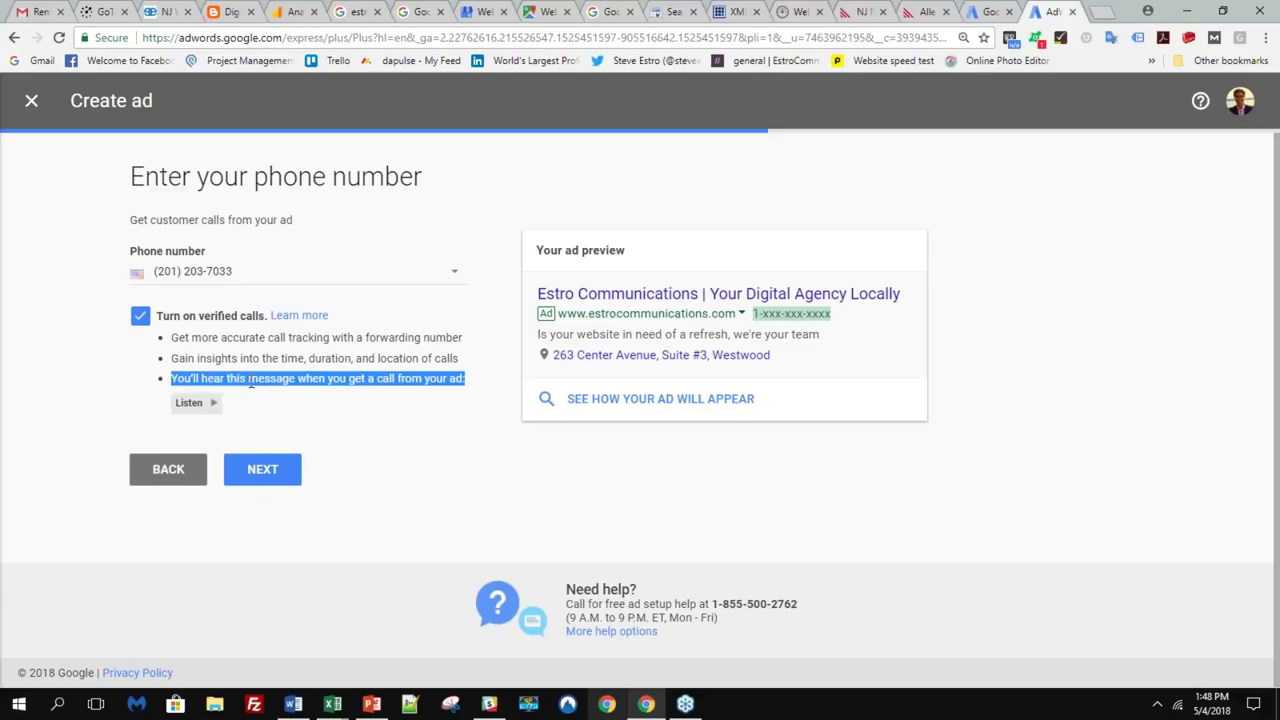
left_click(330, 386)
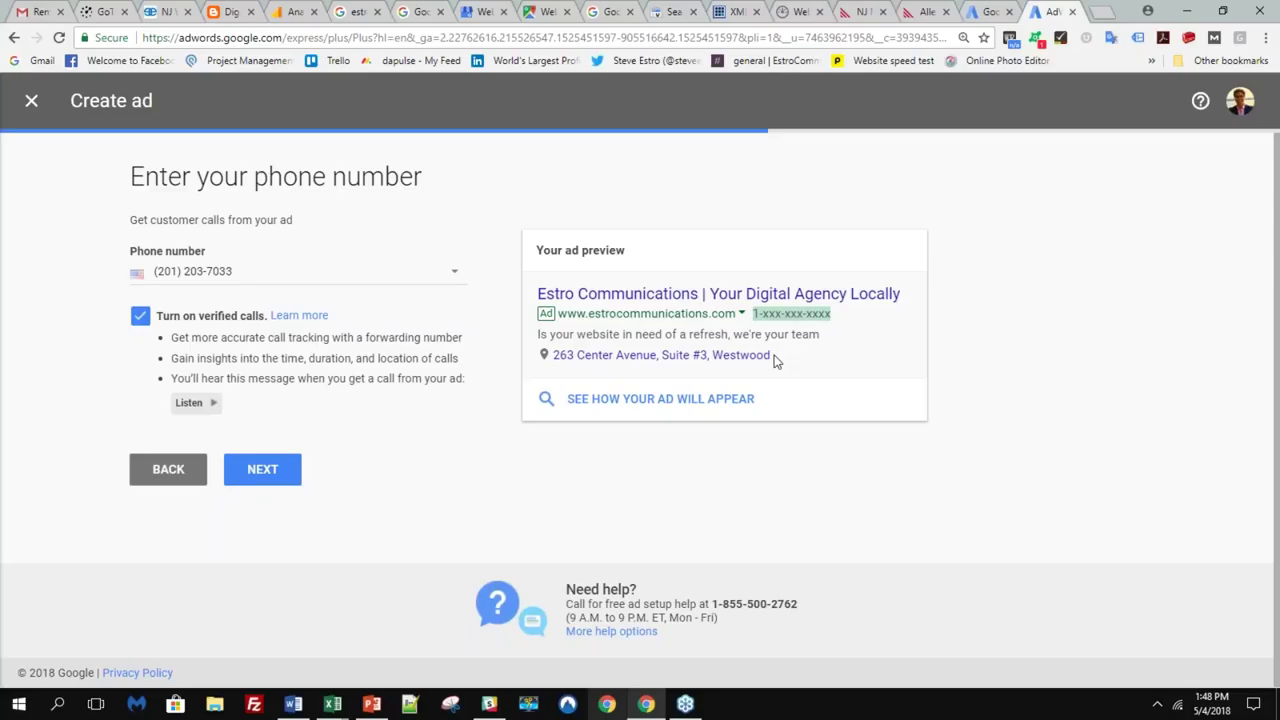
left_click_drag(775, 356, 710, 293)
left_click(715, 376)
- Go to Set your budget and lower the daily budget to $13.16
left_click(294, 469)
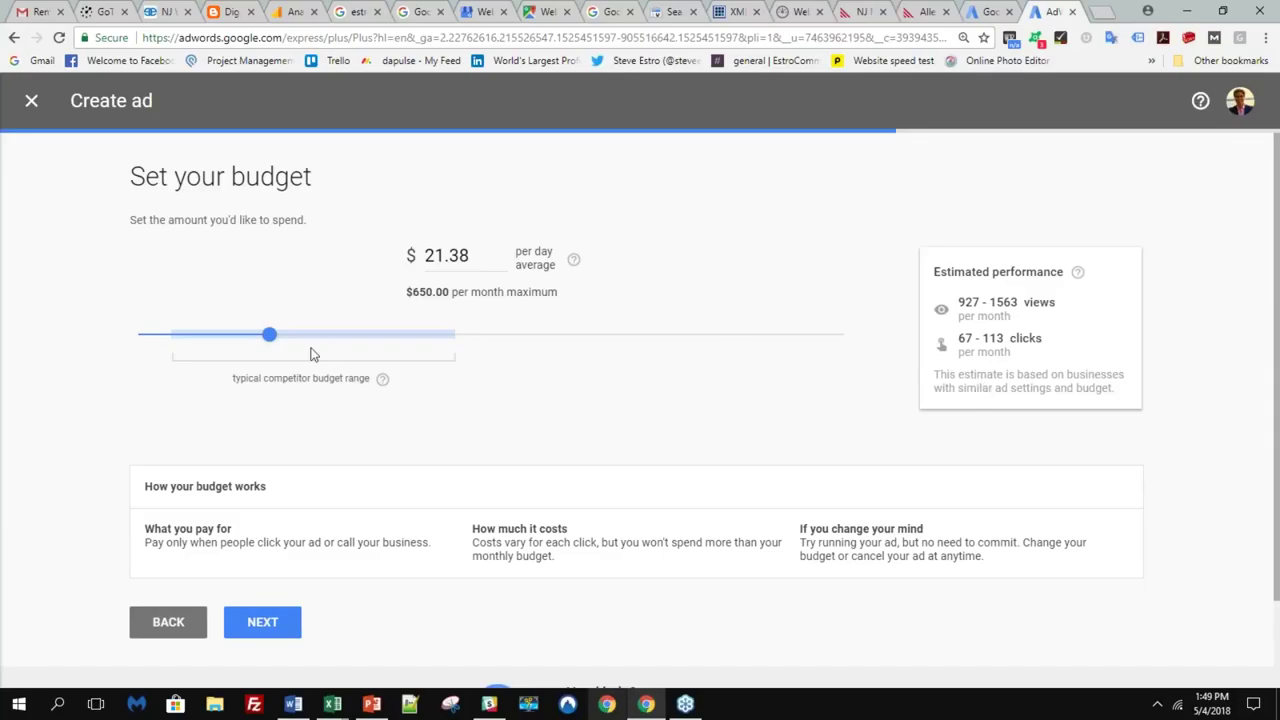
left_click_drag(237, 343, 179, 346)
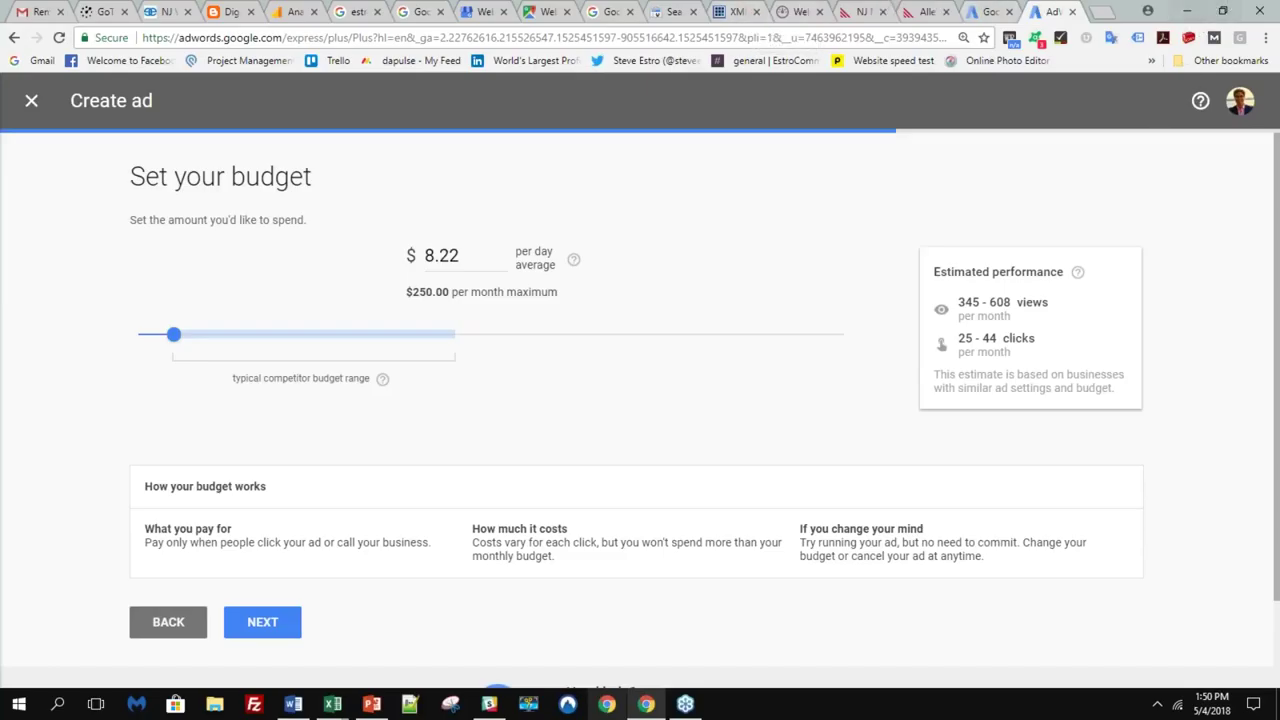
- Switch to the Estro Communications website tab
left_click(170, 10)
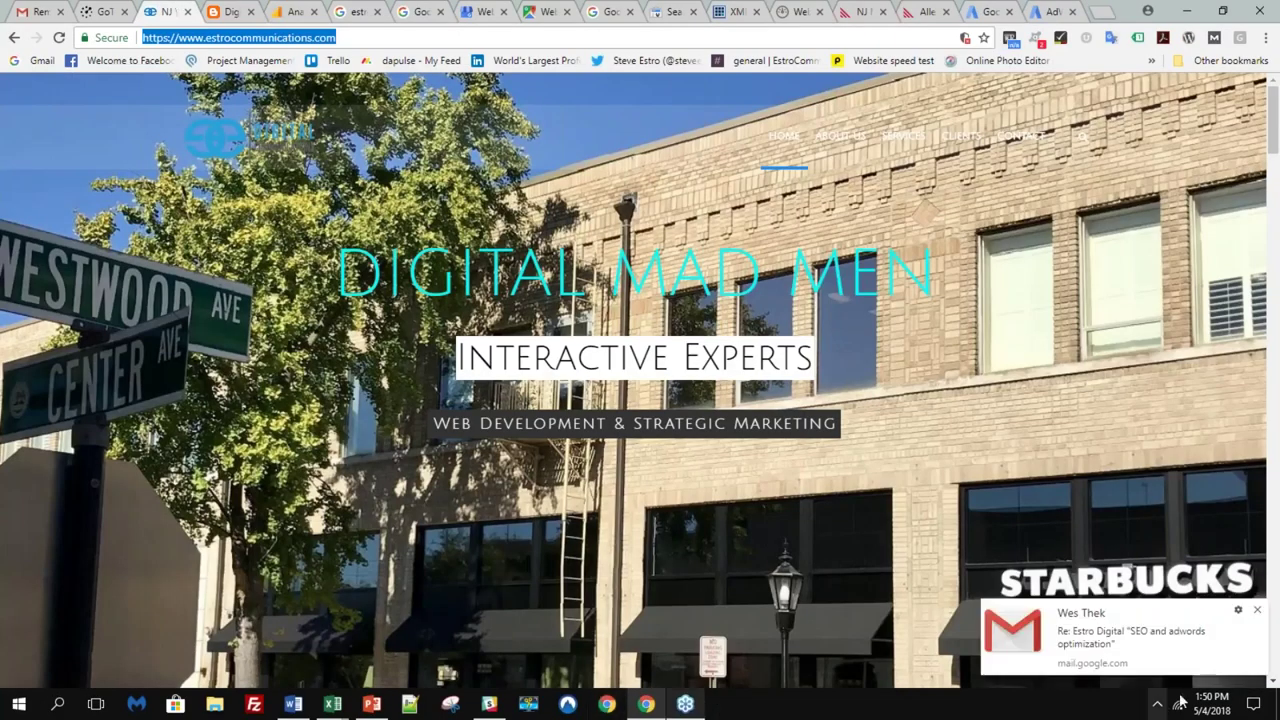
- Dismiss the Gmail new-mail notification
left_click(1259, 612)
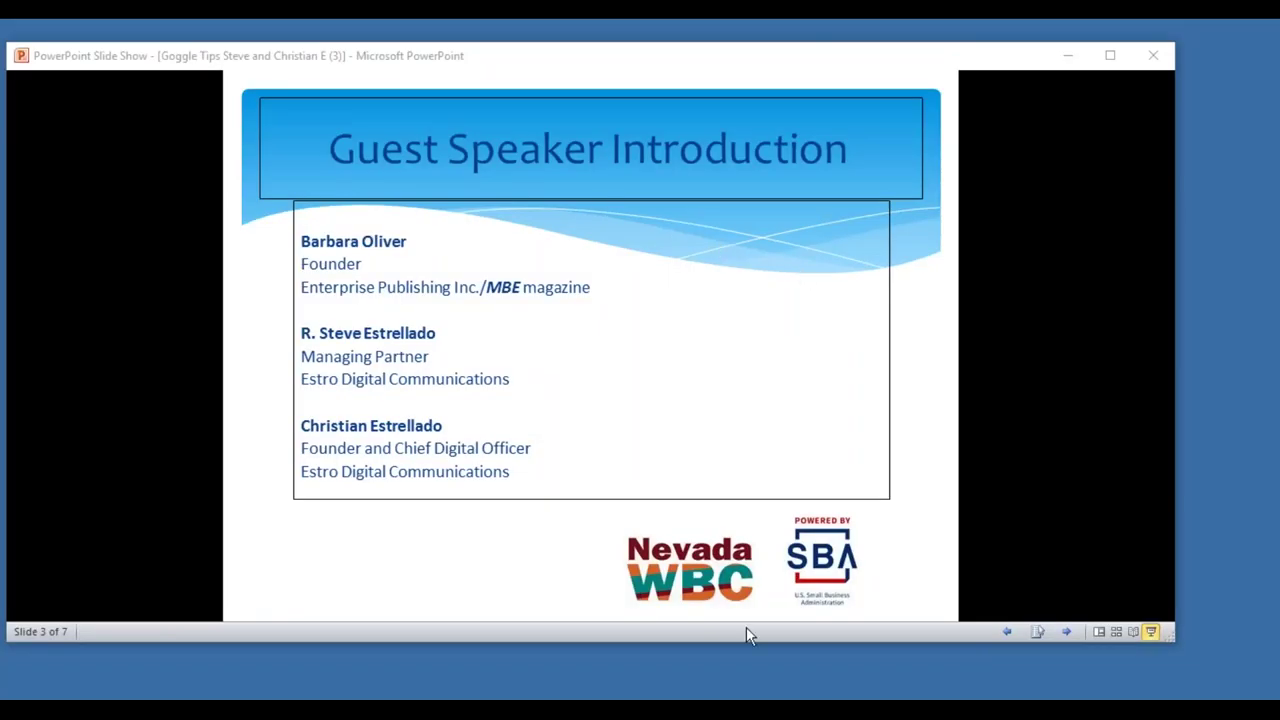
- Advance the slide show through Audience Q & A to slide 5 of 7, 'Closing Remarks'
left_click(713, 686)
left_click_drag(736, 62, 734, 66)
key("Right")
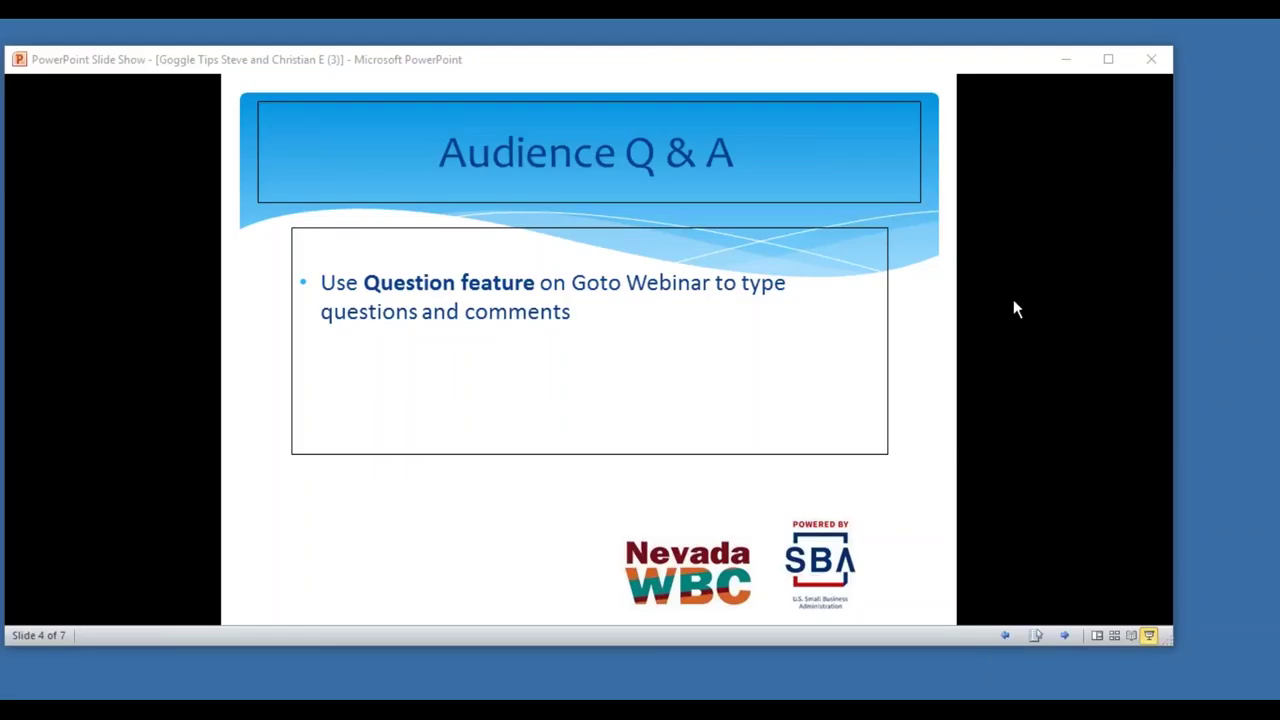
left_click(836, 314)
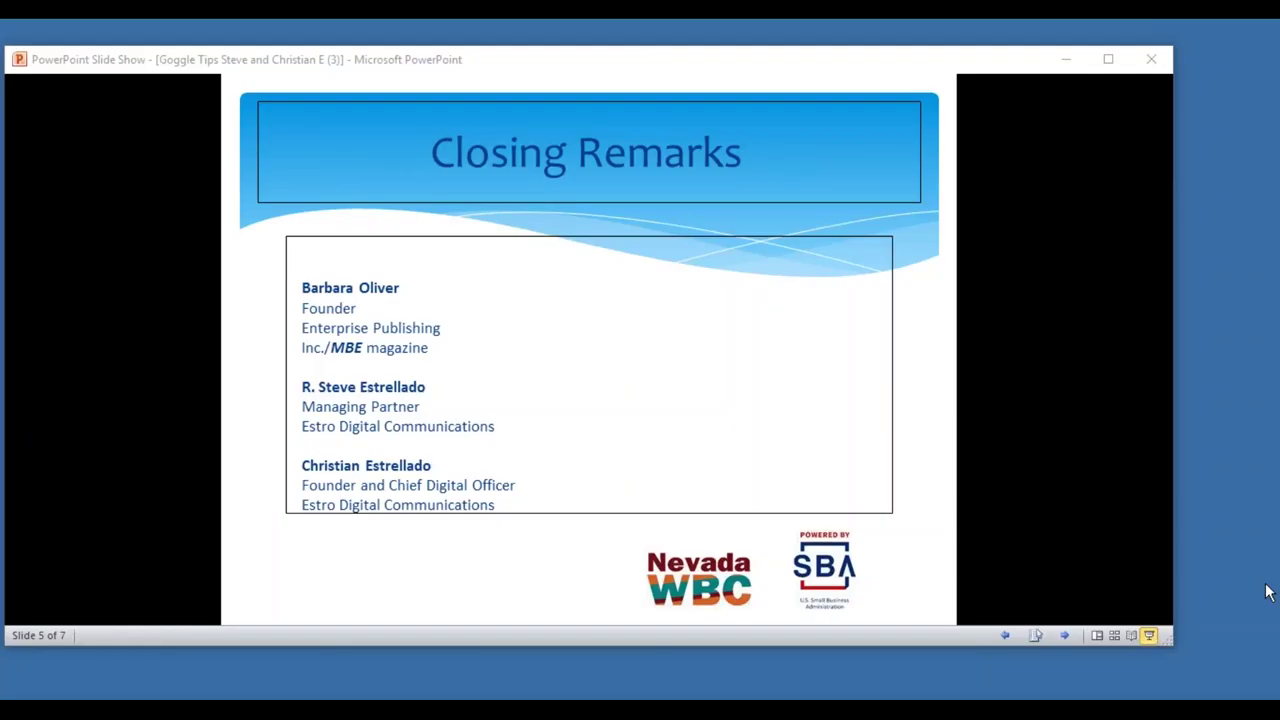
- Advance past the Survey/Evaluation slide to the final 'Thank You' slide, 7 of 7
left_click(635, 296)
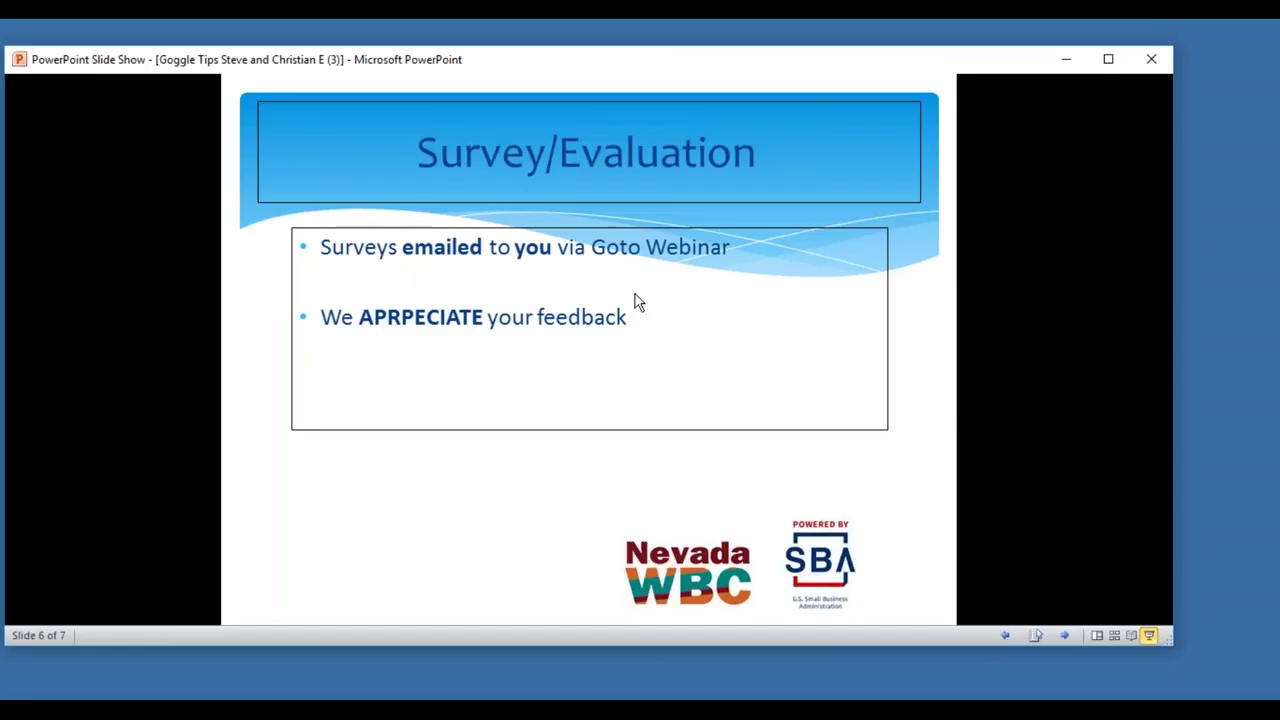
left_click(638, 302)
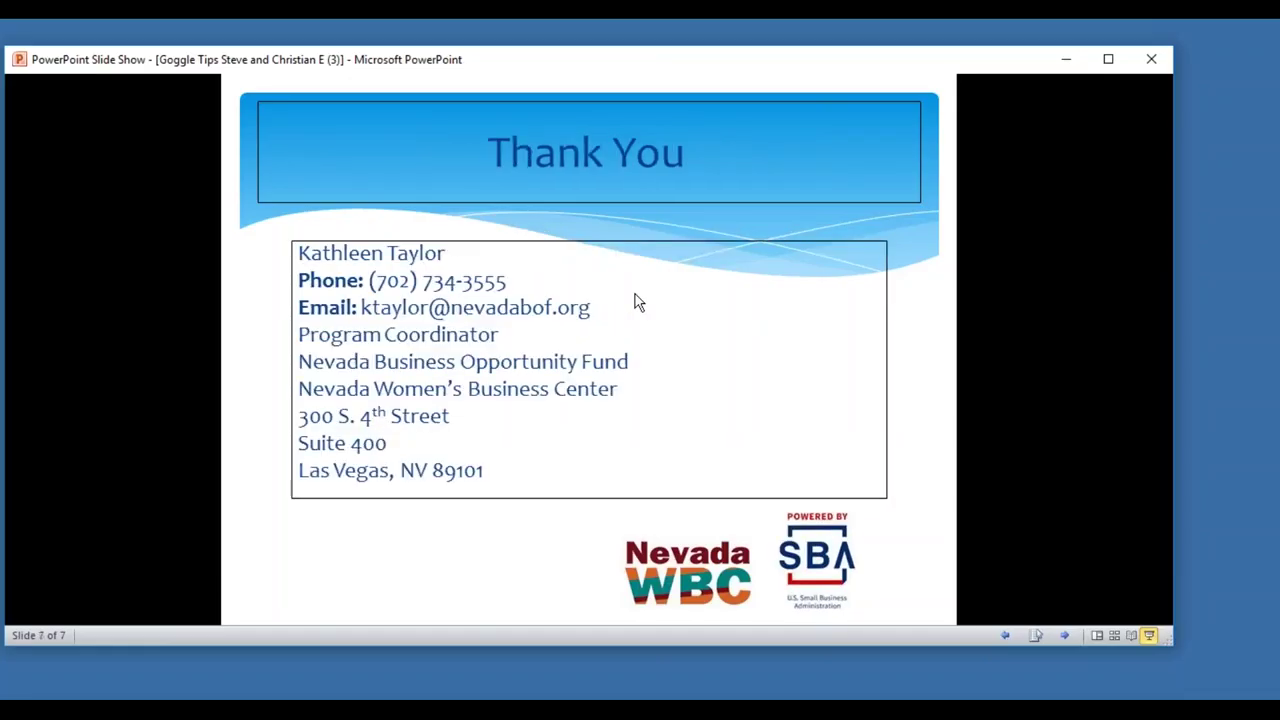